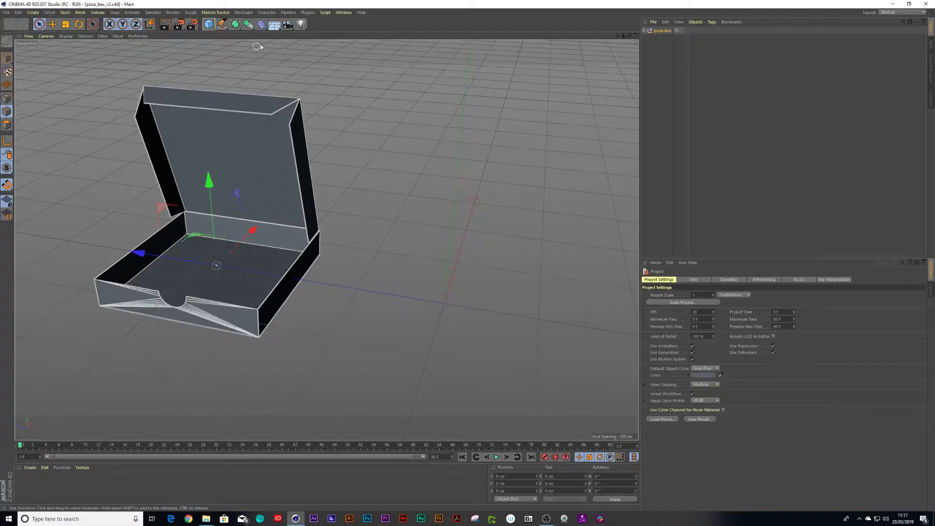
Add a cube primitive and set its Y size to 35 cm
click(209, 24)
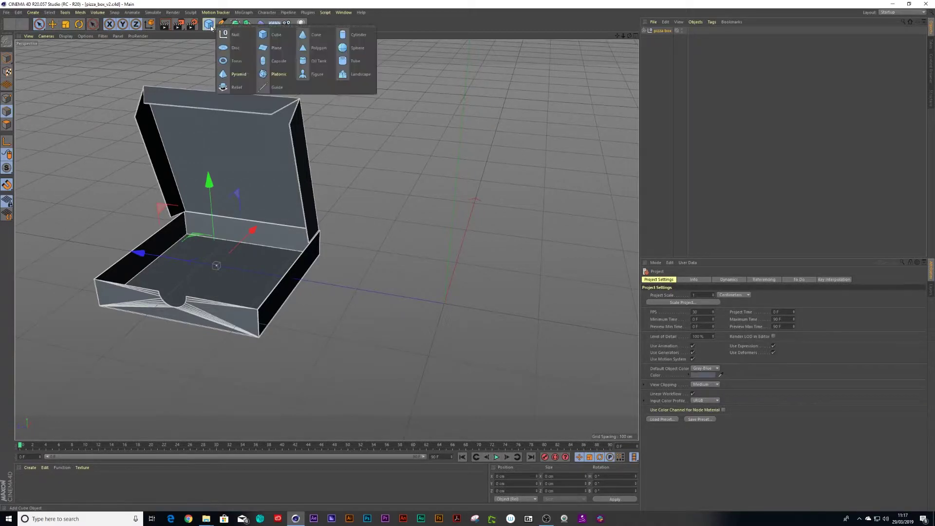
click(266, 34)
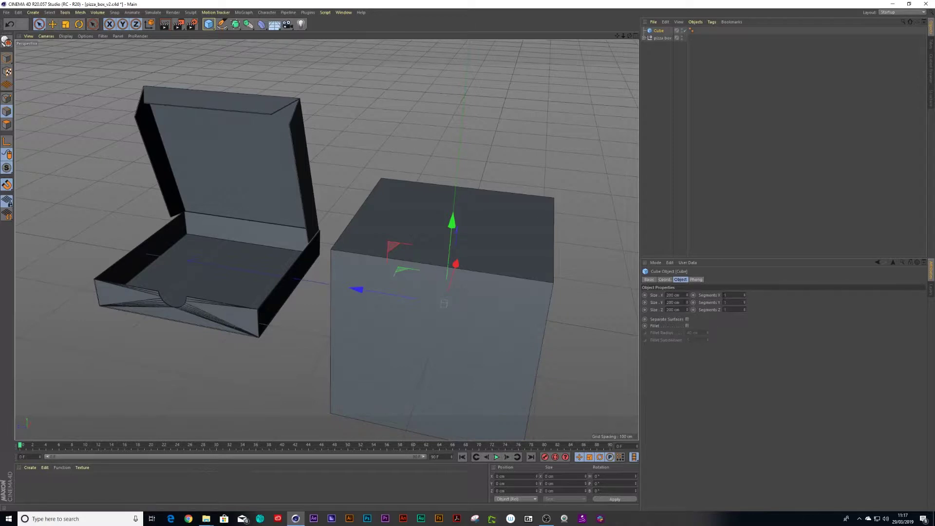
double_click(673, 303)
text(3)
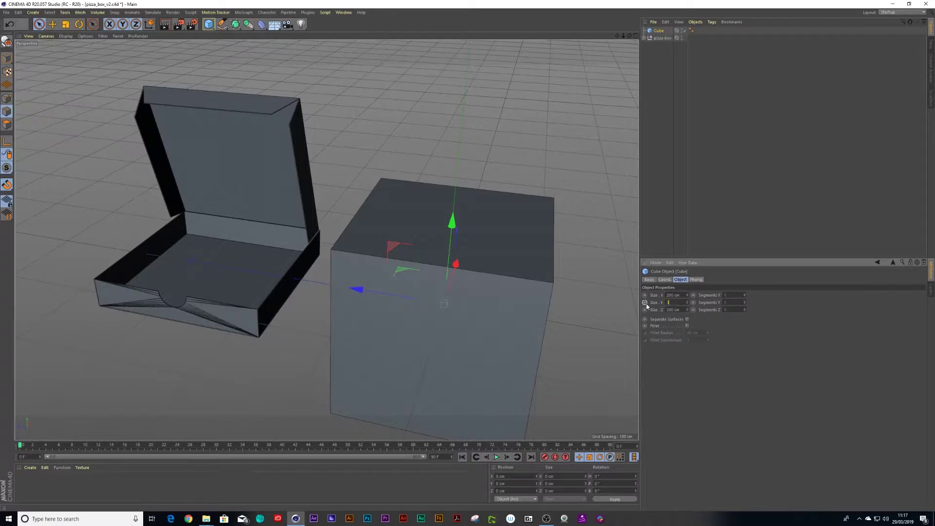
text(5)
key(Return)
Convert the cube to an editable polygon object and duplicate it in place
alt+drag(415, 315, 438, 269)
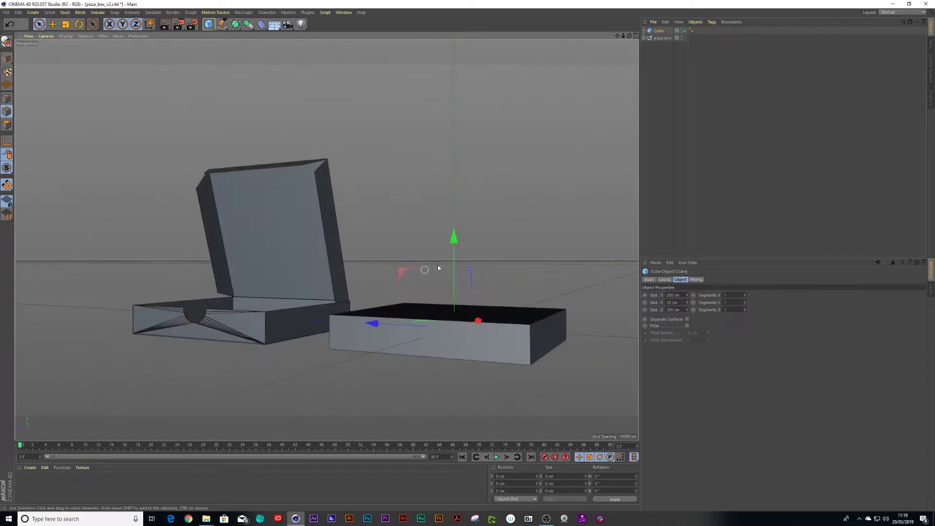
click(6, 41)
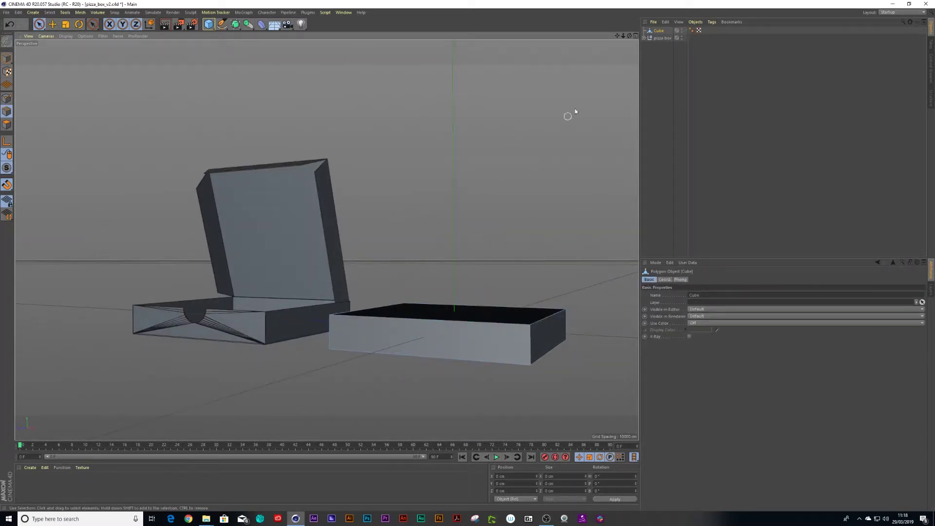
click(650, 78)
click(659, 31)
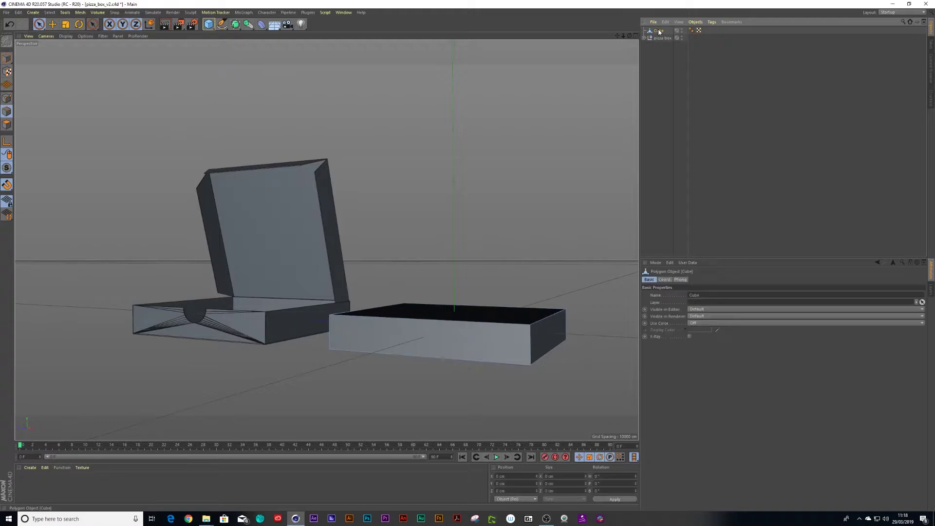
key(ctrl+c)
key(ctrl+v)
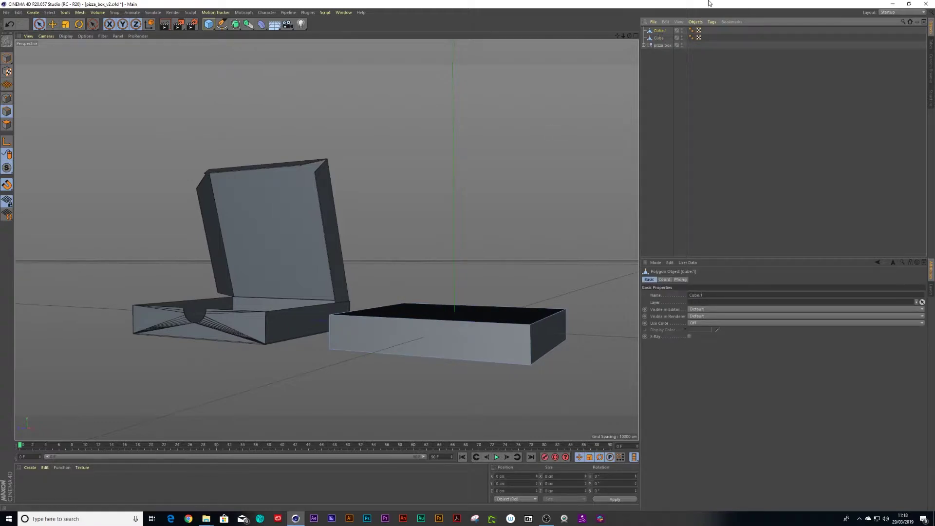
Rename the duplicated cube "top box" and the original cube "botom box"
double_click(661, 31)
text(top box)
key(Return)
double_click(659, 37)
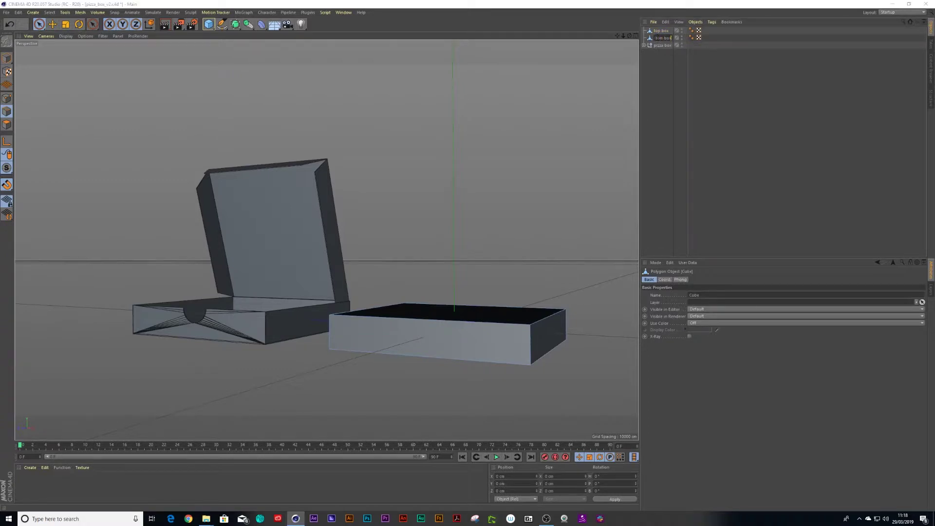
text(botom box)
key(Return)
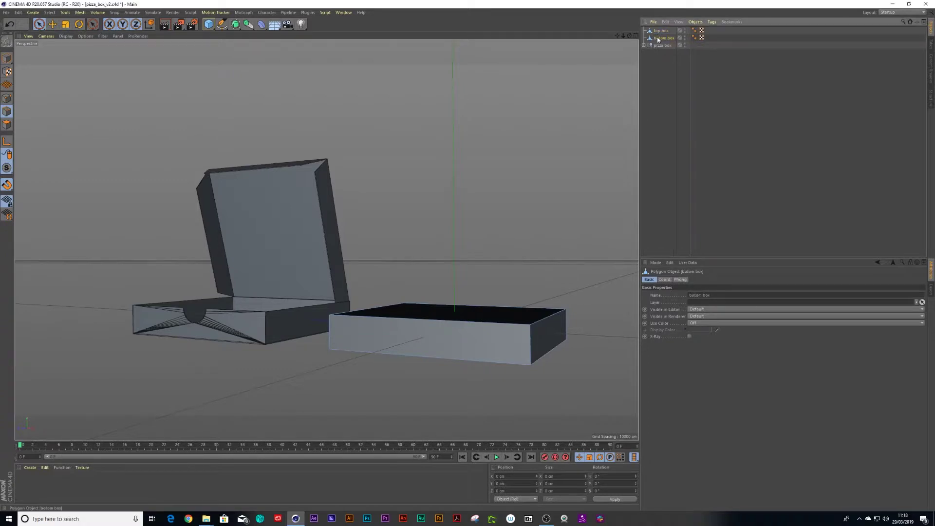
Hide the "botom box" object in both the editor and the renderer
click(685, 37)
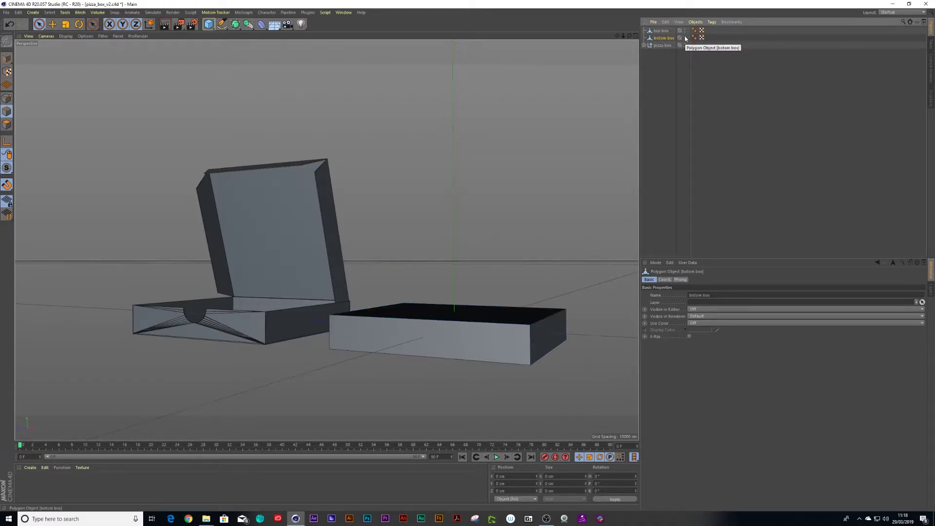
click(685, 39)
click(685, 39)
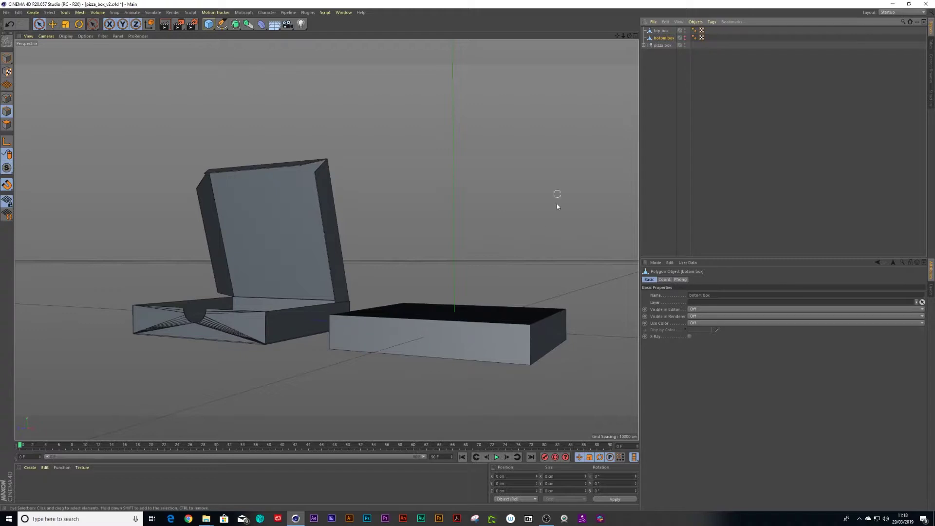
Delete the bottom polygon and the rear wall polygon of the top box
click(661, 31)
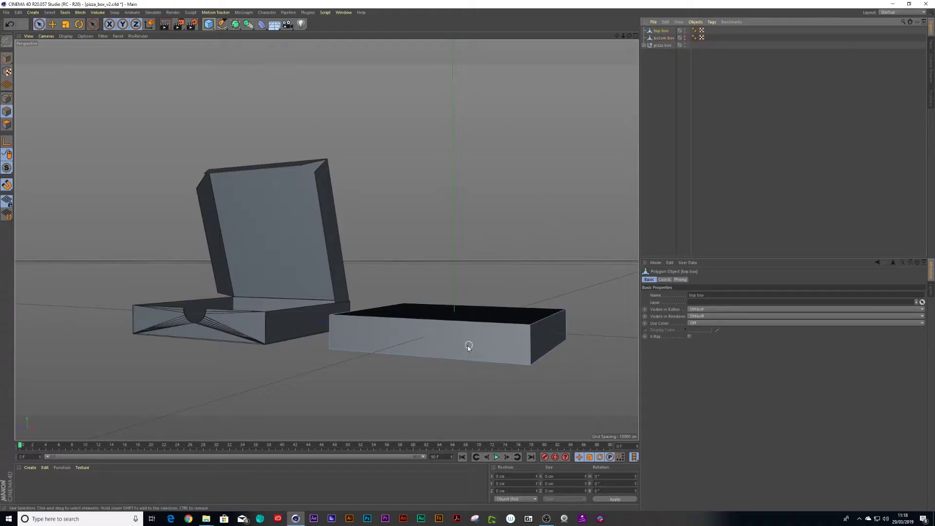
click(431, 358)
alt+drag(432, 359, 434, 309)
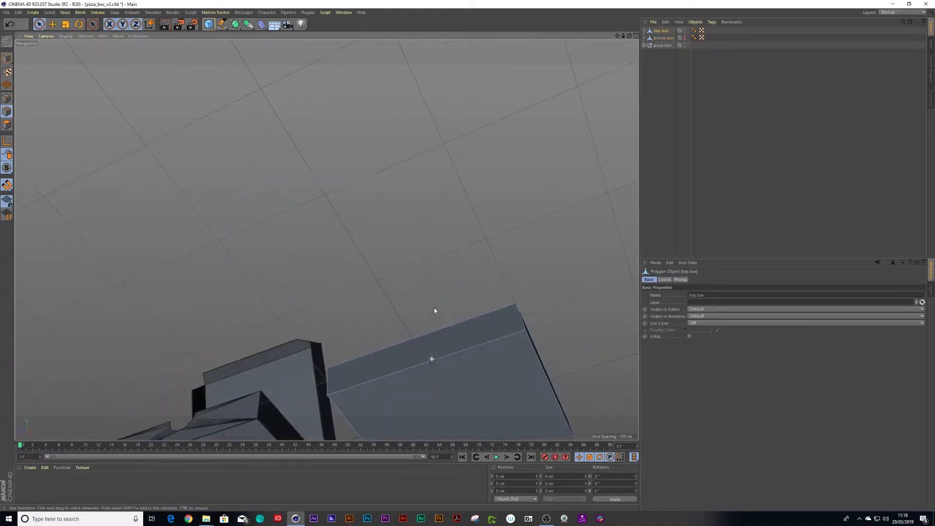
click(7, 125)
click(476, 430)
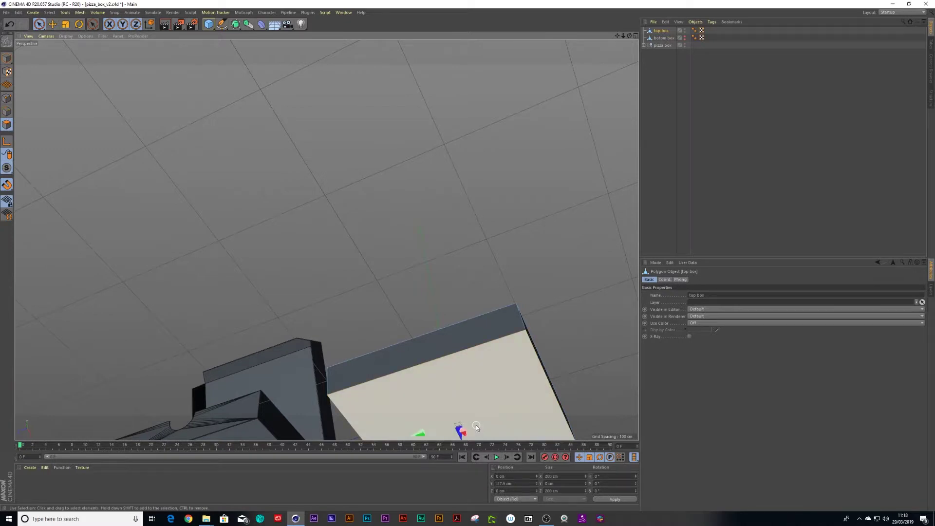
key(Delete)
scroll(458, 385, down, 5)
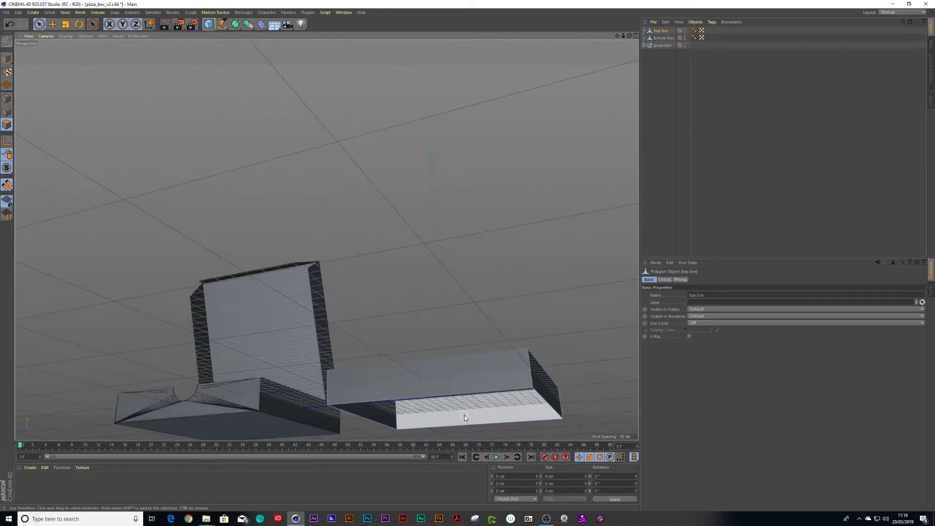
click(464, 415)
key(Delete)
Try to move the top box's axis to the upper corner of its outline in the Right view while in polygon mode
alt+drag(469, 361, 380, 278)
scroll(470, 380, down, 1)
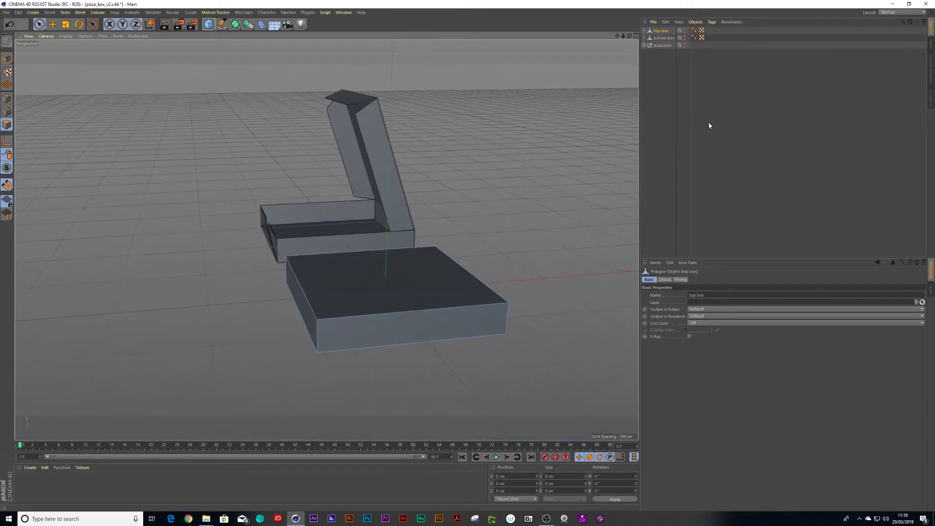
key(l)
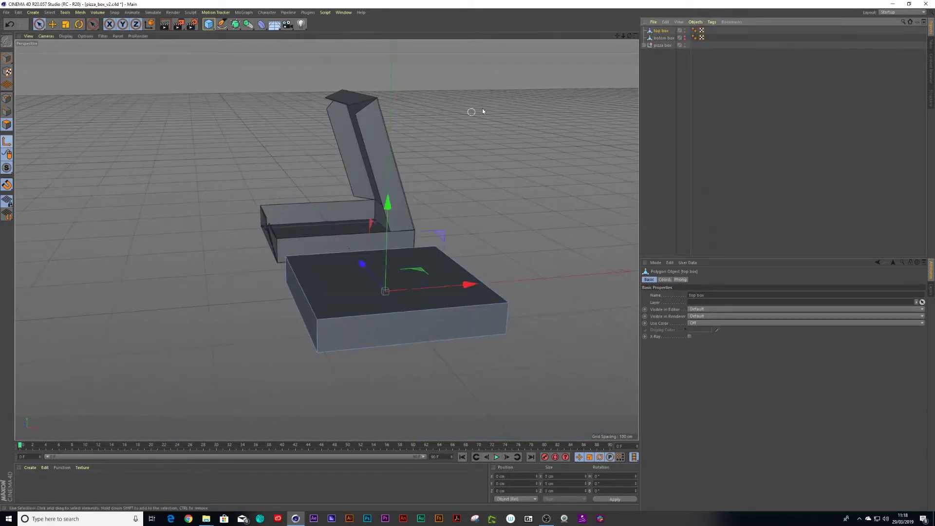
click(635, 37)
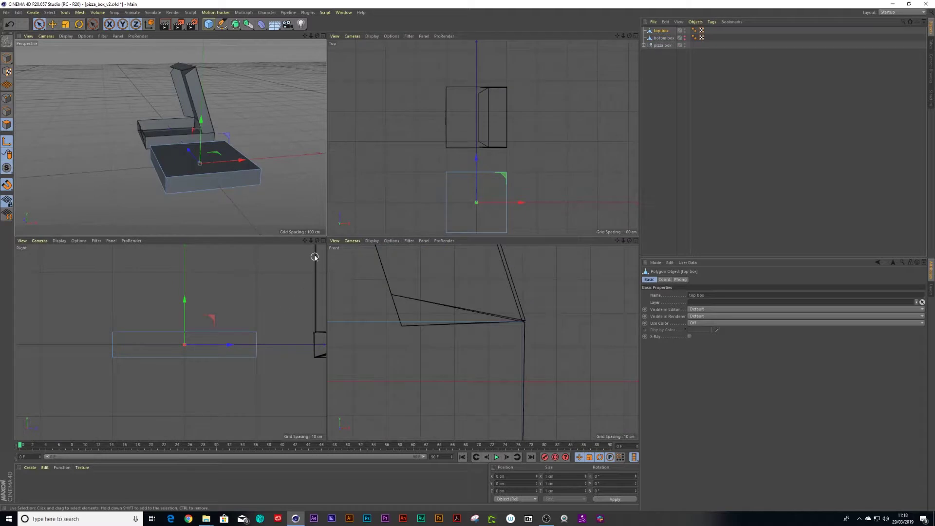
click(323, 240)
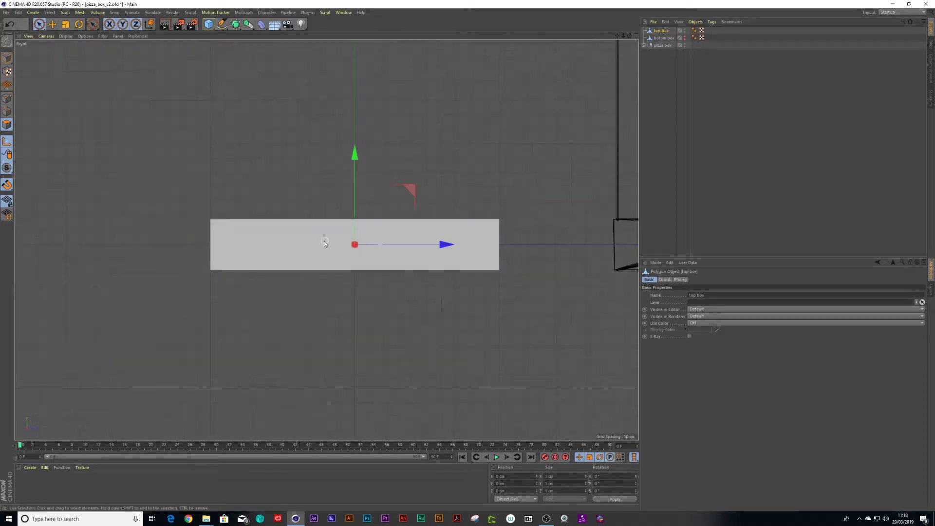
click(8, 189)
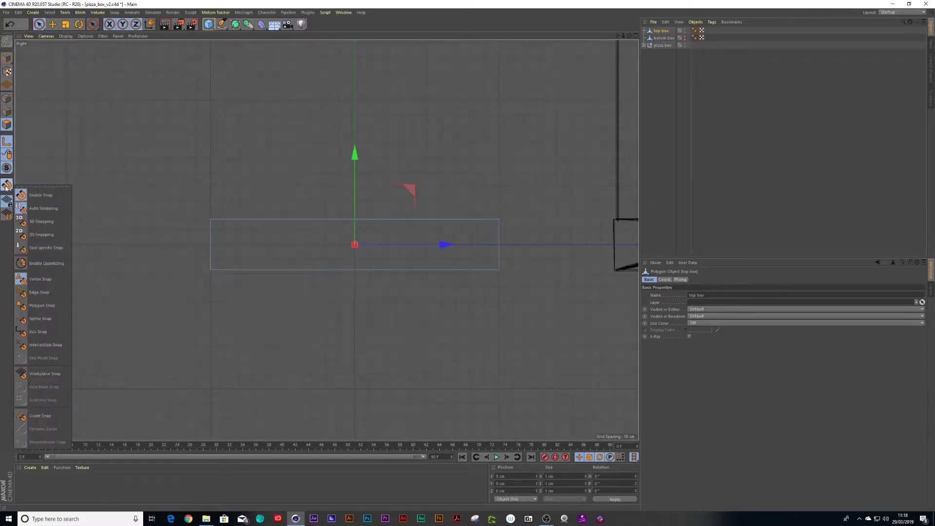
click(458, 202)
drag(394, 195, 557, 164)
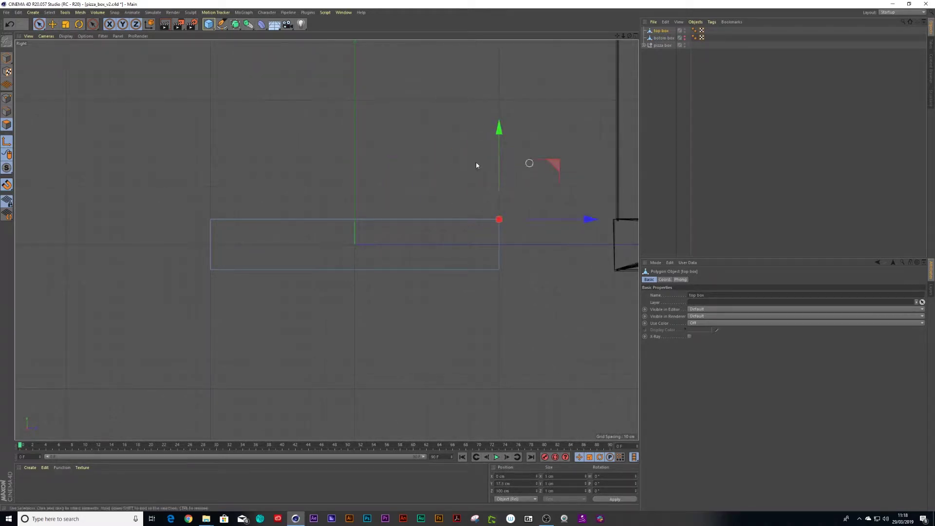
click(7, 142)
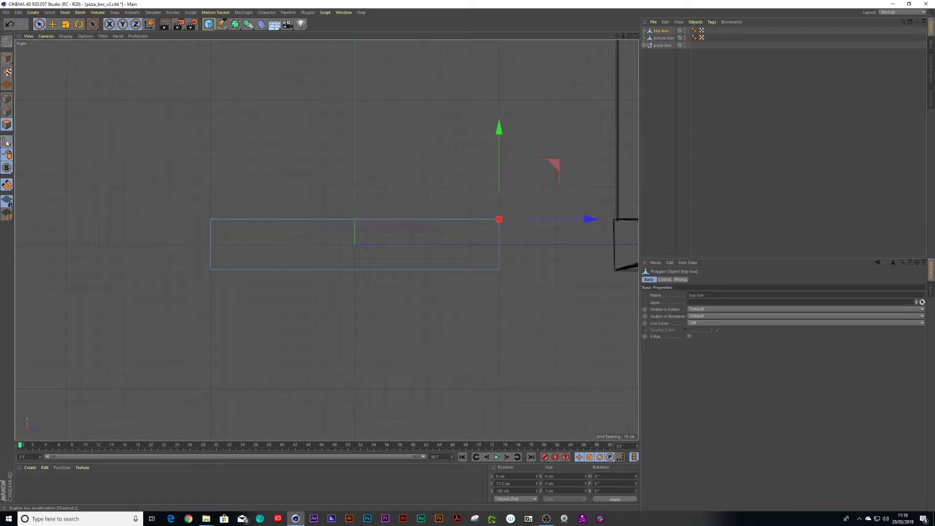
click(7, 58)
click(635, 36)
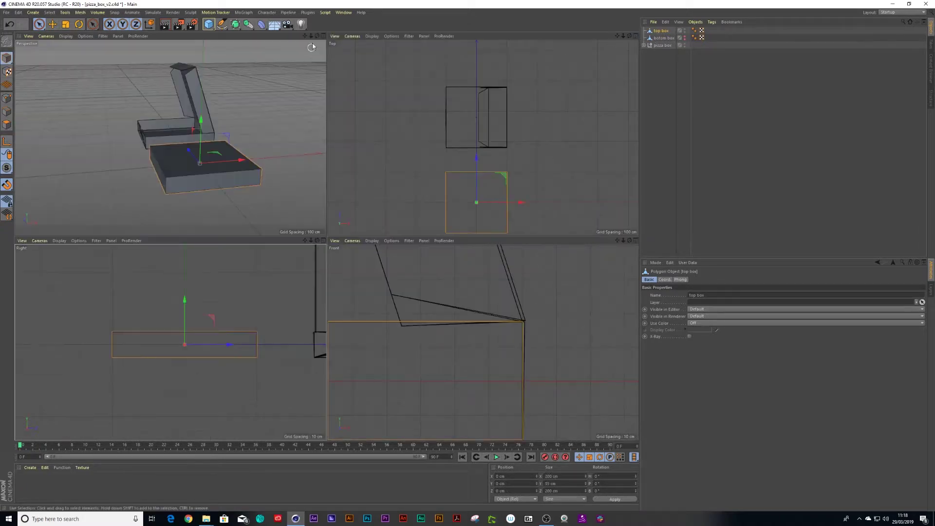
click(320, 36)
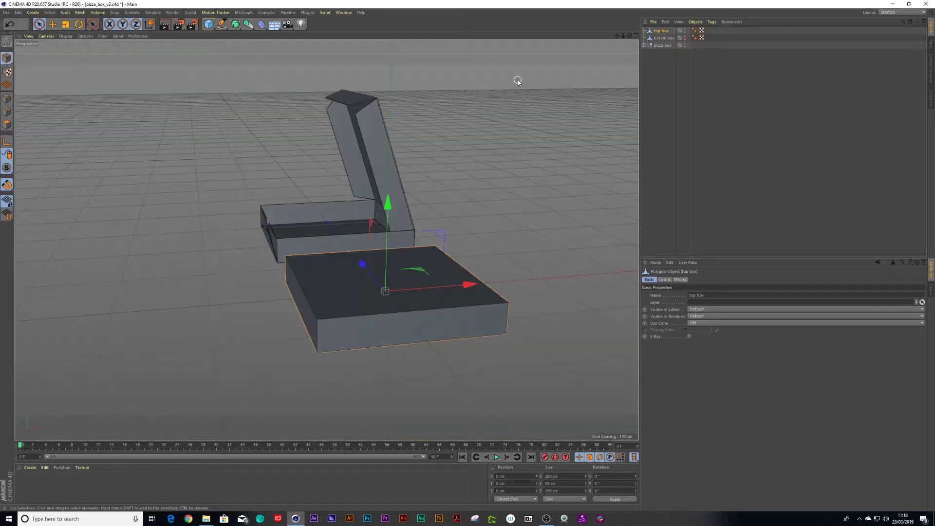
click(659, 59)
click(661, 31)
drag(461, 283, 511, 278)
key(ctrl+z)
Move the top box's axis in model mode to the middle of its rear top edge, at X 100, Y 17.5, Z 0 cm
key(l)
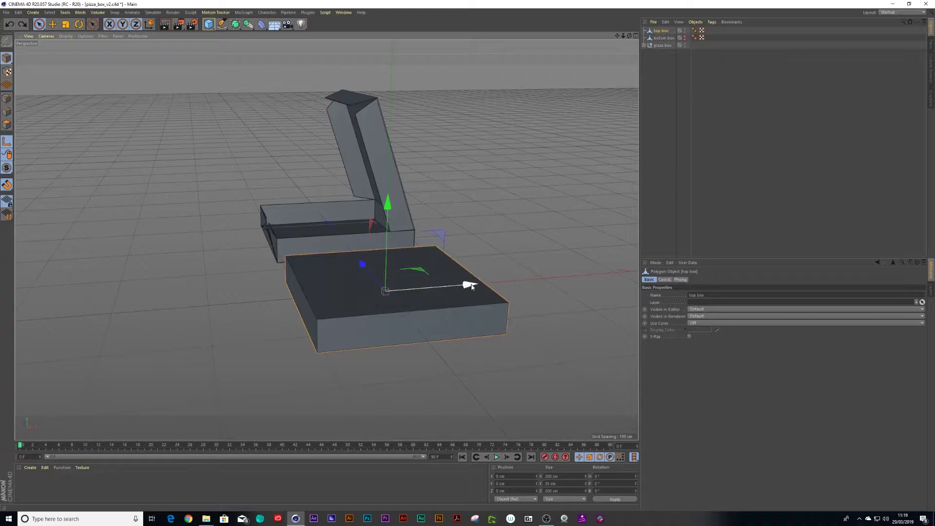
drag(471, 286, 493, 290)
key(F5)
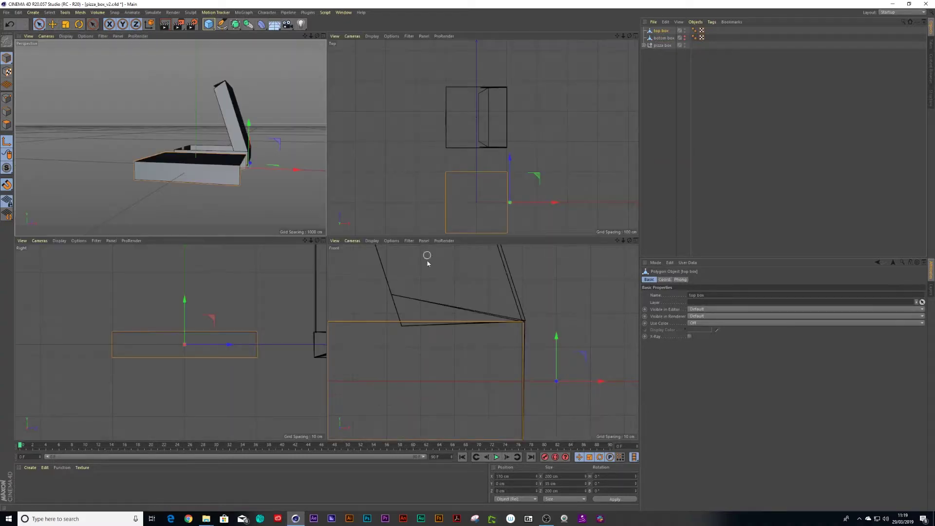
drag(210, 321, 287, 305)
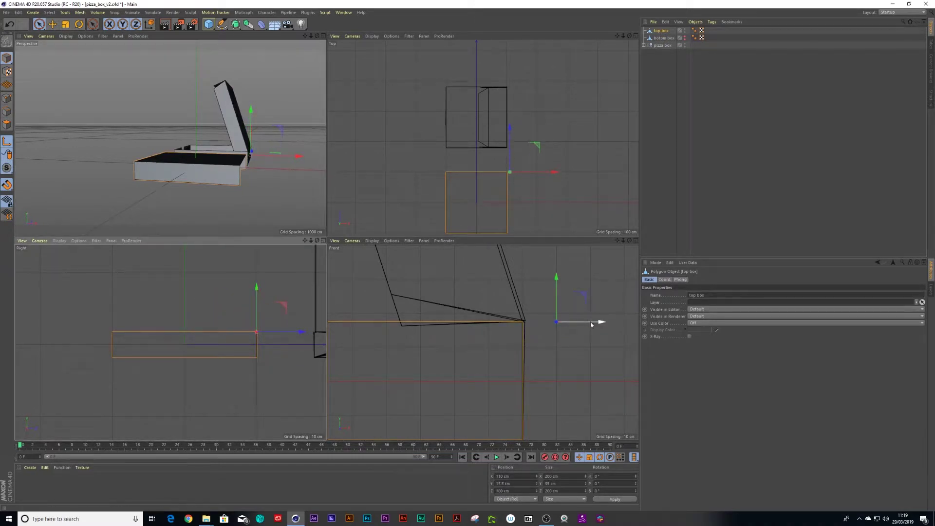
drag(601, 324, 568, 322)
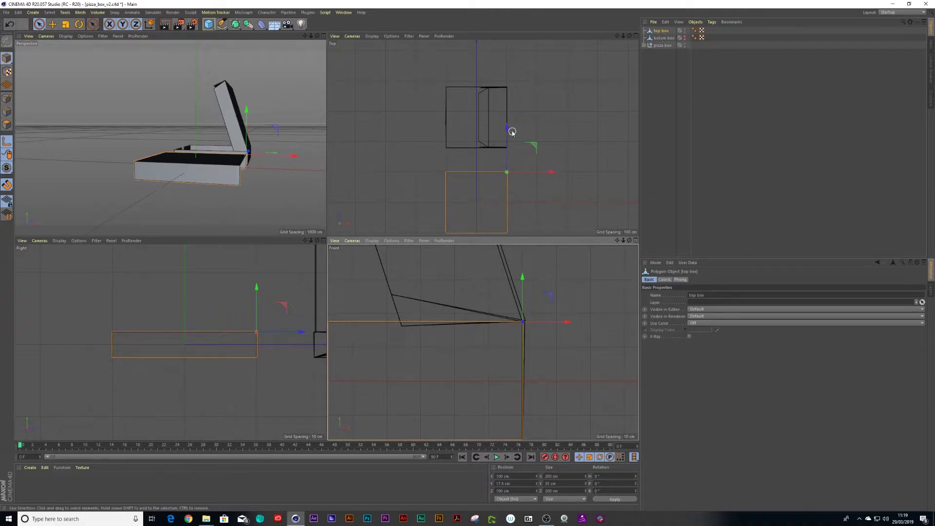
drag(508, 131, 507, 160)
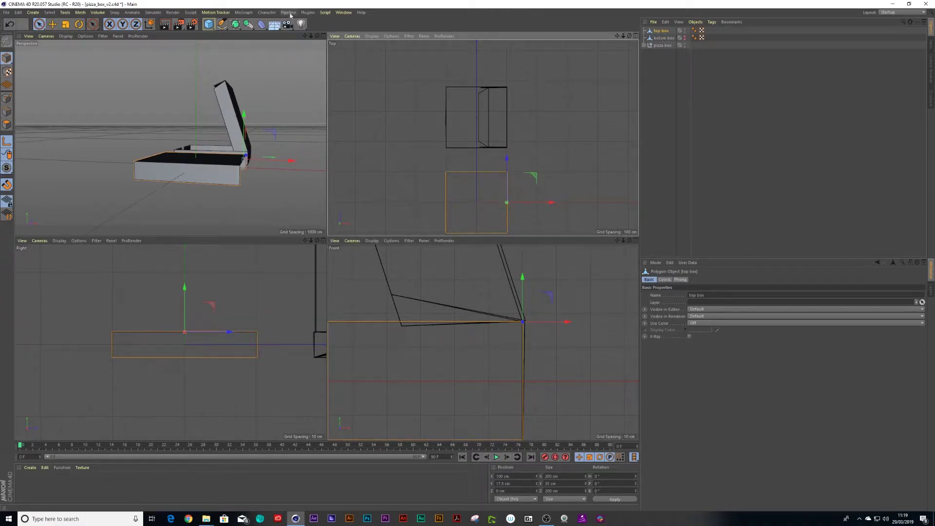
click(323, 36)
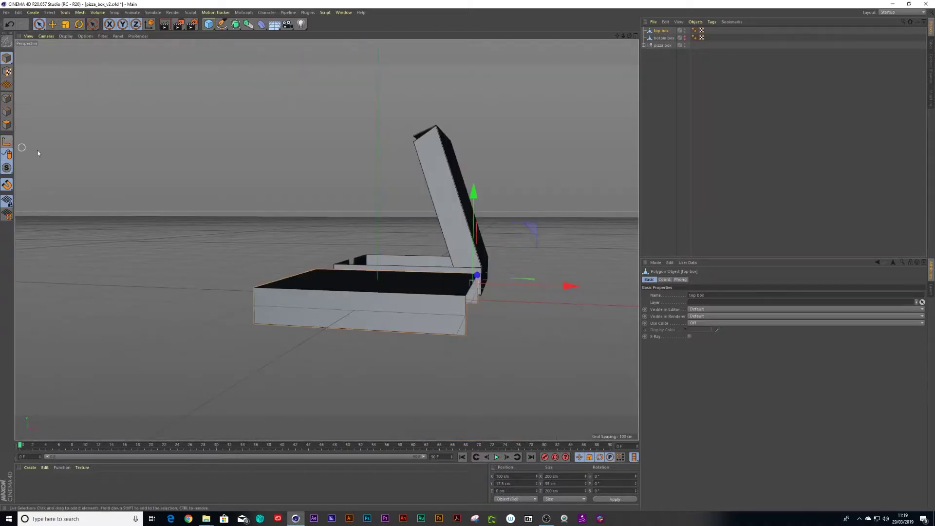
Try rotating the top box upward about its rear top edge, and undo the rotation
alt+drag(370, 255, 381, 265)
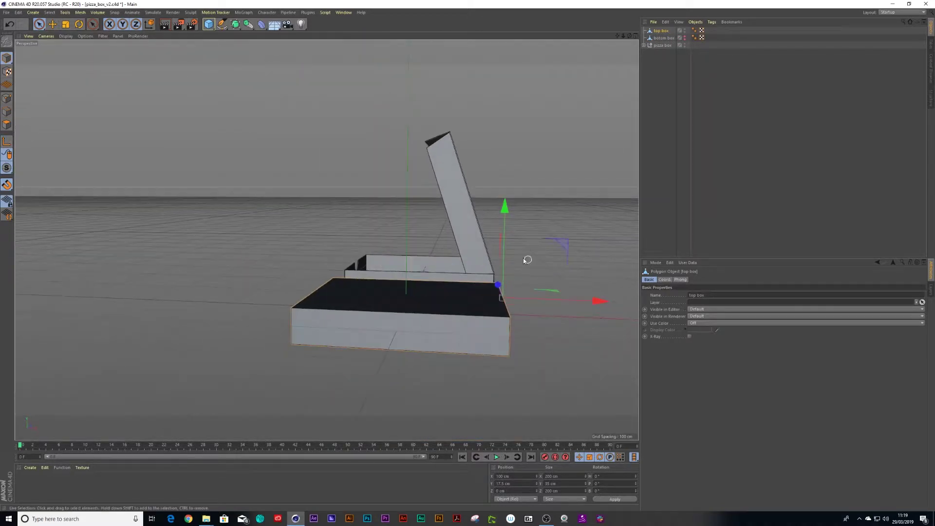
key(r)
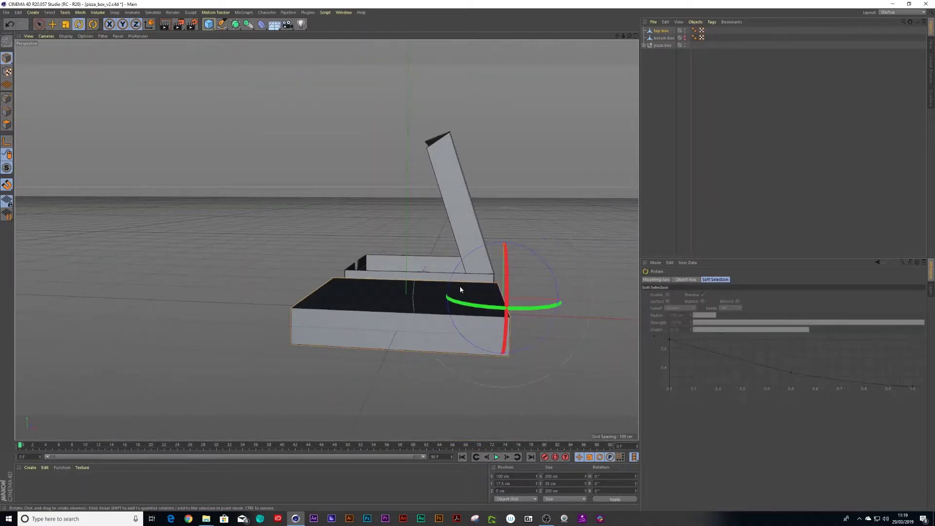
drag(489, 247, 536, 246)
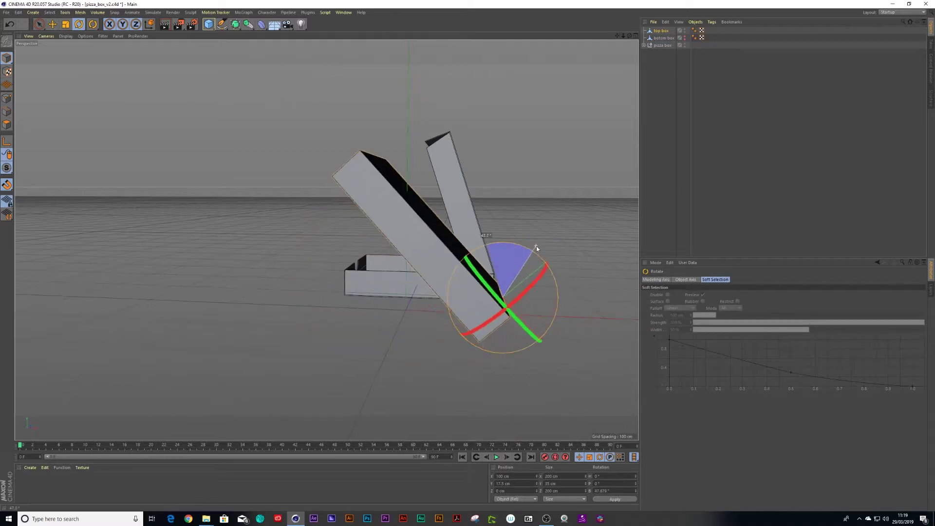
key(ctrl+z)
Show the bottom box in place of the top box and delete its top polygon to open it
alt+drag(477, 261, 453, 276)
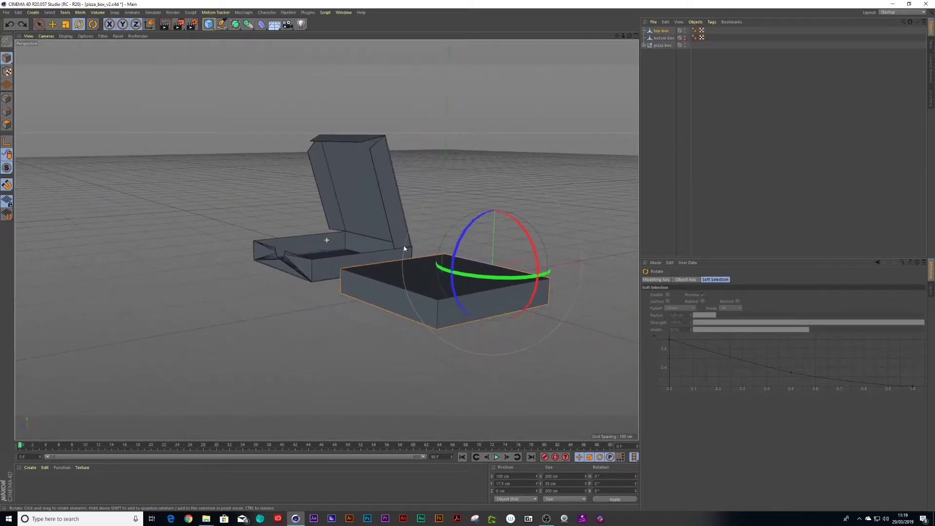
click(684, 37)
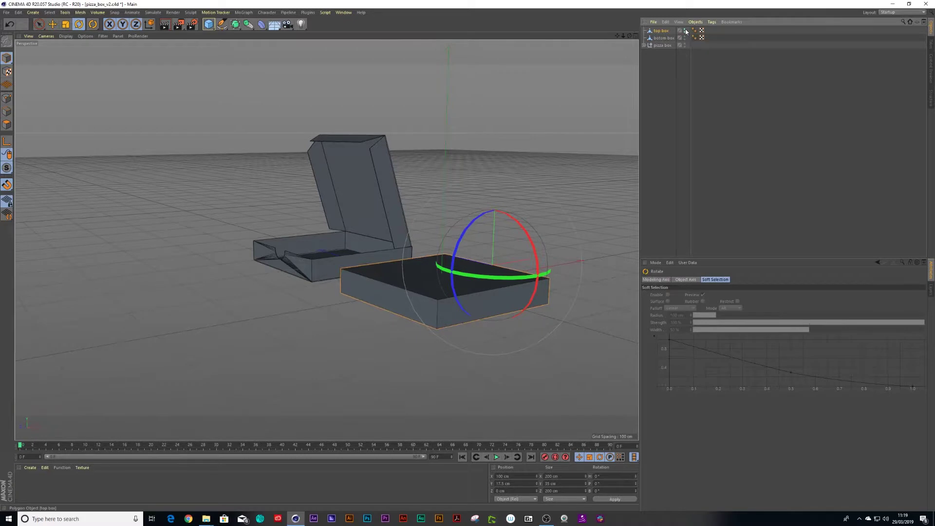
key(ctrl+s)
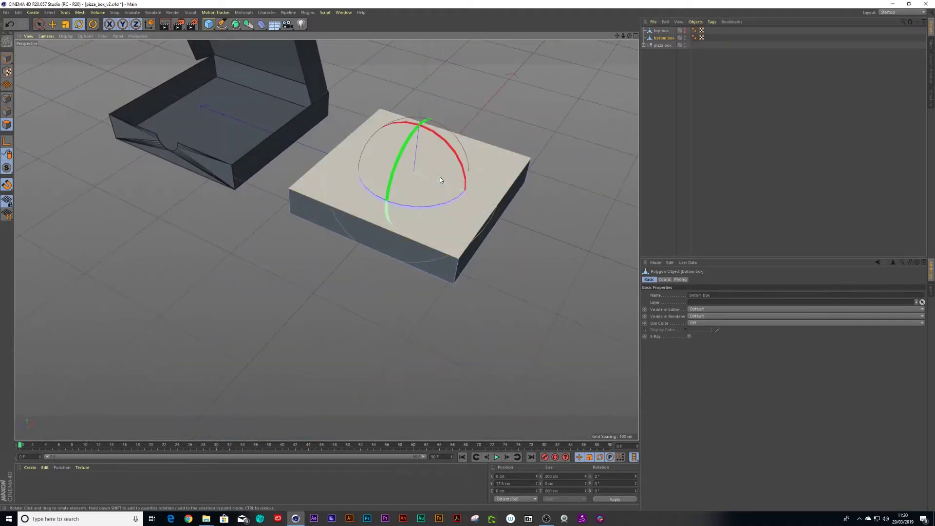
key(Delete)
alt+drag(410, 187, 411, 186)
Optimize all remaining polygons of the bottom box, and clear the polygon selection
key(ctrl+a)
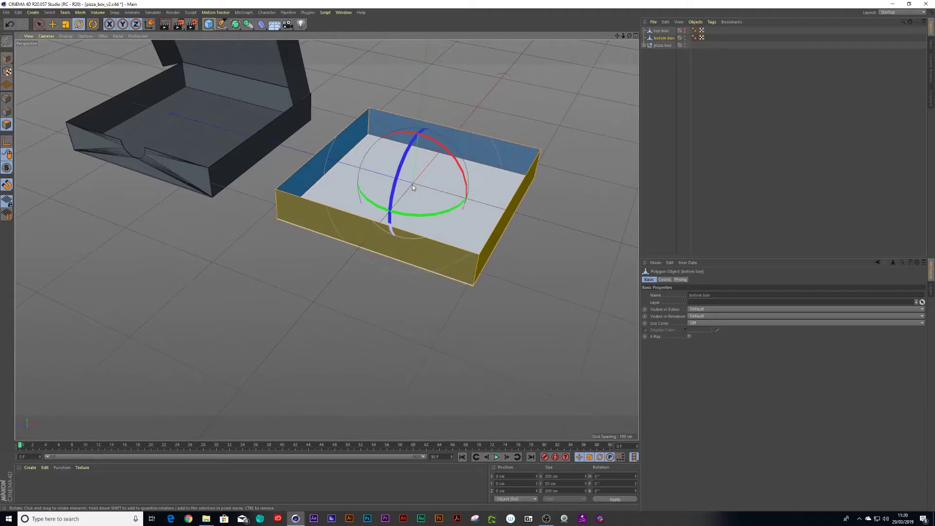
right_click(418, 188)
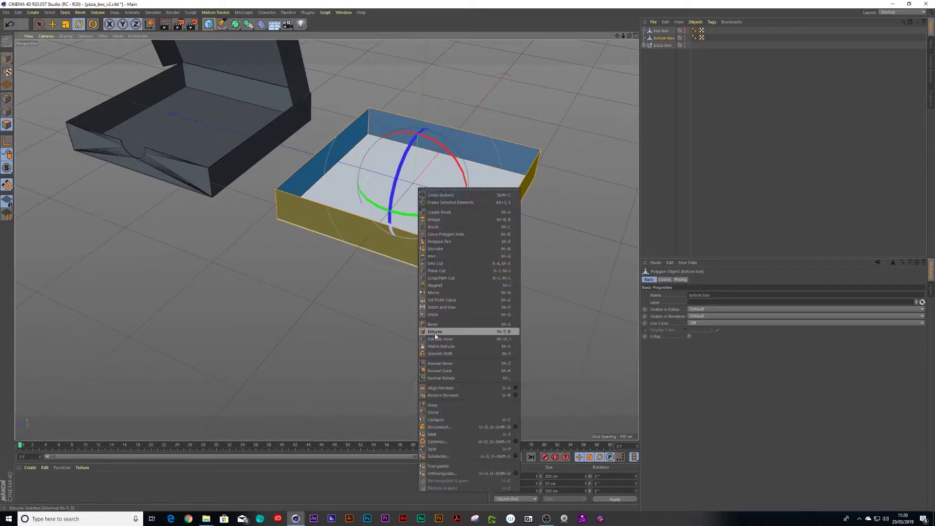
click(437, 437)
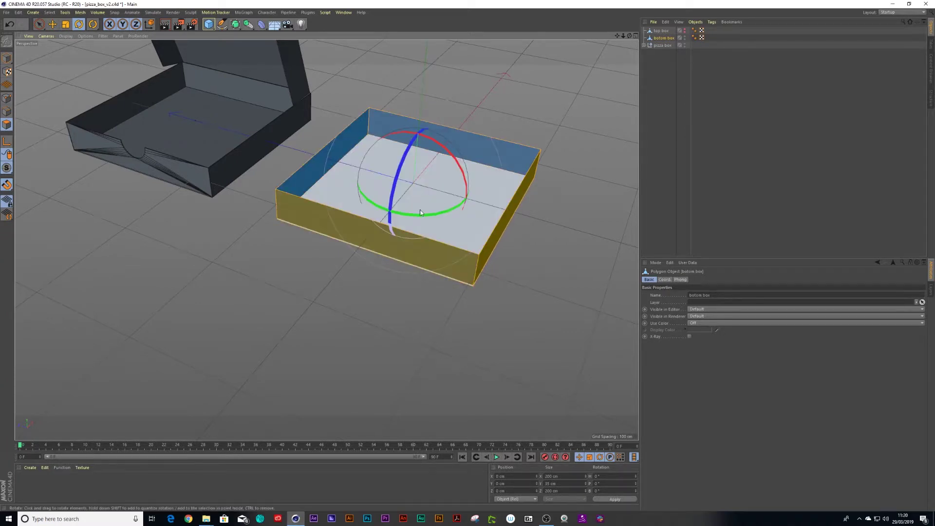
click(500, 113)
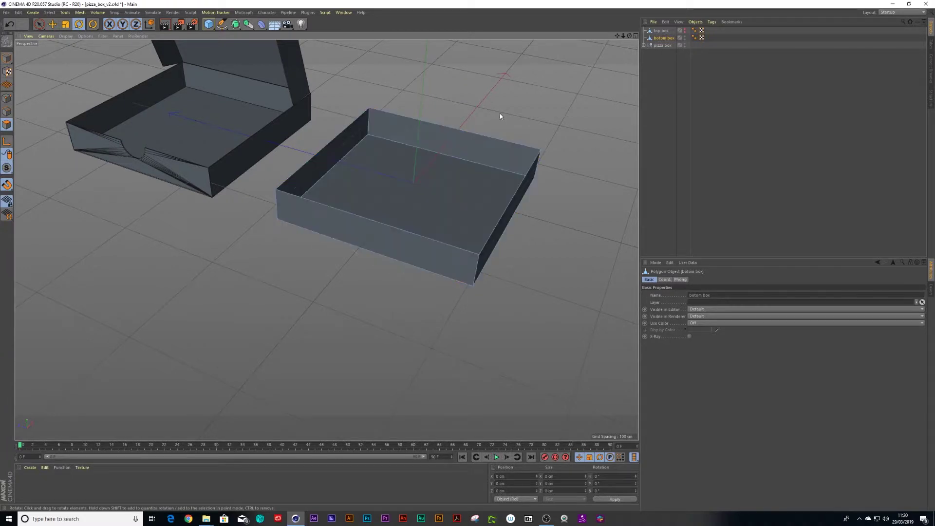
alt+drag(471, 136, 581, 101)
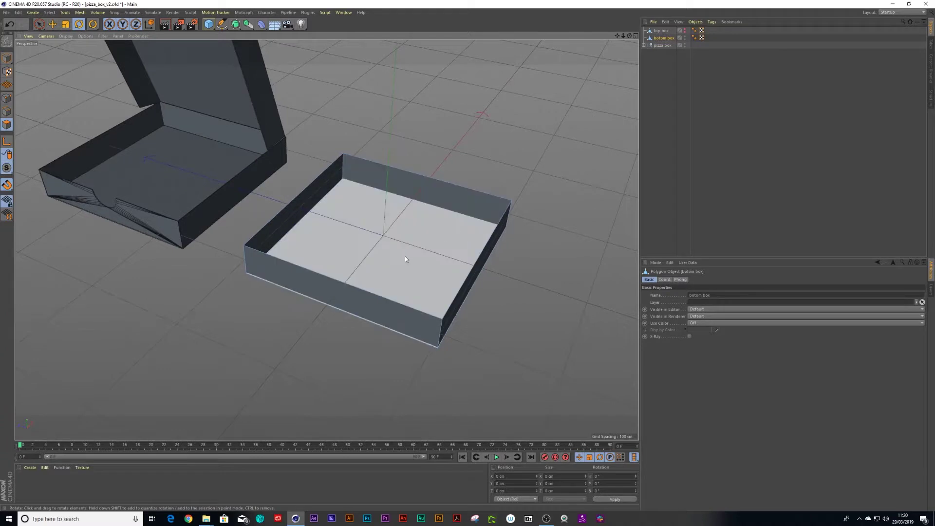
alt+drag(383, 235, 415, 221)
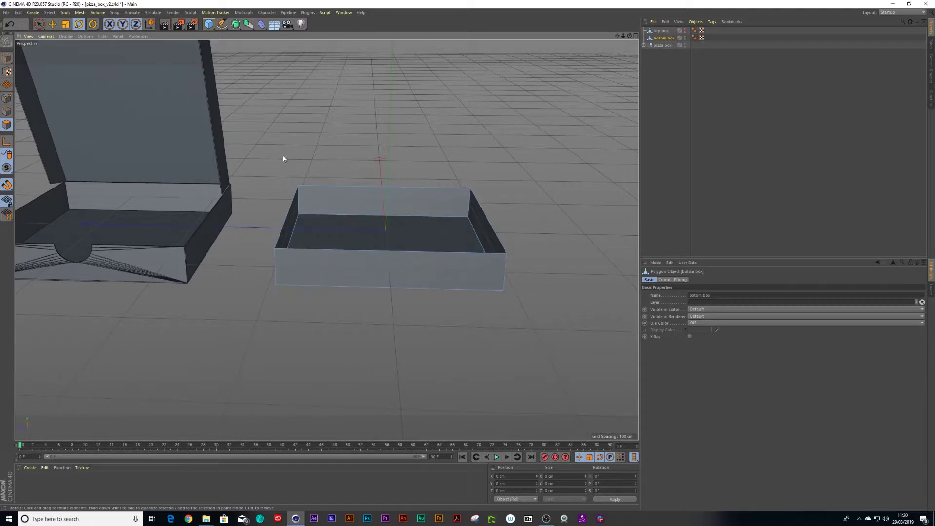
Add a cylinder and rotate it to a bank of -90° so it lies across the bottom box towards the front wall
click(209, 24)
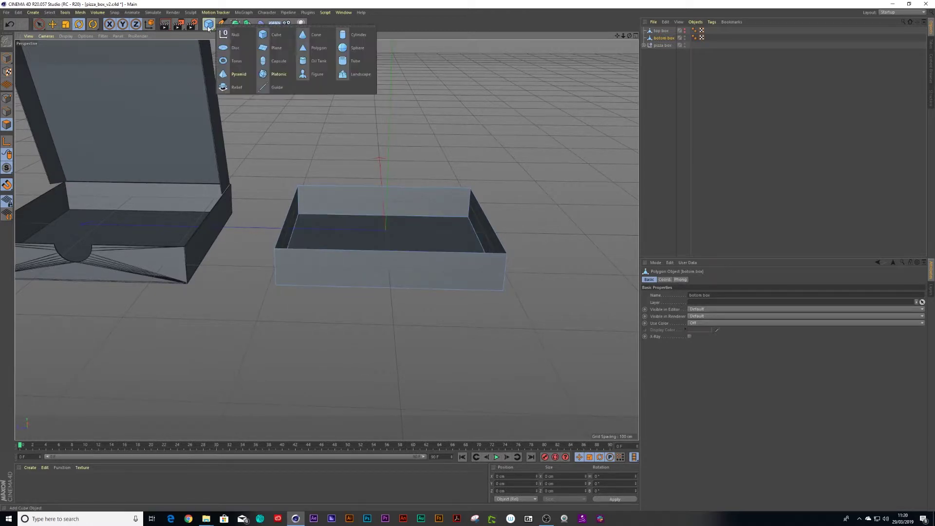
click(357, 37)
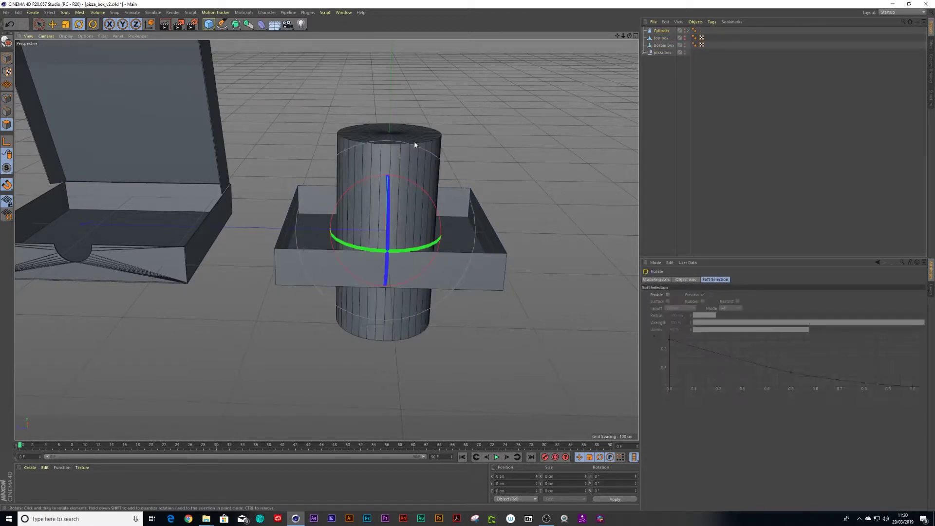
drag(408, 166, 380, 268)
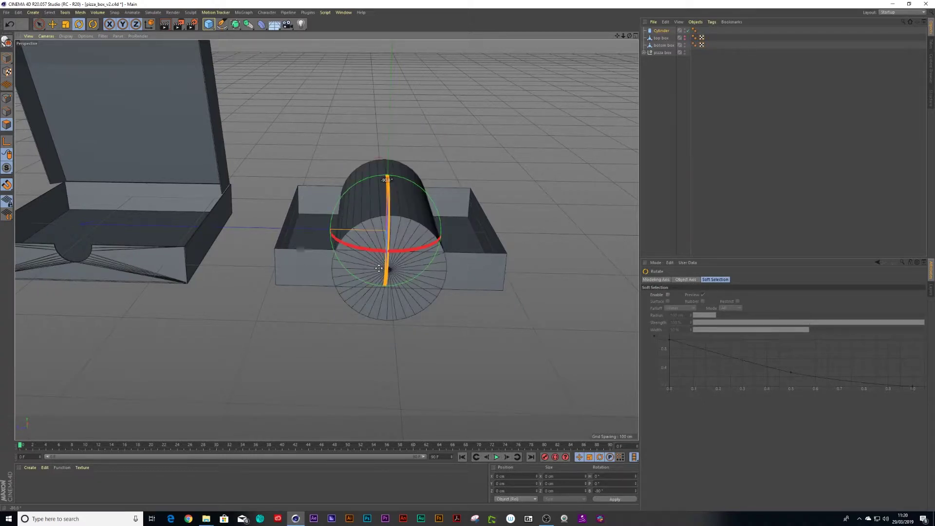
mouse_move(379, 265)
mouse_down()
mouse_move(379, 249)
mouse_move(377, 268)
mouse_up()
Scale the cylinder down in the Right view and raise it until its centre sits on the bottom box's top edge
middle_click(360, 247)
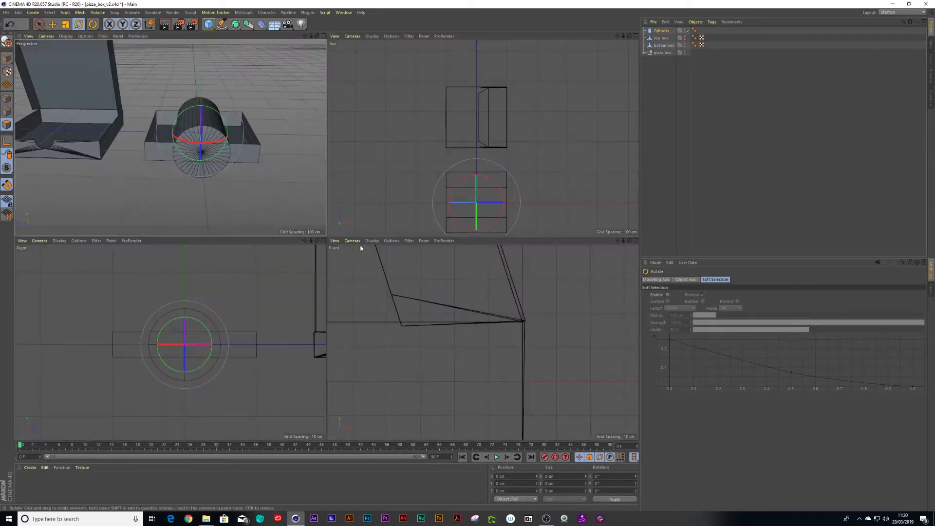
middle_click(245, 306)
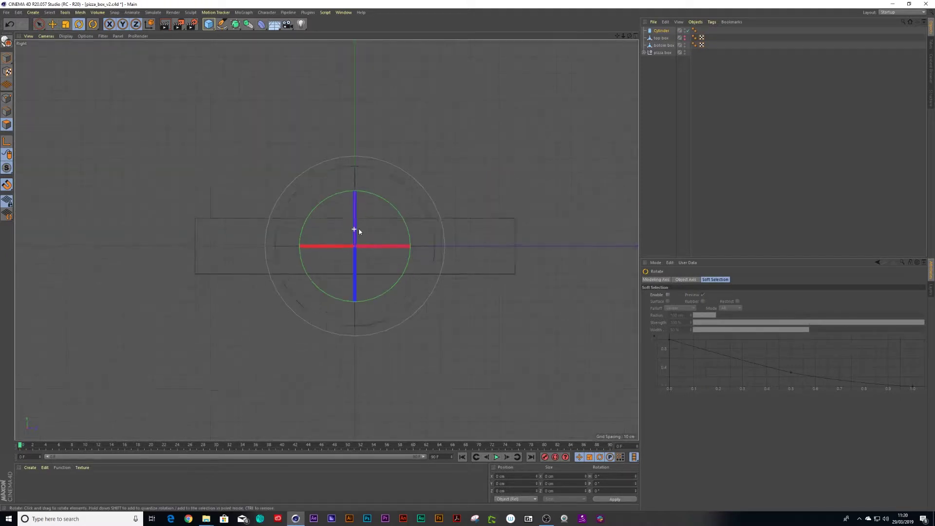
scroll(363, 231, up, 2)
key(t)
drag(443, 198, 289, 275)
key(9)
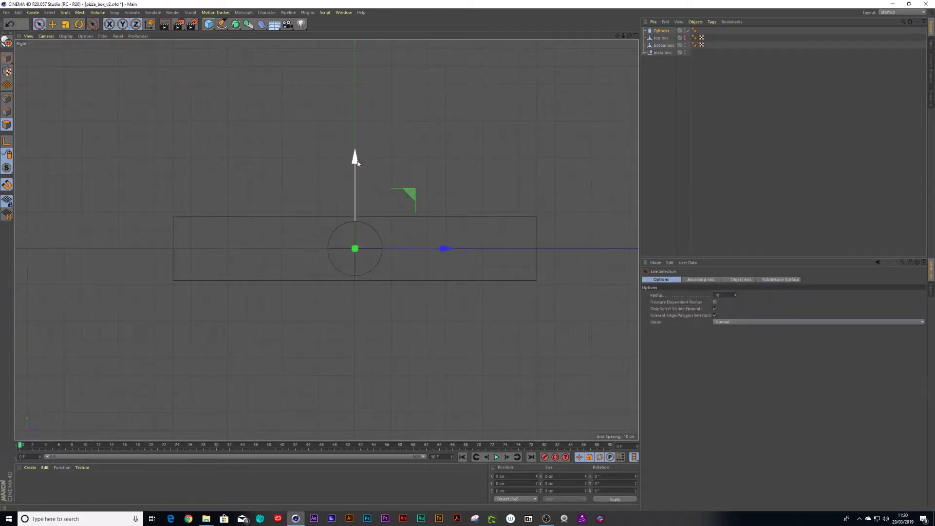
drag(356, 159, 358, 128)
Move the cylinder forward along its length in the Perspective view so it passes through the bottom box's front wall
click(636, 35)
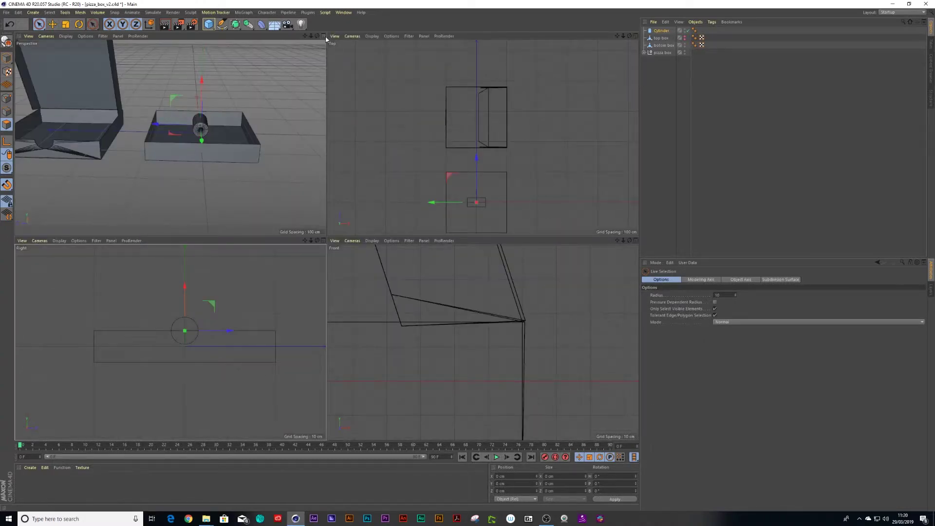
middle_click(316, 66)
alt+drag(414, 210, 323, 232)
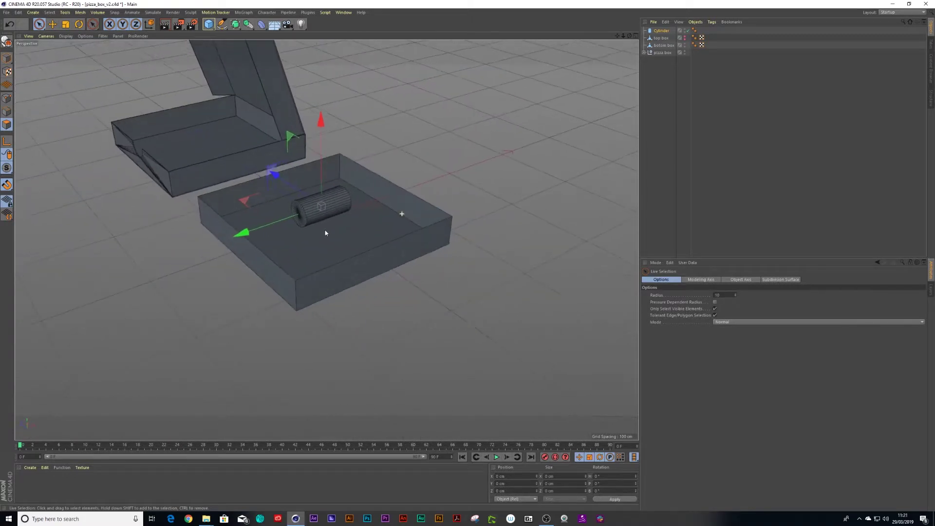
drag(234, 227, 159, 257)
alt+drag(167, 216, 274, 214)
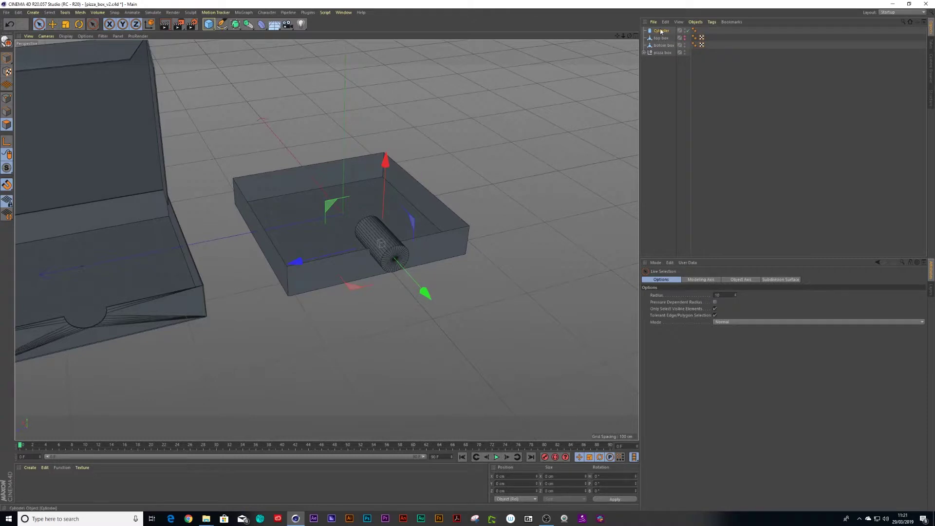
Subtract the cylinder from the bottom box with a Boole, with the bottom box as first child and the cylinder as second
drag(660, 31, 663, 42)
click(665, 46)
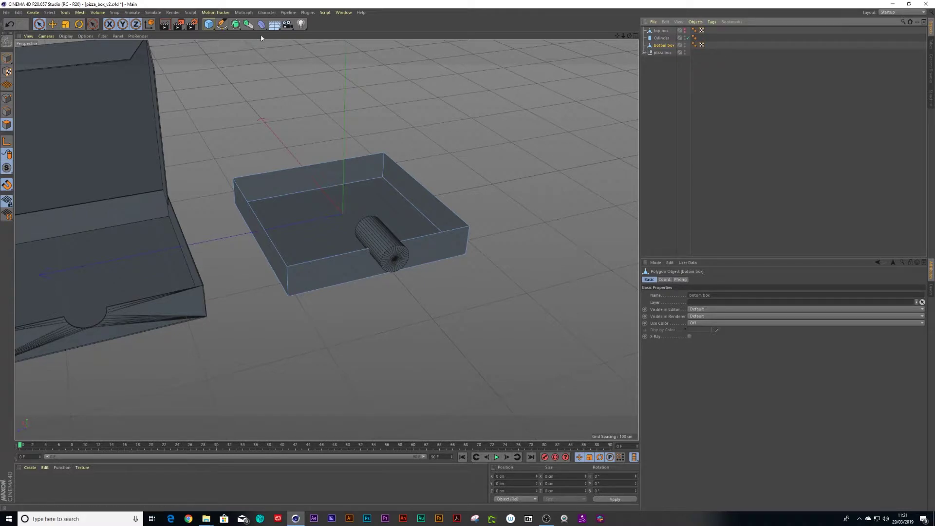
click(236, 29)
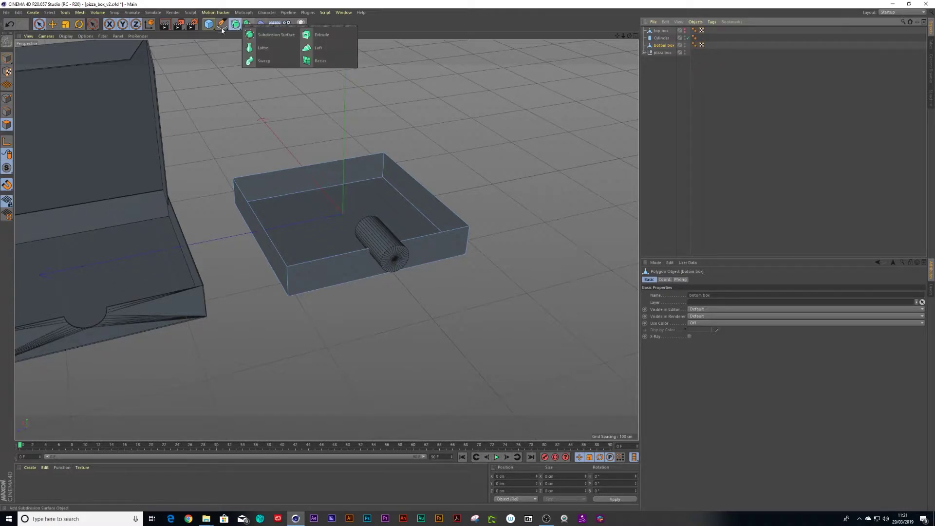
click(247, 24)
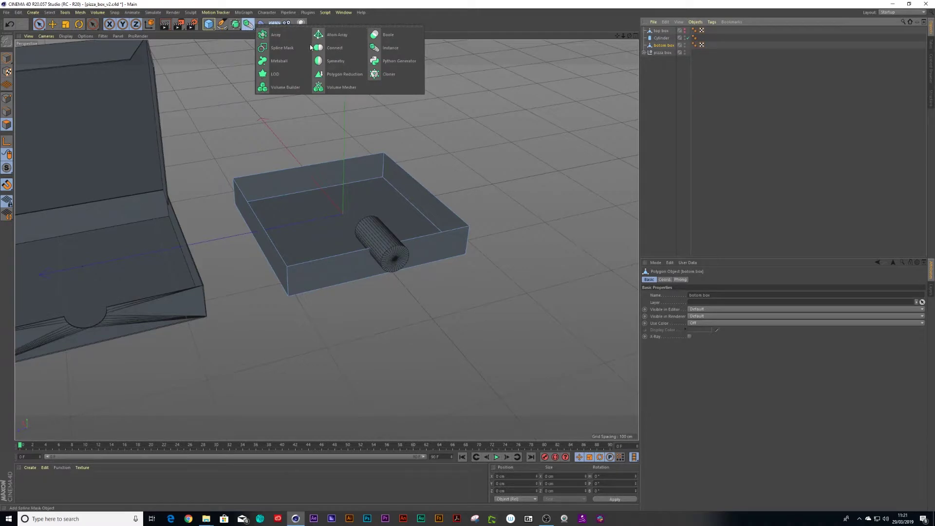
alt+click(388, 34)
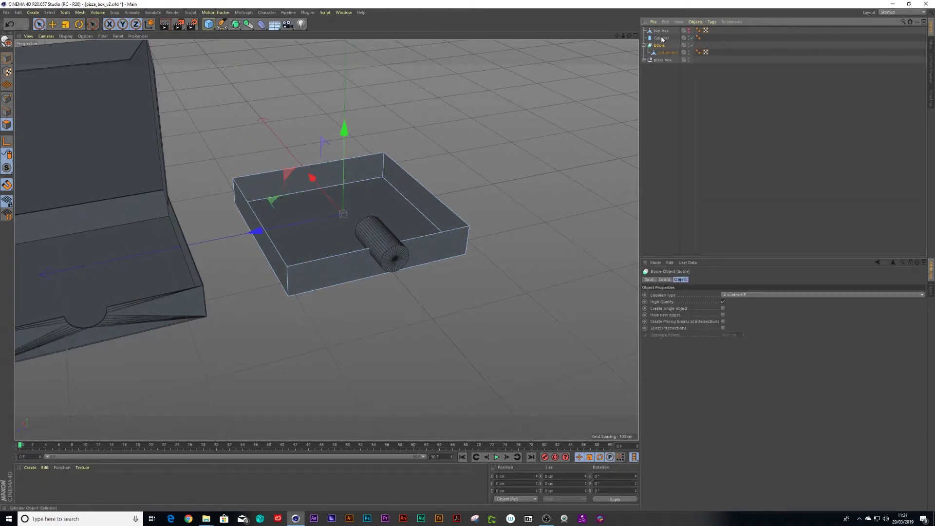
drag(662, 52, 667, 41)
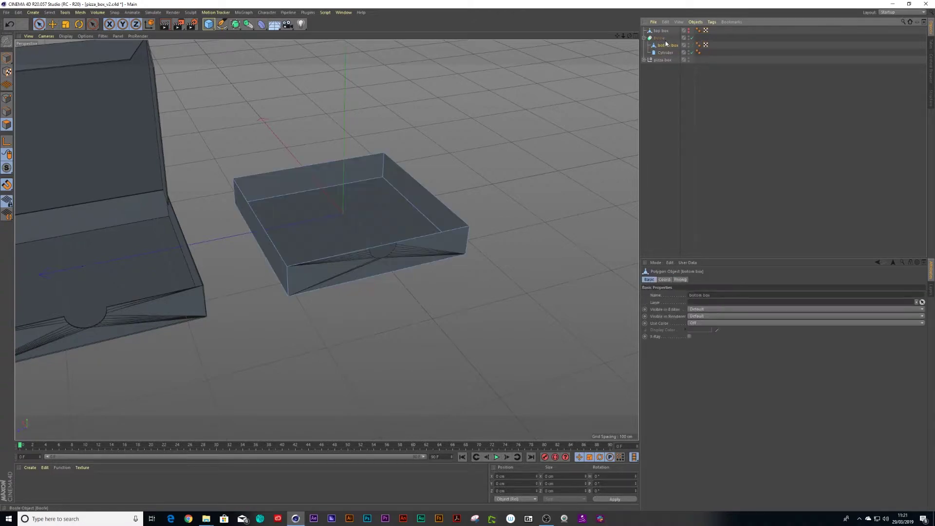
Group the Boole into a null named "bottom box"
scroll(376, 211, up, 3)
alt+drag(400, 210, 329, 216)
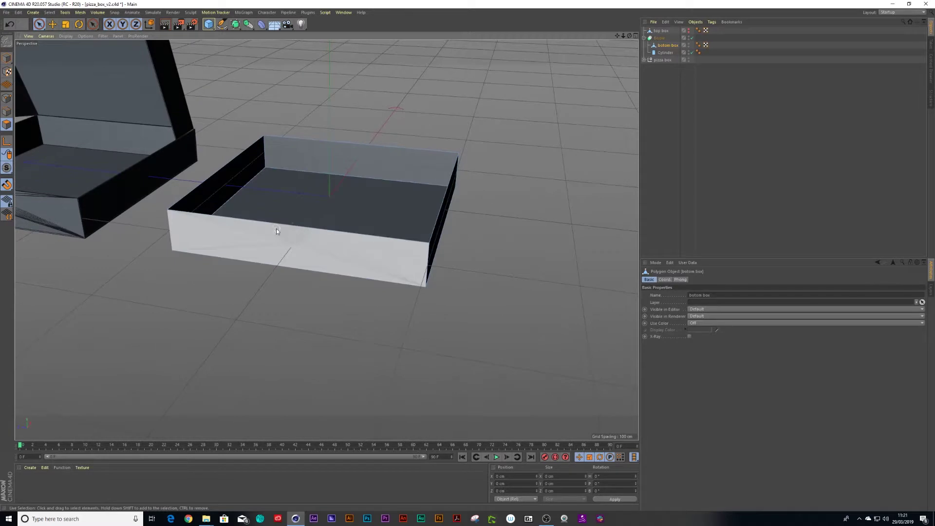
scroll(364, 148, down, 2)
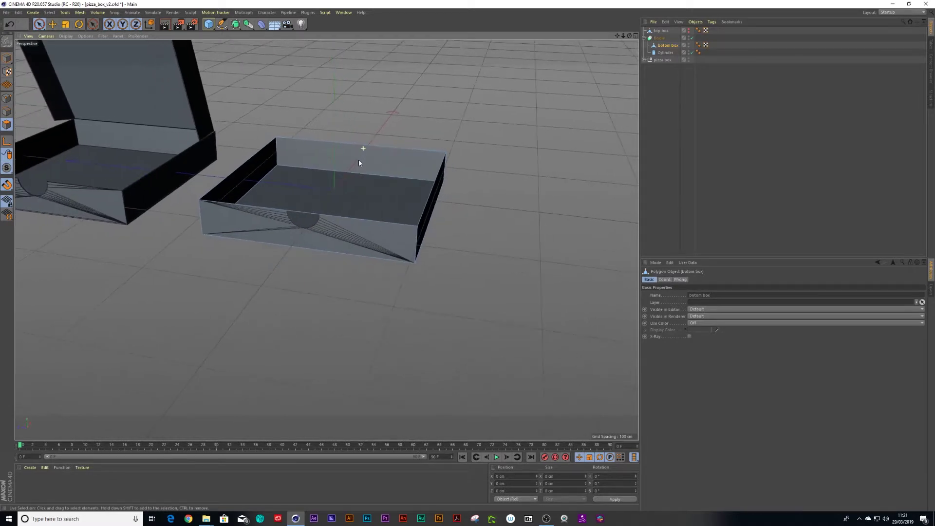
alt+middle_drag(328, 150, 419, 209)
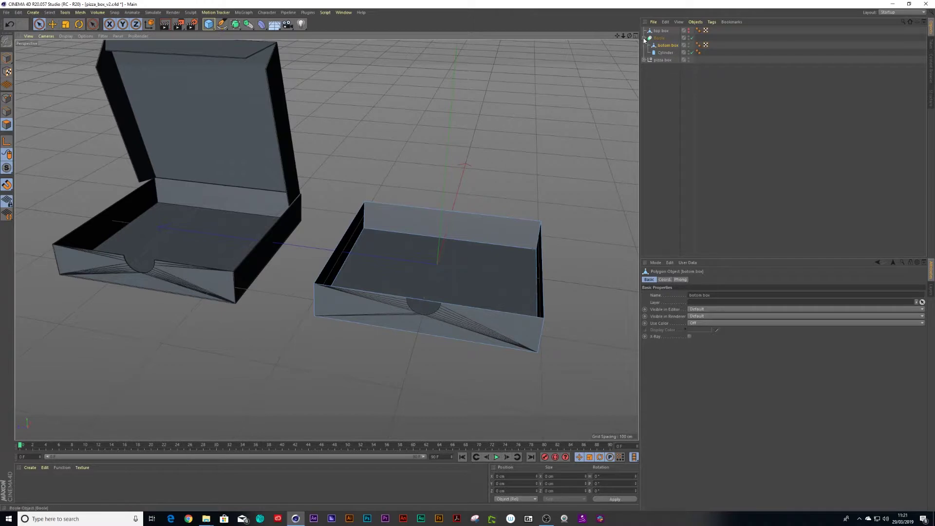
click(658, 38)
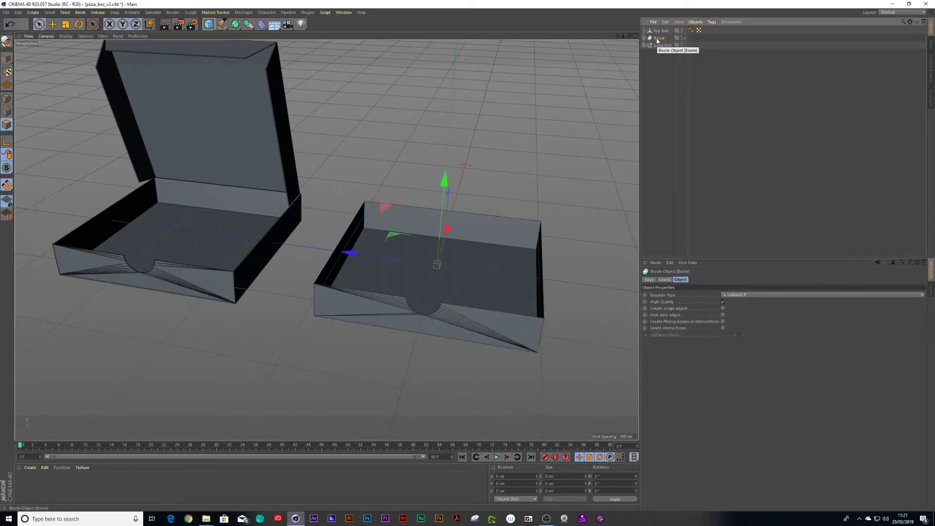
key(alt+g)
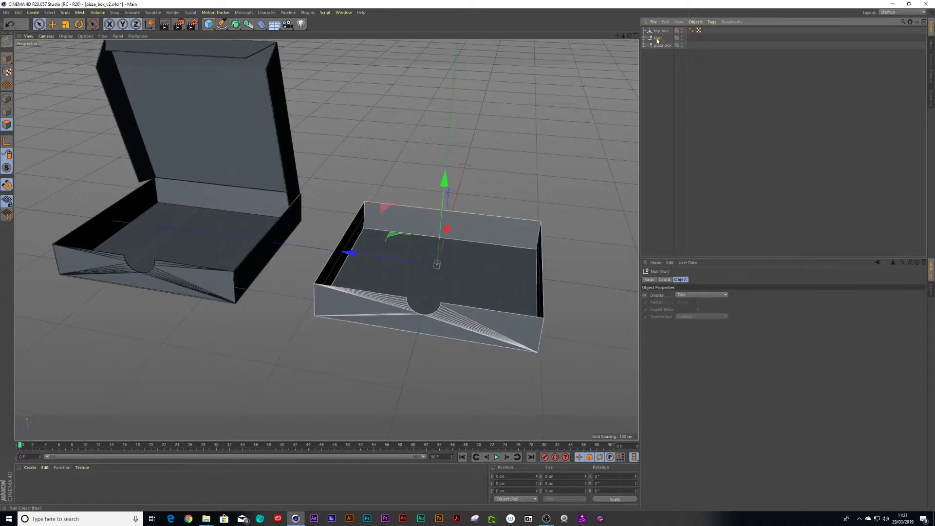
double_click(658, 38)
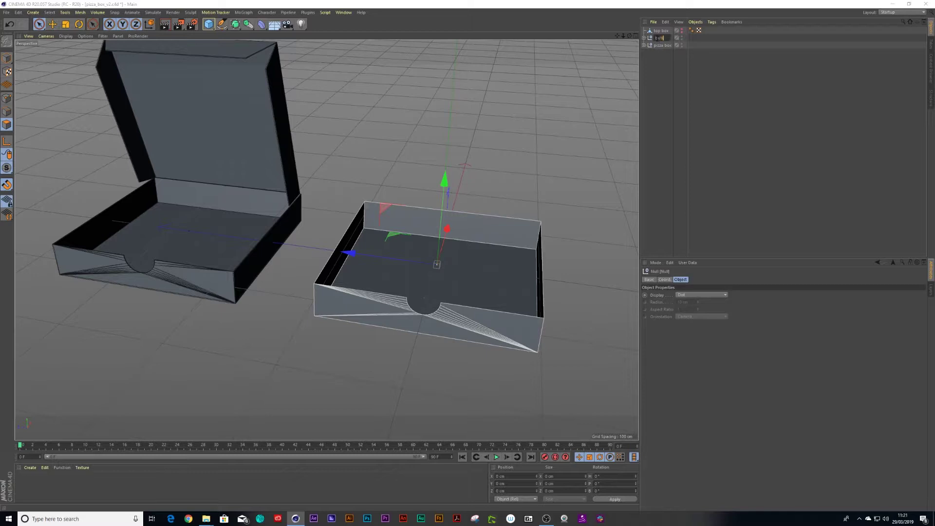
text(bottom box)
key(Return)
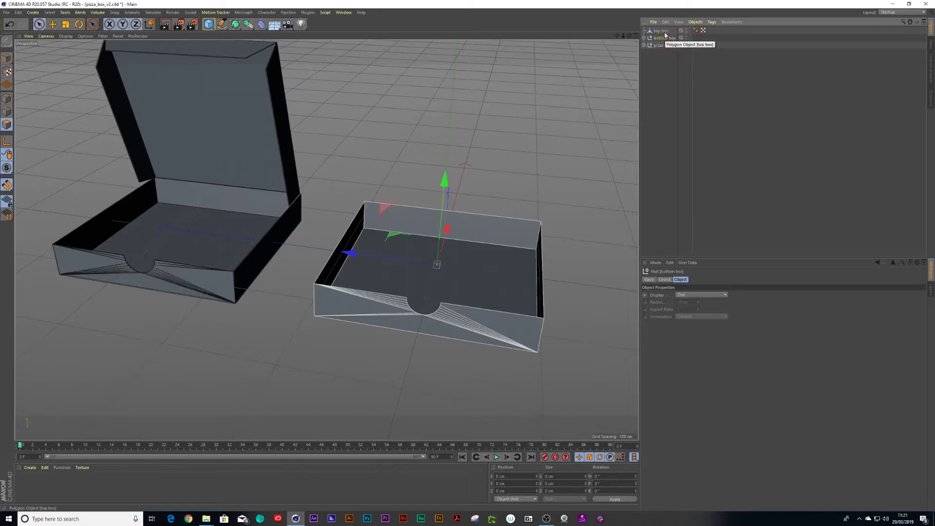
Make the top box visible again and group it into a null named "top box"
click(661, 32)
click(687, 30)
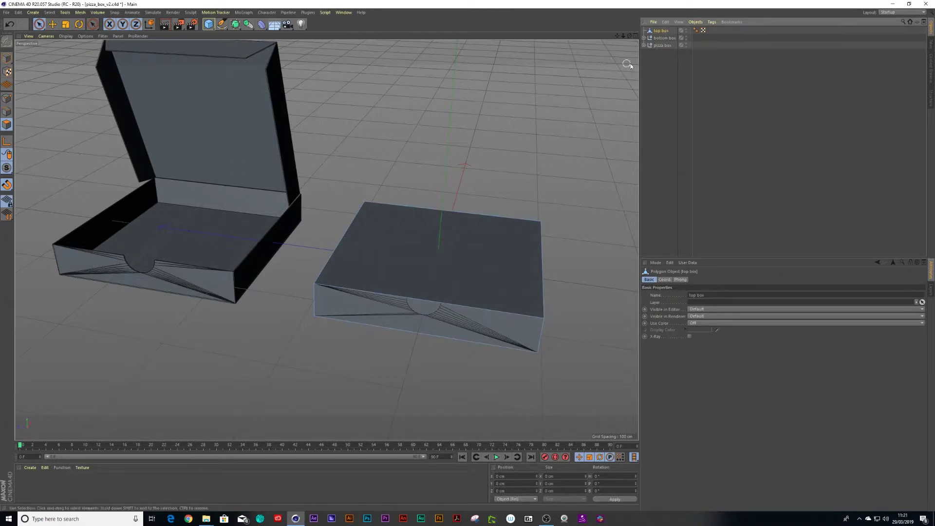
key(alt+g)
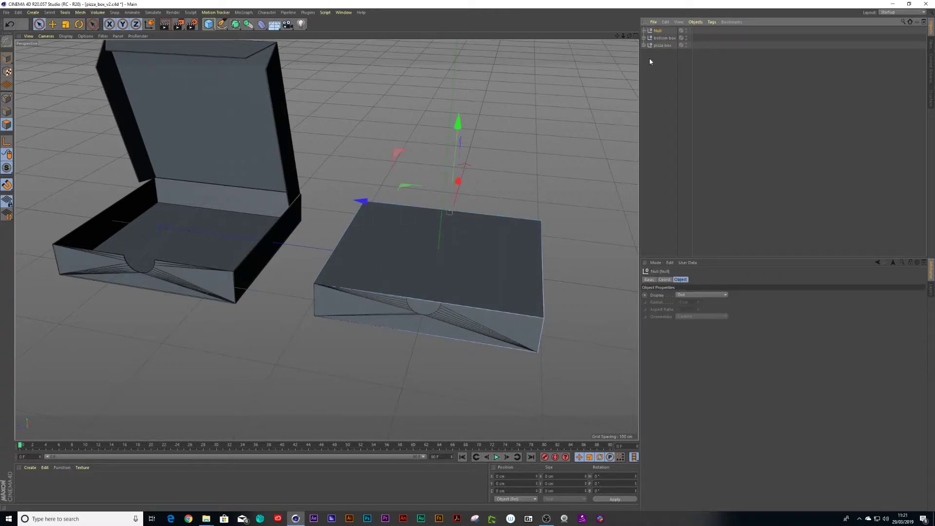
double_click(659, 31)
text(top bo)
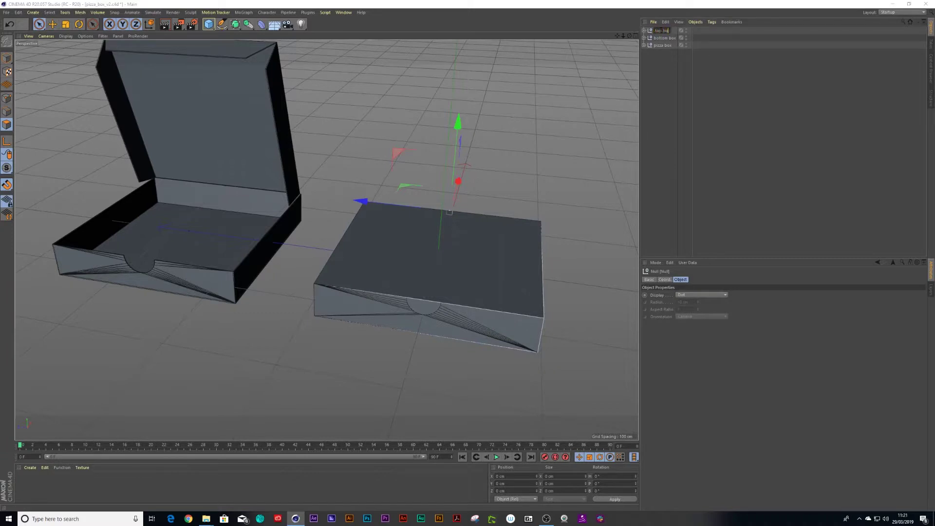
text(x)
key(Return)
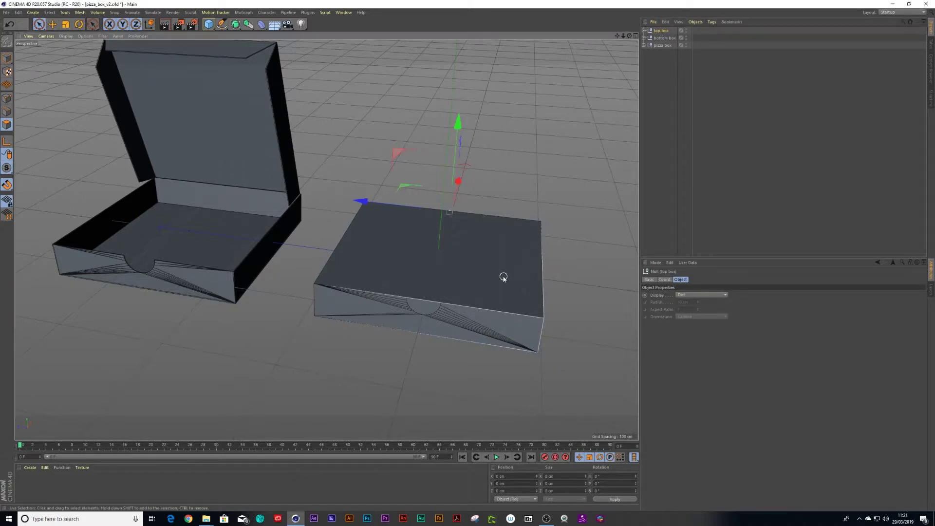
alt+drag(503, 277, 490, 265)
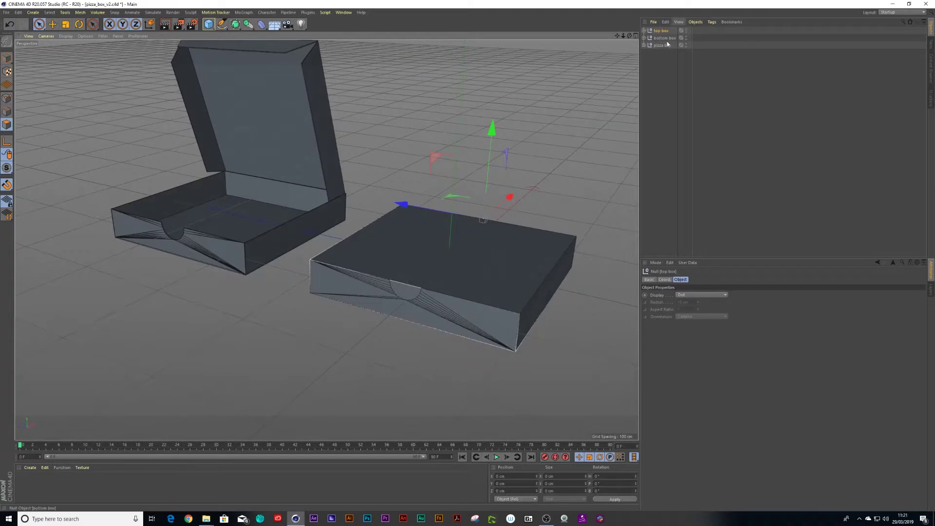
Hide the bottom box and select the top box mesh inside its null for point editing
click(687, 37)
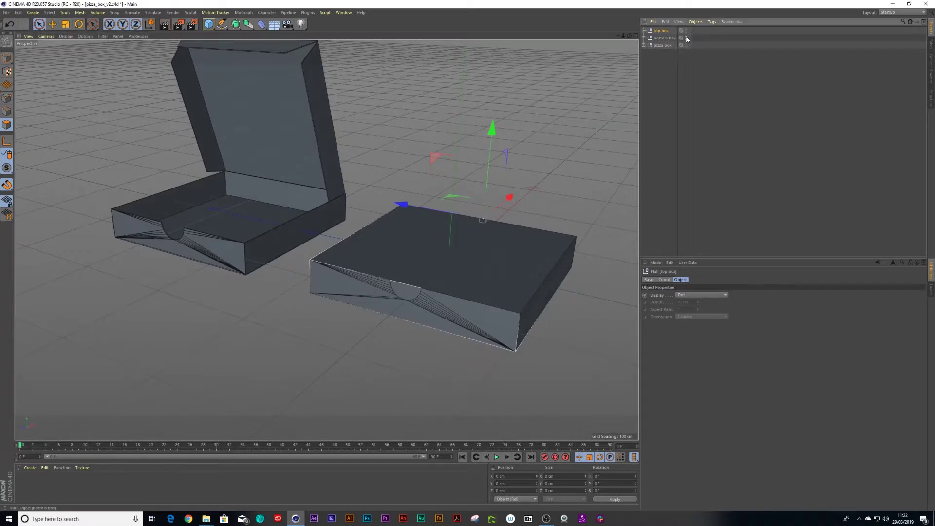
click(686, 37)
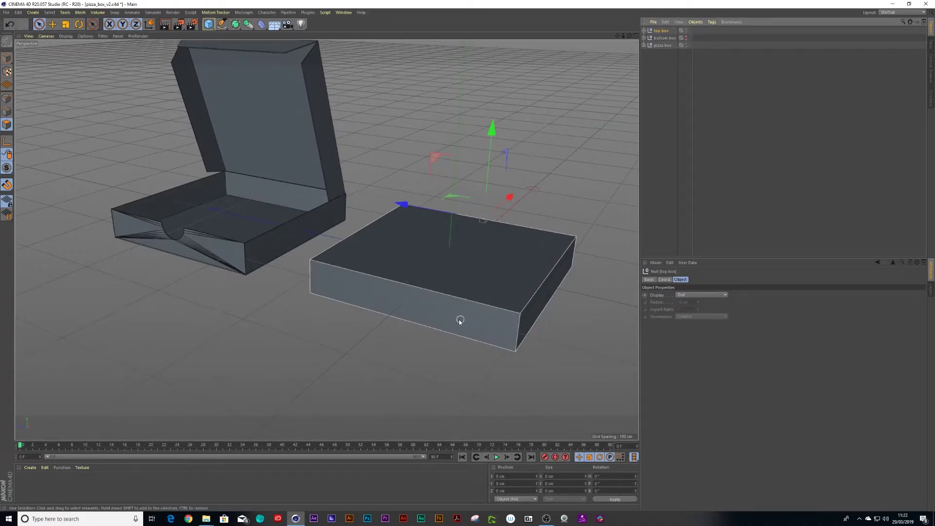
mouse_move(457, 319)
alt+mouse_down()
mouse_move(436, 316)
mouse_move(495, 290)
mouse_move(503, 270)
mouse_move(441, 313)
alt+mouse_up()
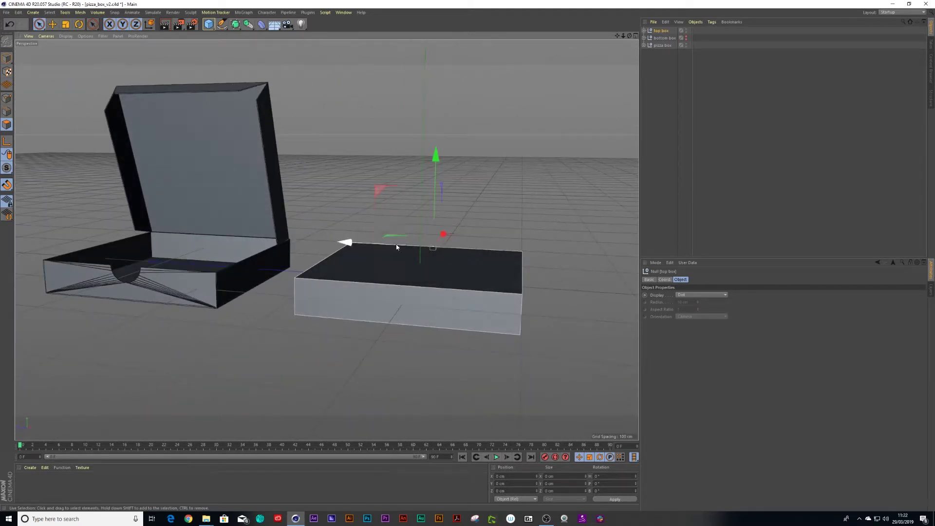
alt+drag(397, 247, 121, 217)
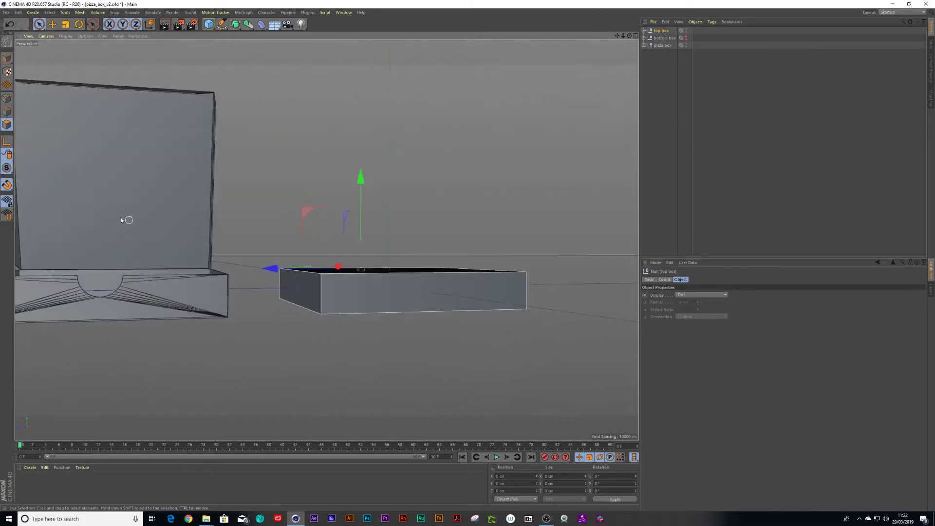
click(7, 100)
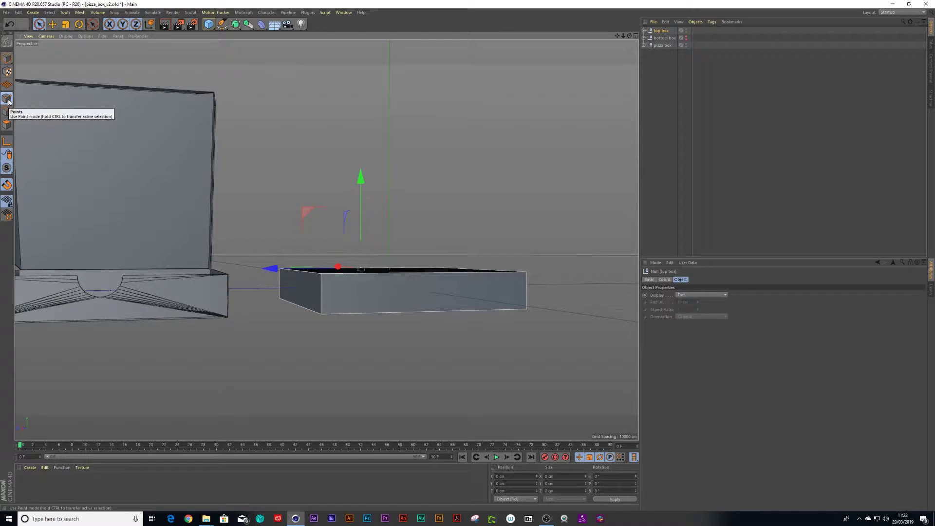
alt+drag(419, 228, 380, 230)
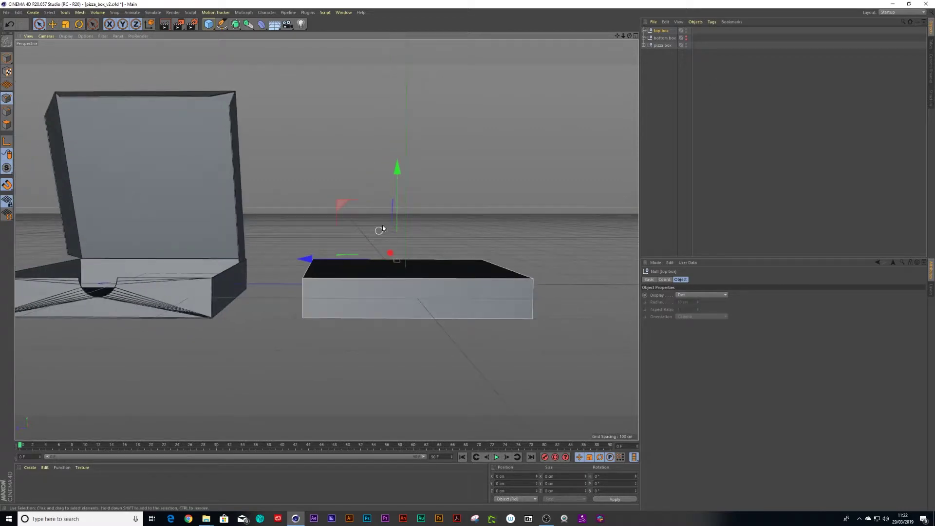
click(644, 31)
click(664, 37)
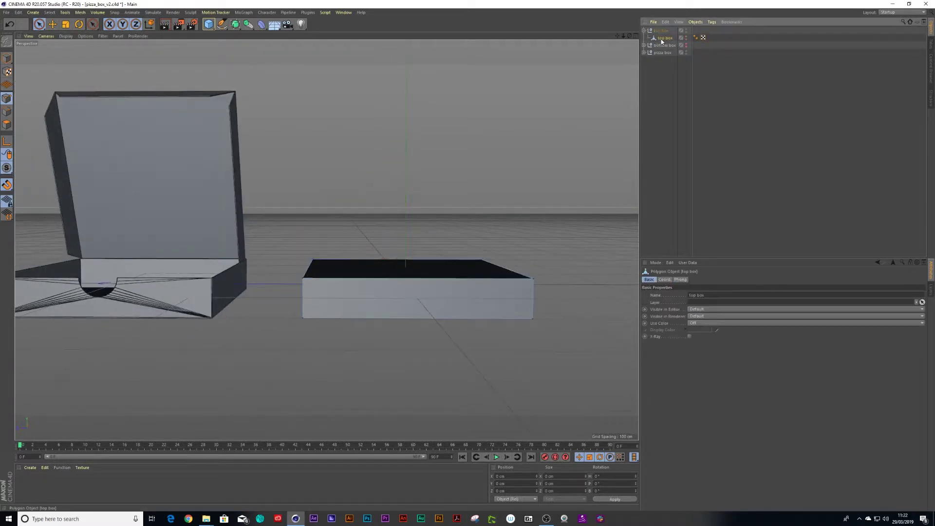
Try scaling the top box's two lower front corner points inward along Z to about 180 cm, and undo it
click(308, 321)
shift+click(532, 321)
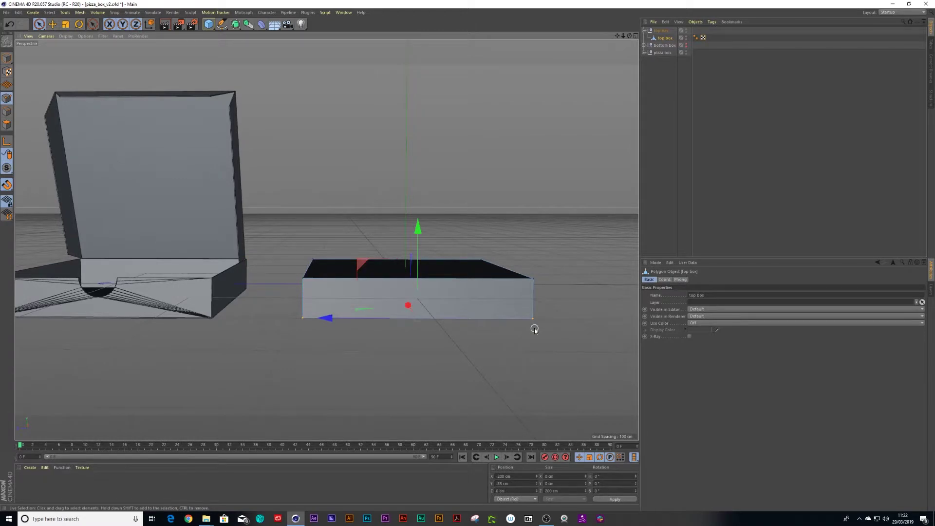
key(t)
drag(327, 321, 333, 322)
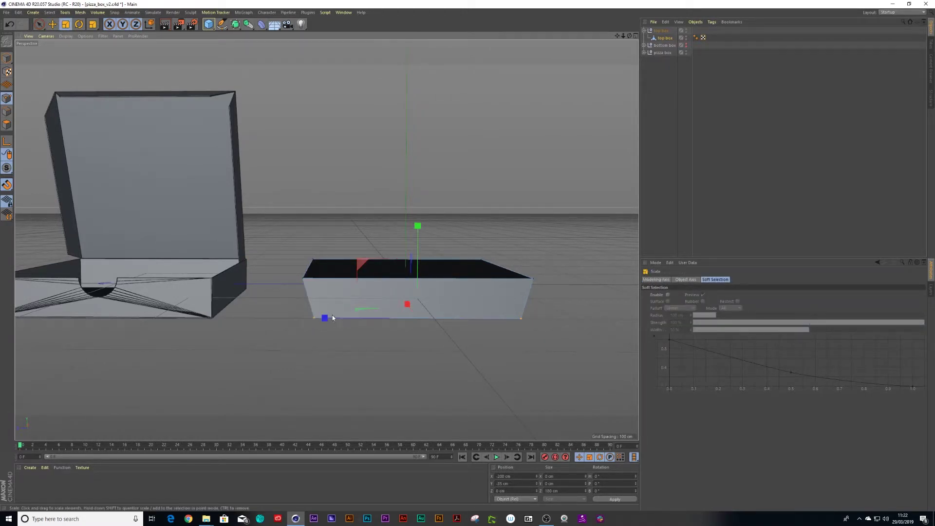
mouse_move(332, 314)
alt+mouse_down()
mouse_move(396, 319)
mouse_move(374, 311)
mouse_move(387, 321)
mouse_move(336, 323)
alt+mouse_up()
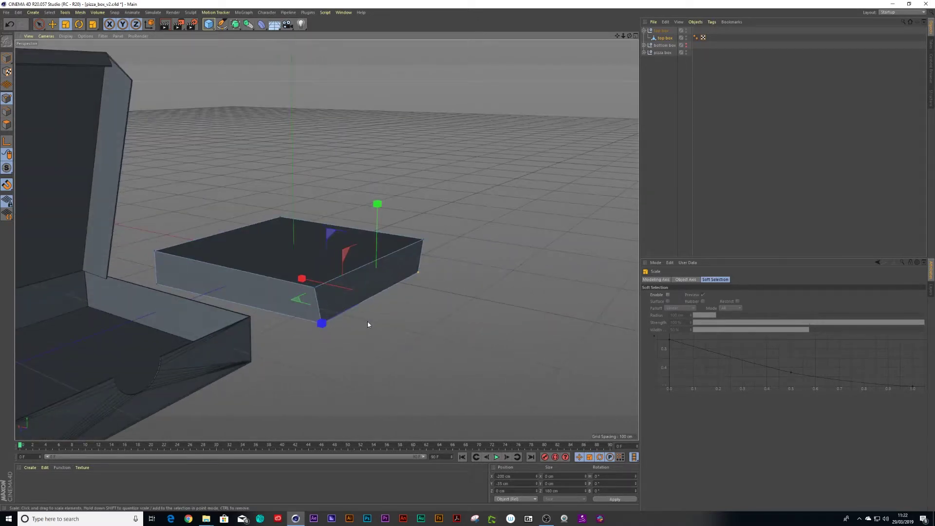
key(ctrl+z)
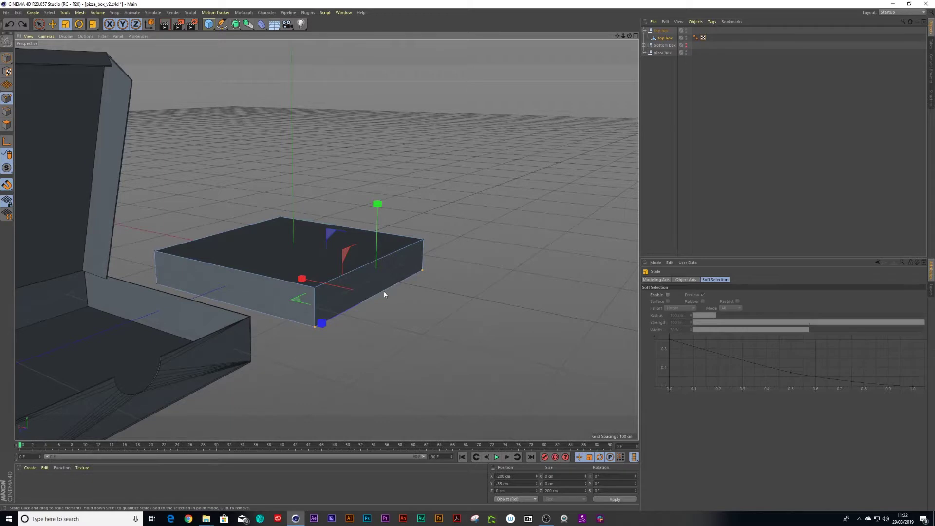
Select all polygons of the top box and apply the Disconnect command to them
alt+drag(384, 292, 349, 294)
key(ctrl+a)
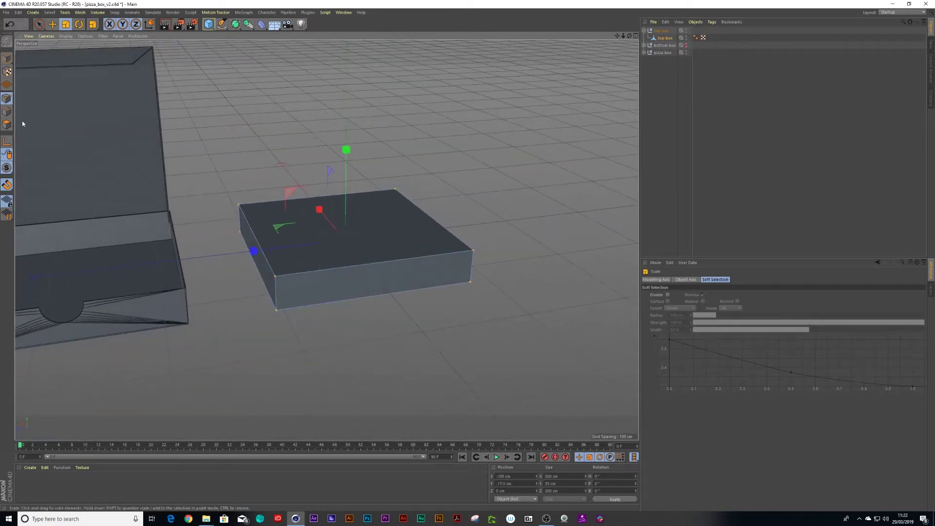
click(7, 124)
key(Caps_Lock)
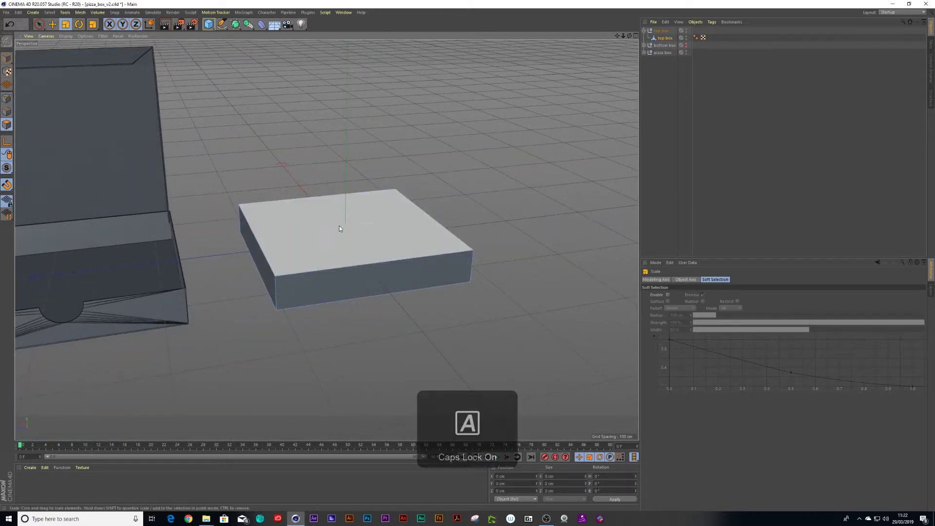
key(ctrl+a)
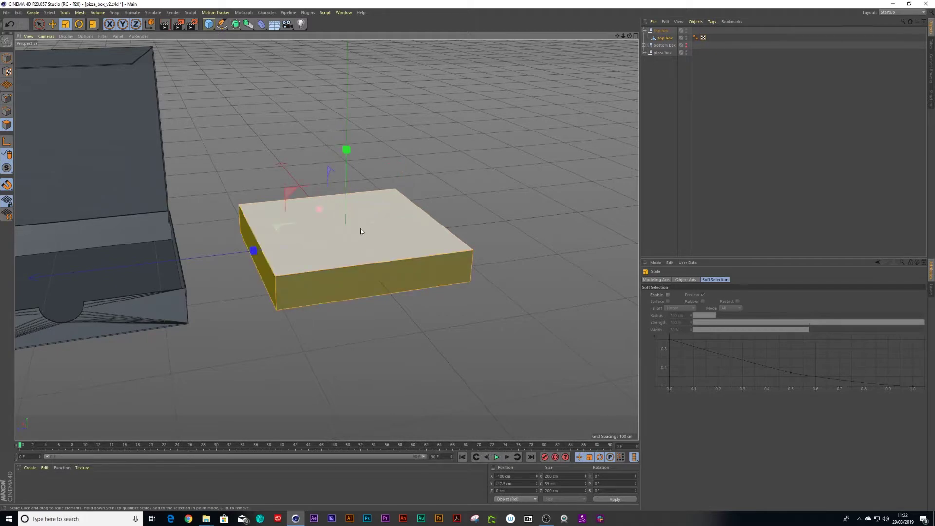
click(97, 12)
mouse_move(80, 13)
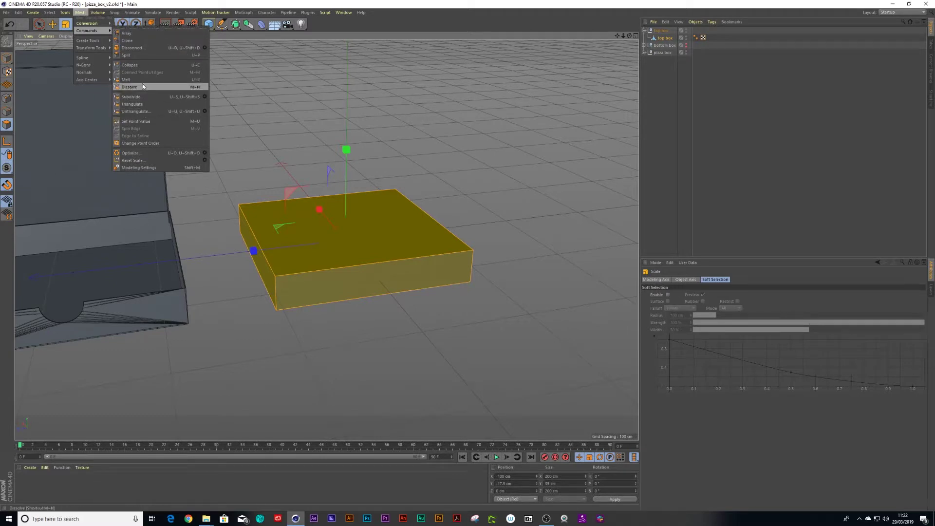
click(136, 48)
click(244, 184)
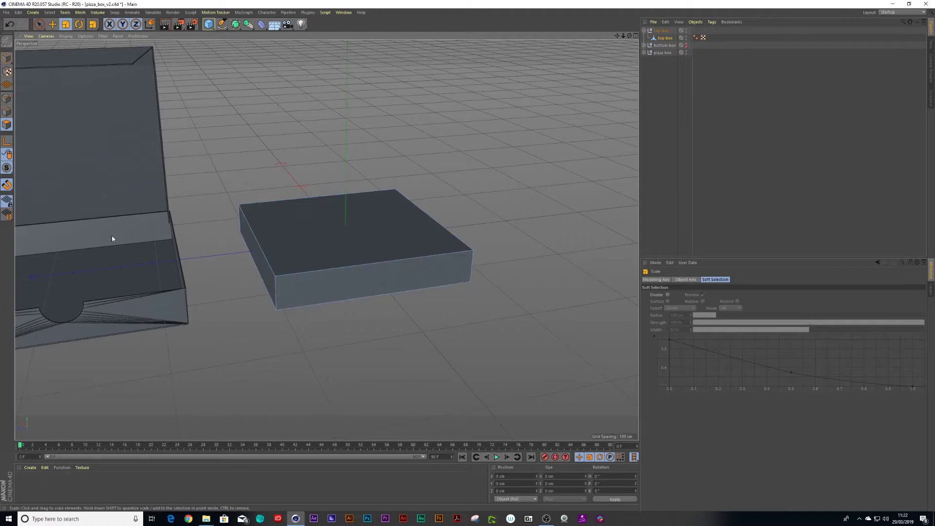
Try again to scale the lower front corner points of the top box inward along Z, and undo the scaling
alt+drag(293, 282, 275, 264)
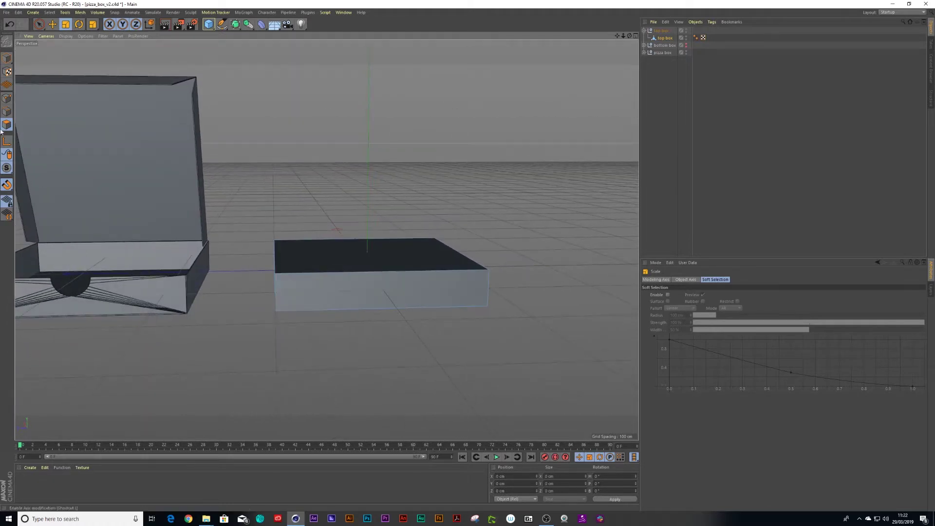
click(7, 99)
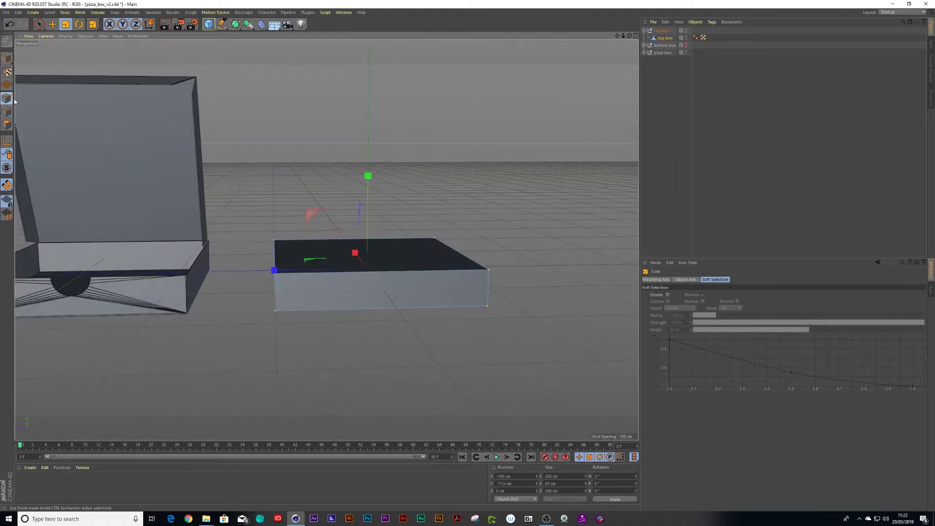
click(275, 310)
shift+click(487, 307)
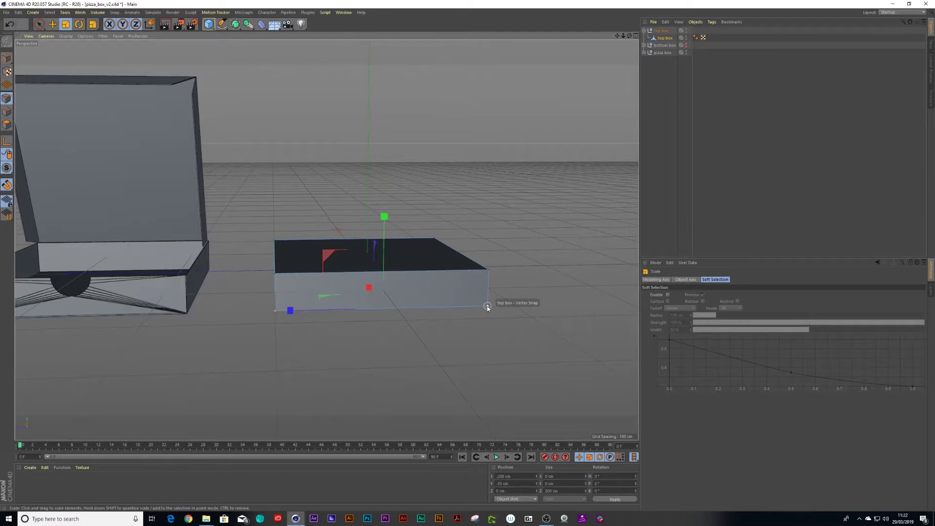
drag(290, 311, 300, 294)
key(ctrl+z)
Select only the front wall polygon of the top box and disconnect it from the neighbouring walls
key(space)
click(309, 334)
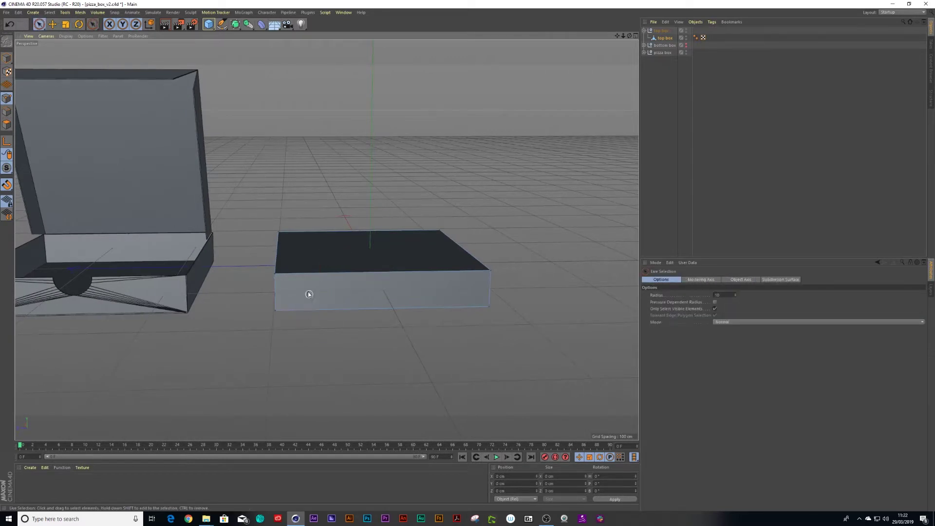
click(324, 292)
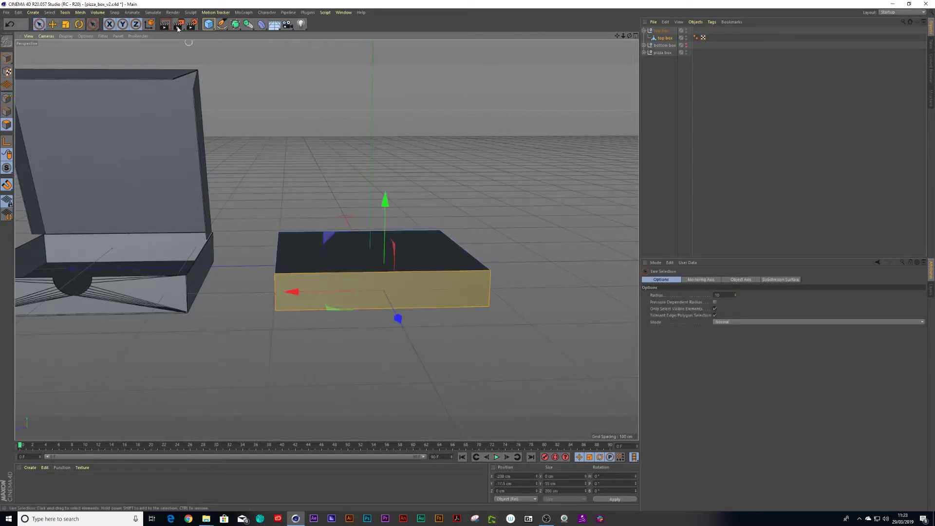
click(81, 12)
mouse_move(87, 30)
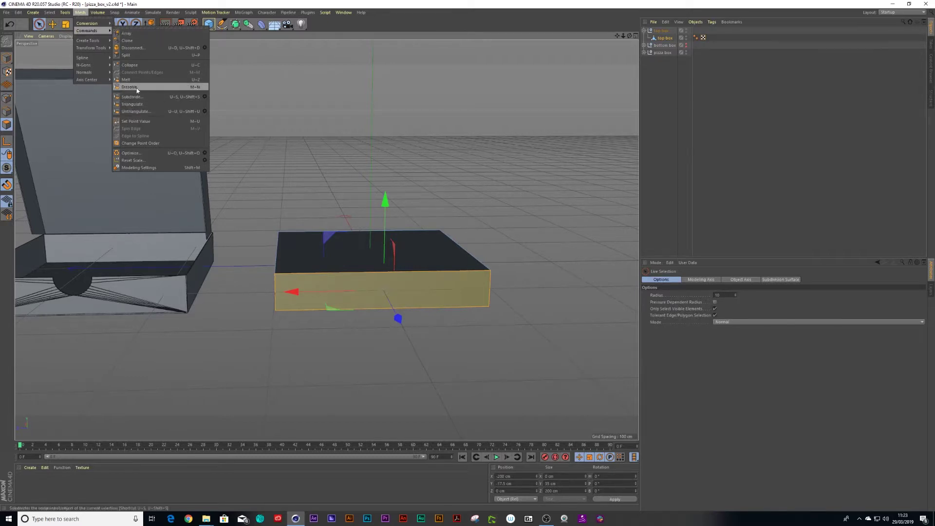
click(132, 49)
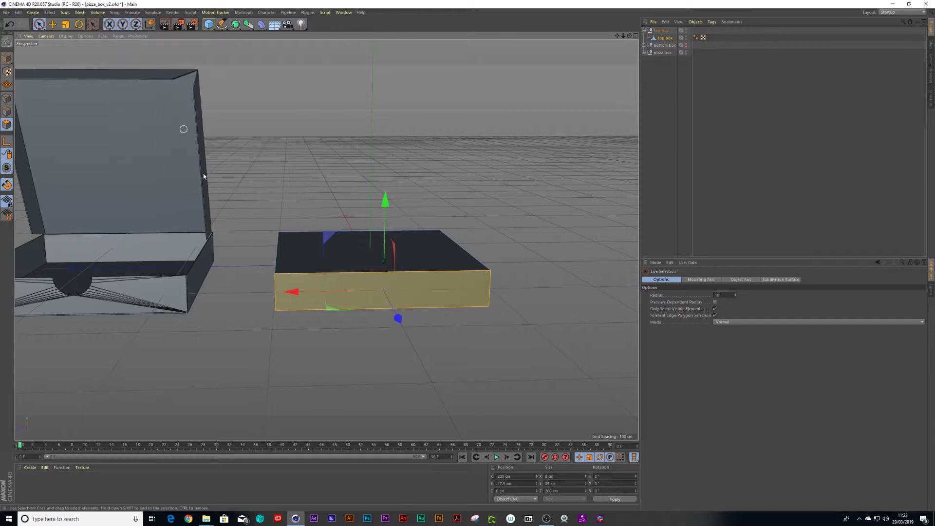
click(236, 317)
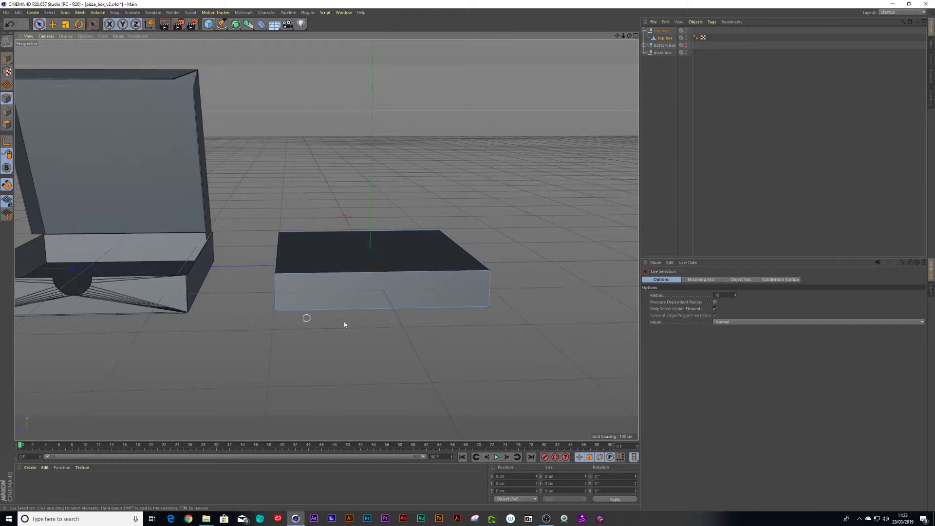
Taper the top box's front flap by scaling its two lower corner points closer together along Z
click(276, 311)
shift+click(489, 307)
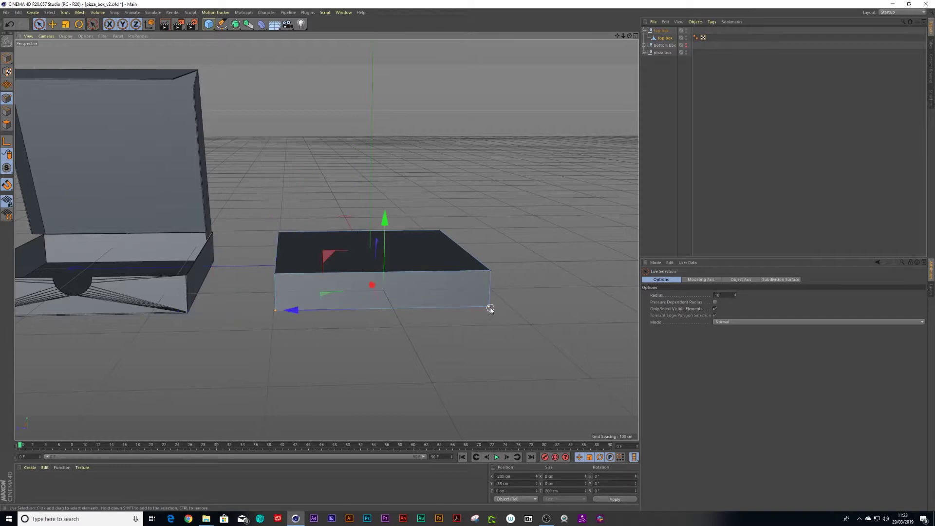
key(t)
drag(291, 311, 150, 279)
Taper the top box's side wall facing the open pizza box by scaling its two lower corner points closer together
click(142, 258)
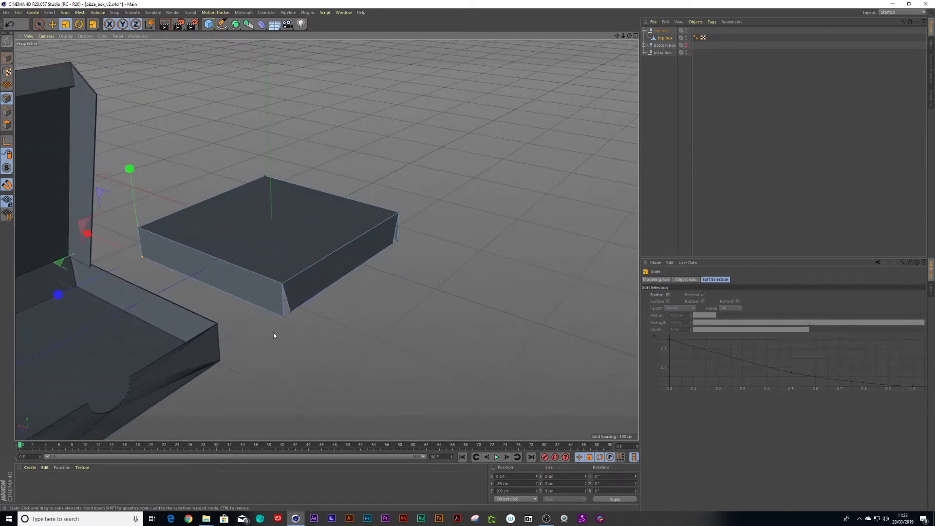
shift+click(283, 318)
click(287, 333)
key(space)
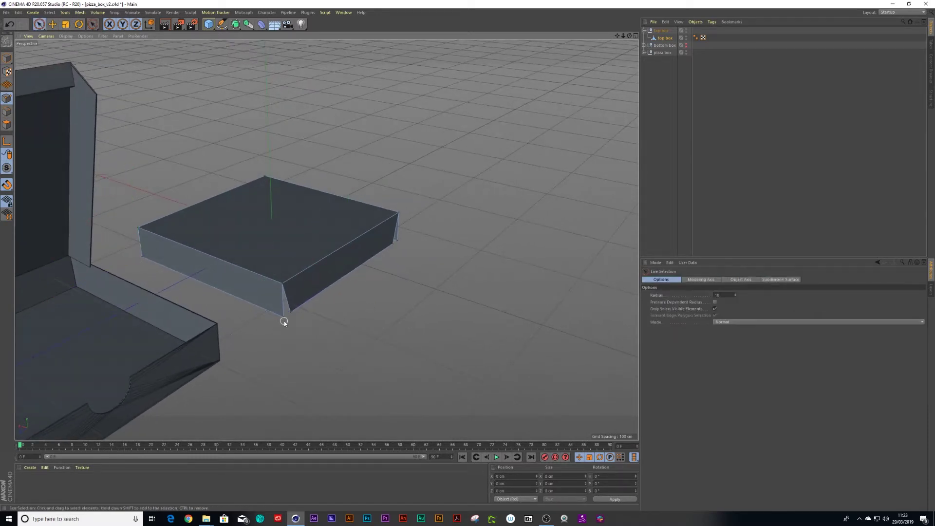
click(284, 319)
shift+click(141, 258)
key(t)
shift+drag(147, 260, 154, 262)
Taper the opposite side wall of the top box by scaling its two lower corner points inward along X
alt+drag(357, 248, 187, 243)
click(380, 291)
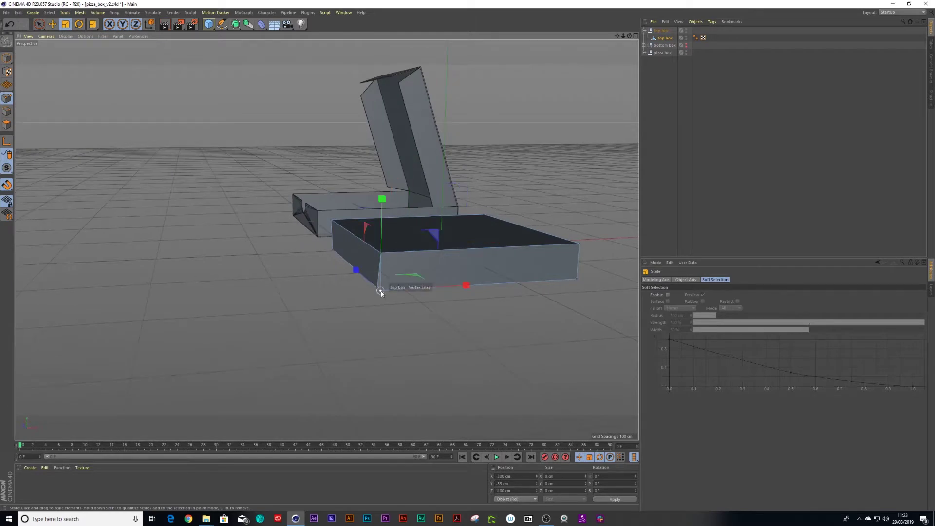
shift+click(576, 280)
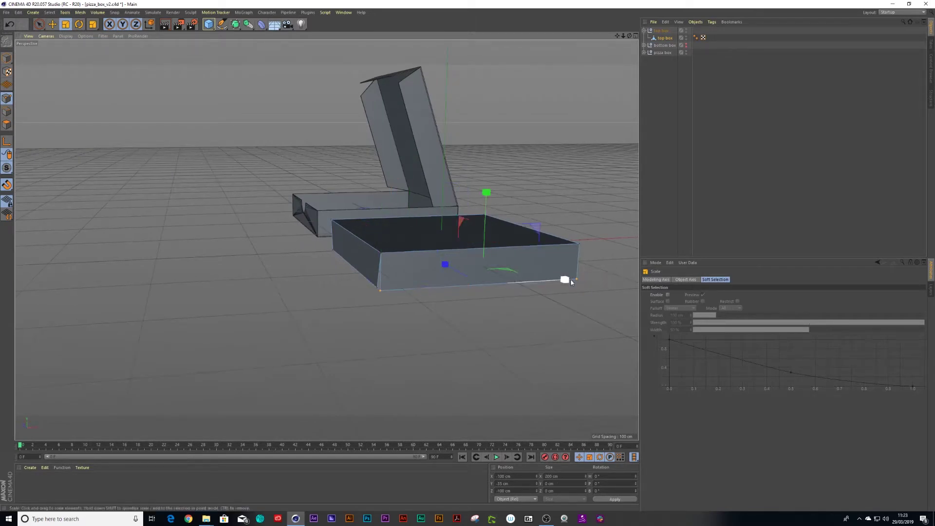
drag(565, 280, 554, 282)
click(438, 301)
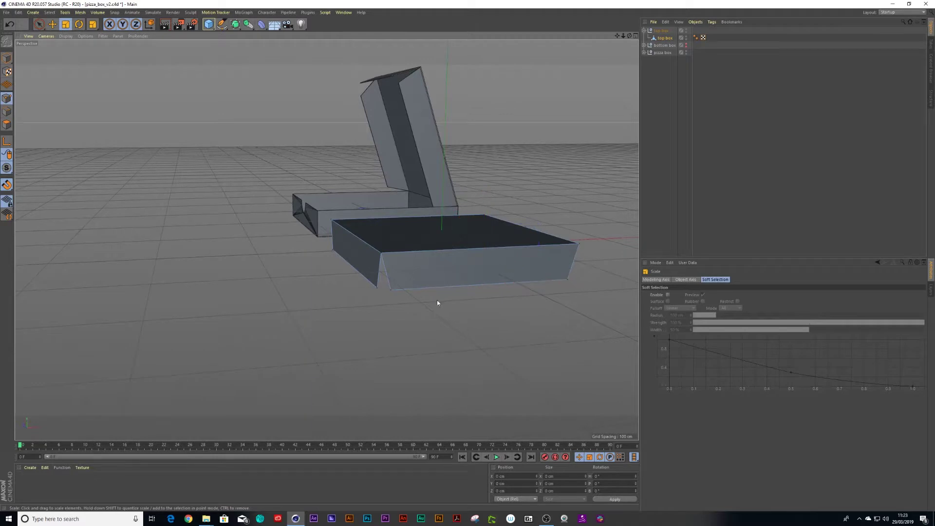
alt+drag(422, 290, 449, 294)
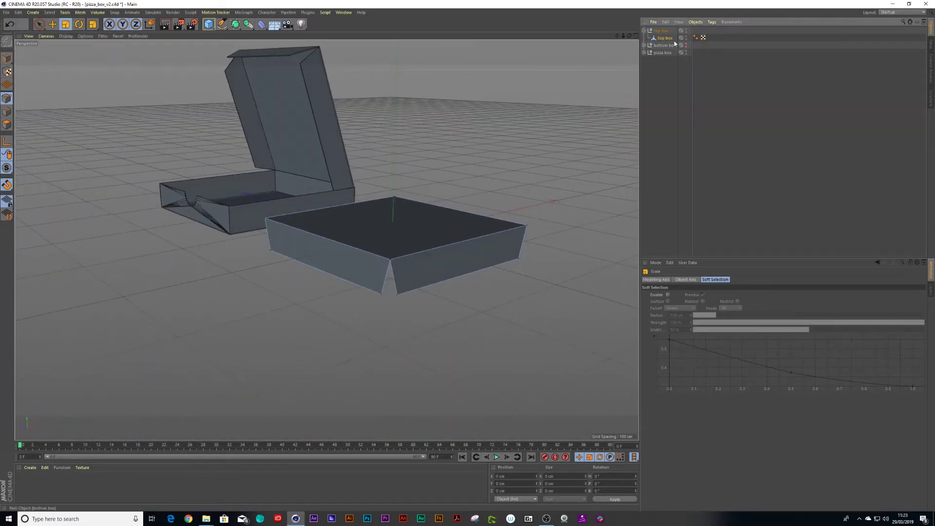
Collapse the top box group, show the bottom box again, and select the top box null
click(644, 30)
click(686, 38)
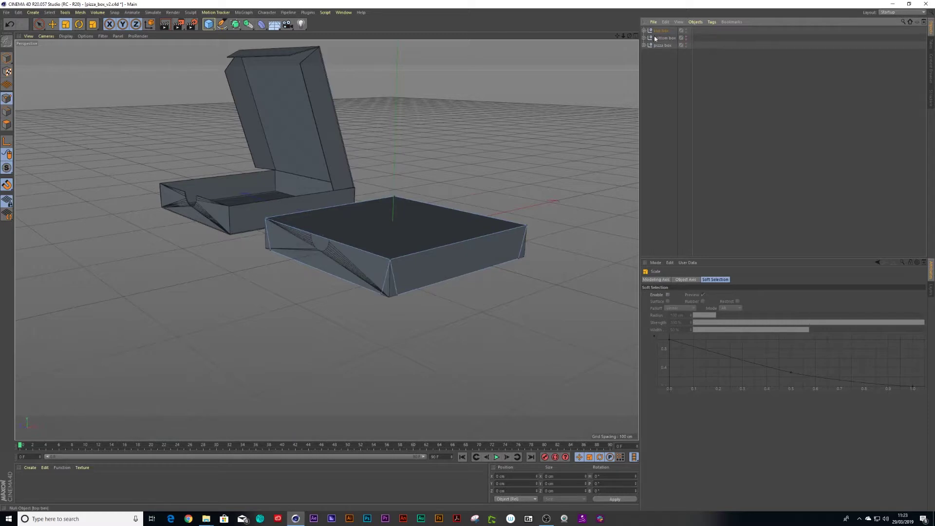
alt+drag(501, 223, 458, 225)
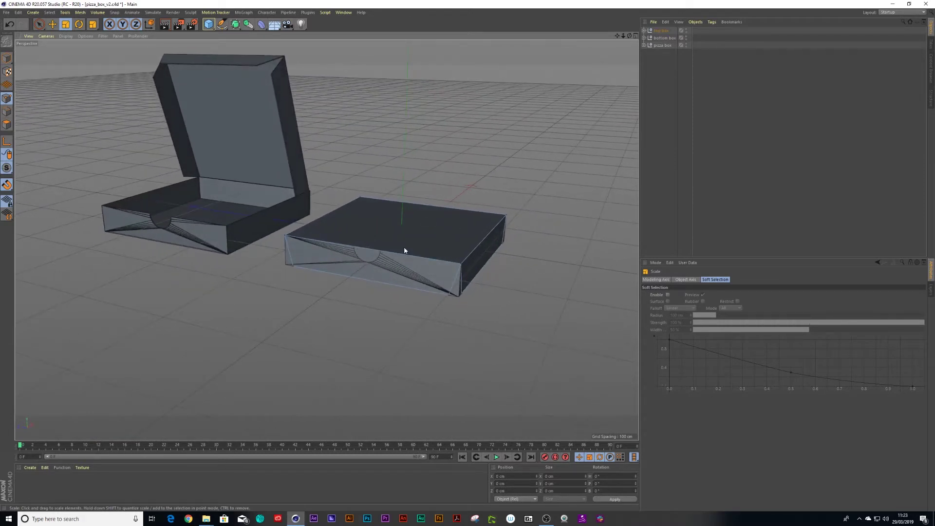
alt+drag(404, 248, 436, 262)
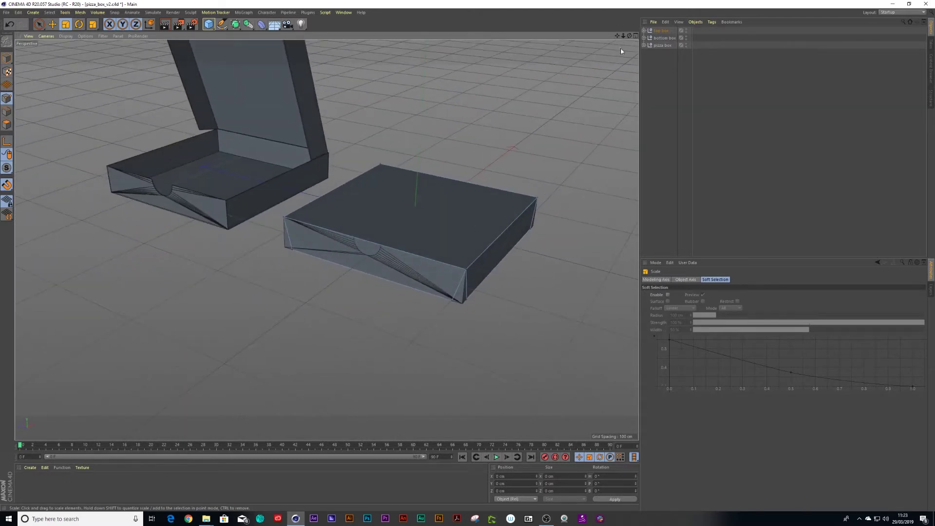
click(659, 31)
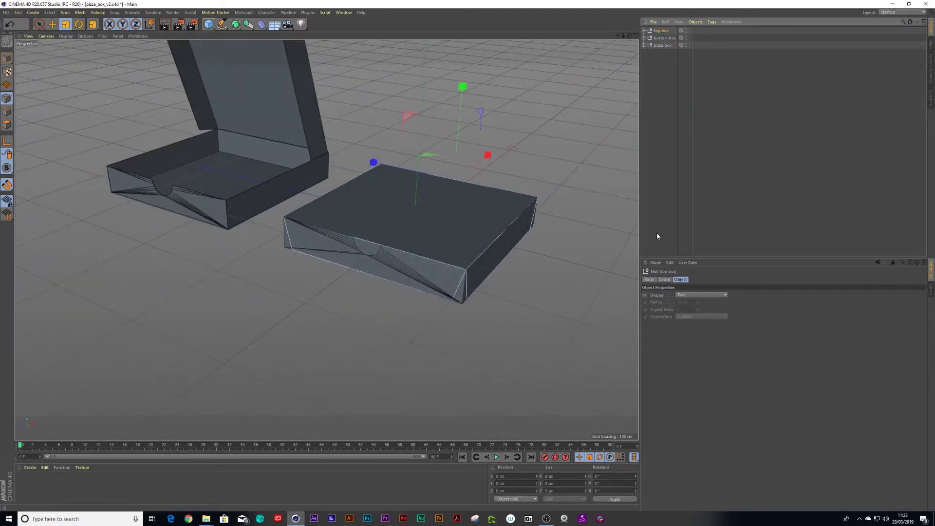
Shrink the top box null slightly by lowering its X, Y and Z scale factors equally
click(671, 280)
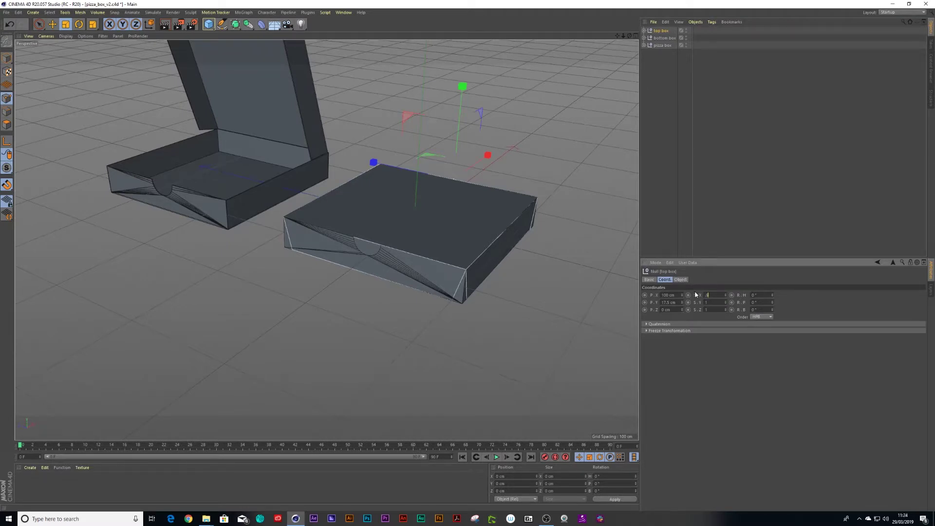
key(Return)
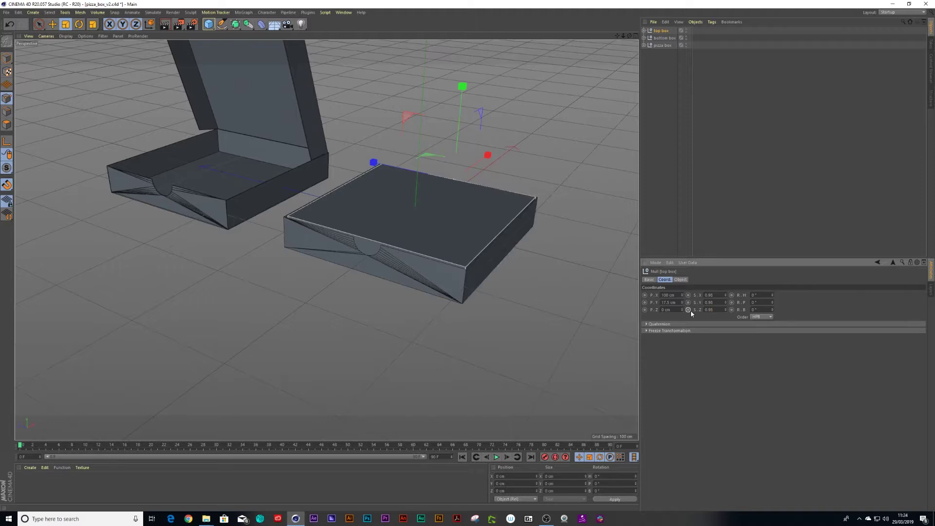
scroll(373, 222, up, 1)
mouse_move(388, 212)
alt+mouse_down()
mouse_move(236, 211)
mouse_move(459, 211)
mouse_move(371, 211)
alt+mouse_up()
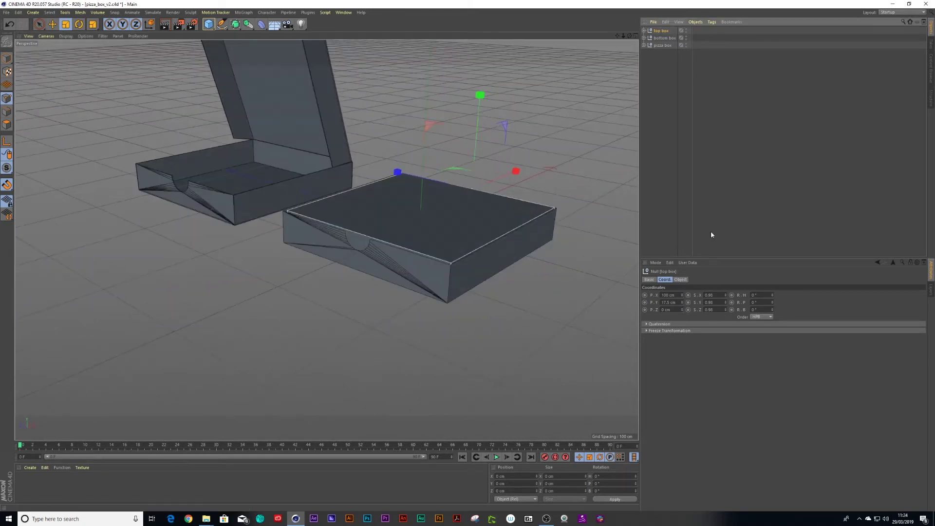
Swing the lid open by rotating the top box null about its hinge to a bank angle of about 50°
drag(772, 310, 772, 293)
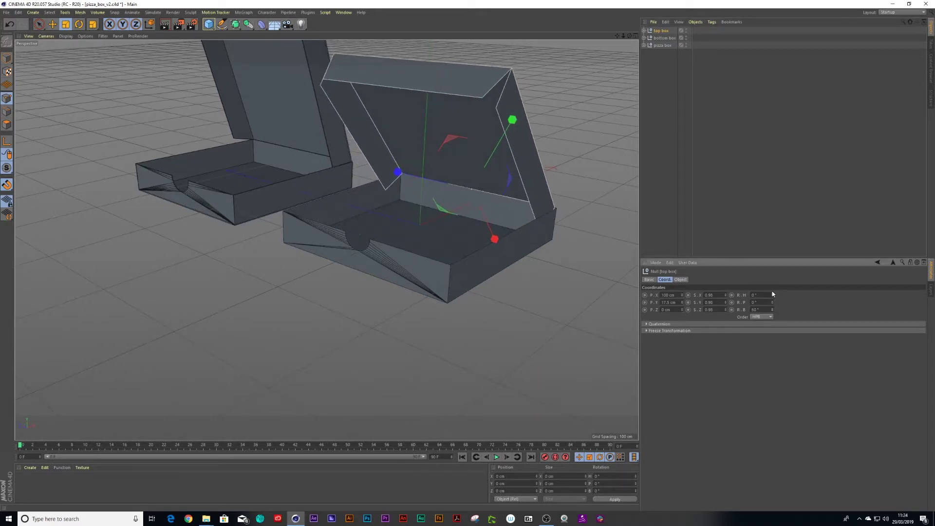
alt+middle_drag(401, 229, 372, 286)
alt+drag(392, 285, 429, 276)
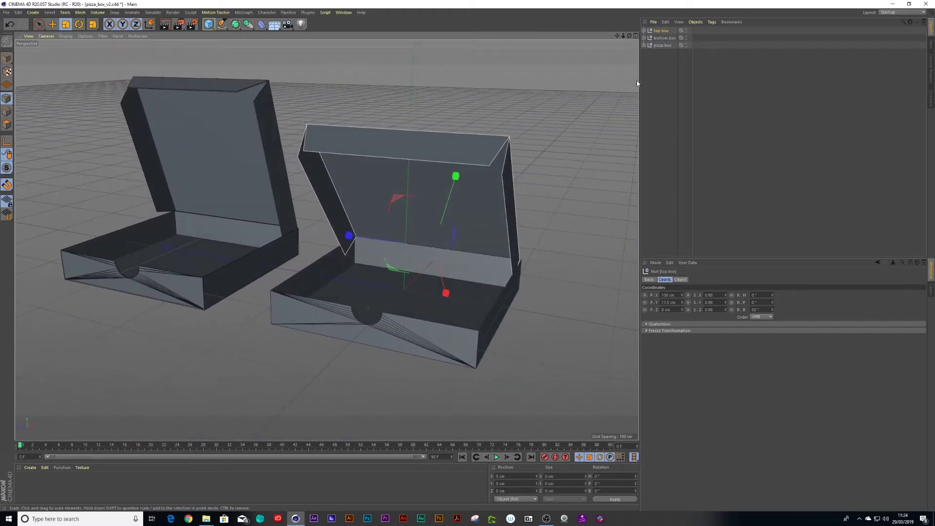
Expand the top box group and add a Cloth Surface as parent of its polygon object
click(644, 31)
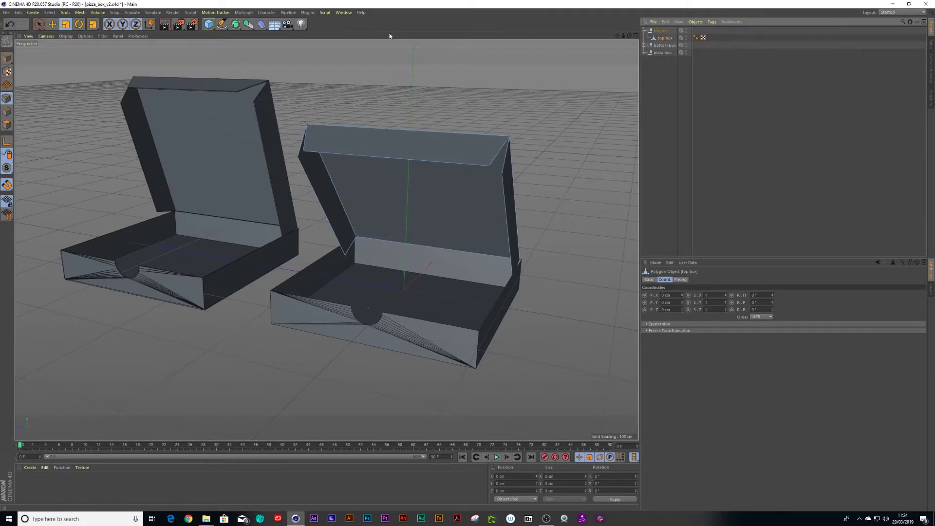
click(151, 14)
mouse_move(161, 23)
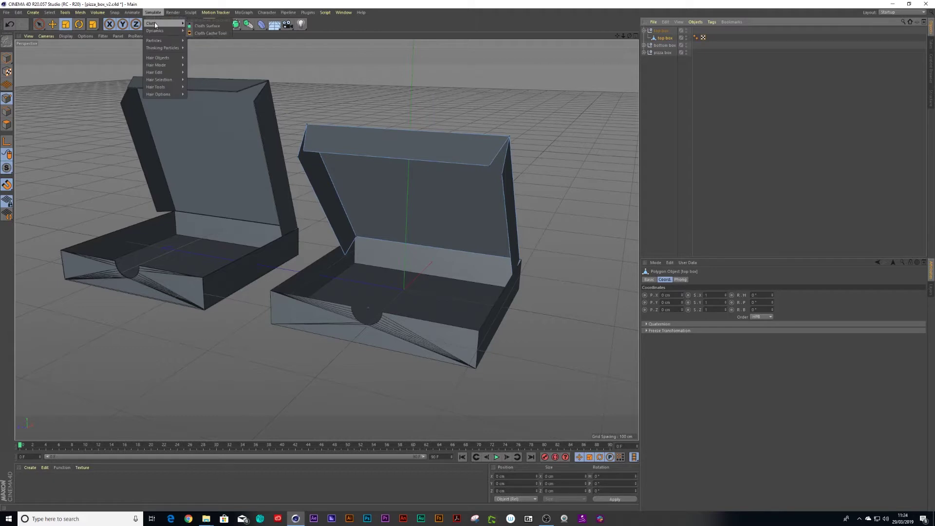
click(205, 27)
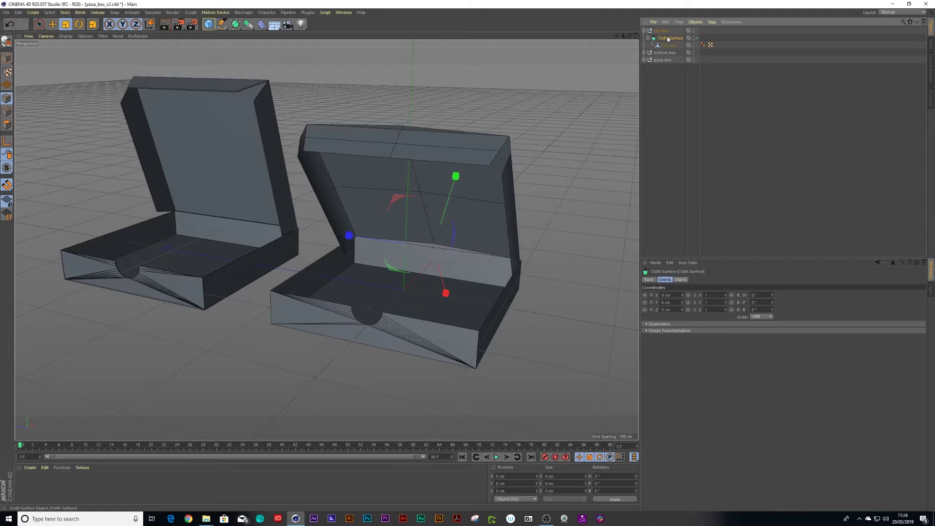
Set the top box's Cloth Surface to 0 subdivisions and 1 cm thickness, with Bulging enabled
click(679, 280)
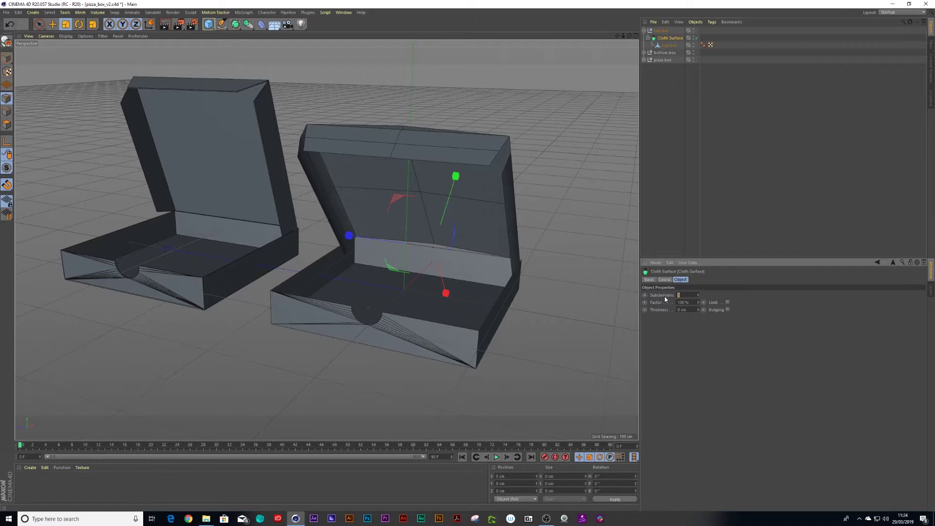
text(0)
key(Return)
double_click(685, 310)
text(1)
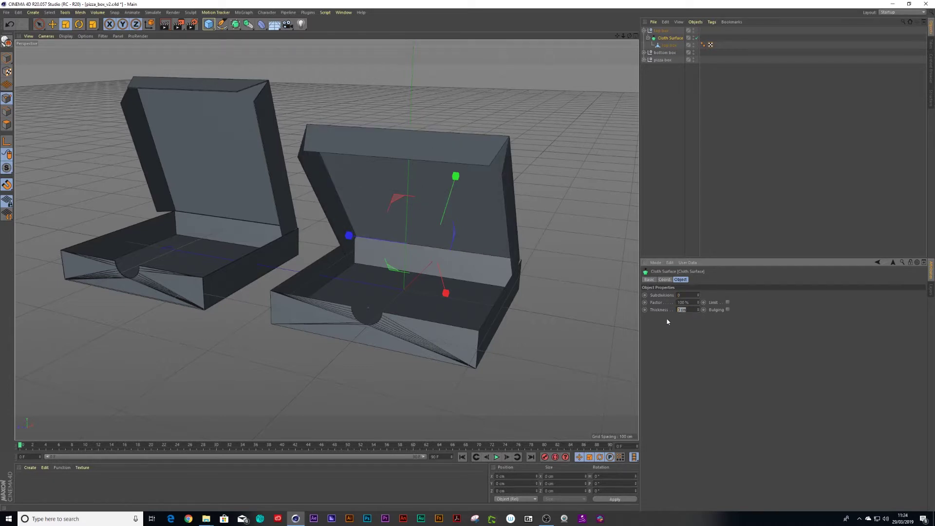
key(Return)
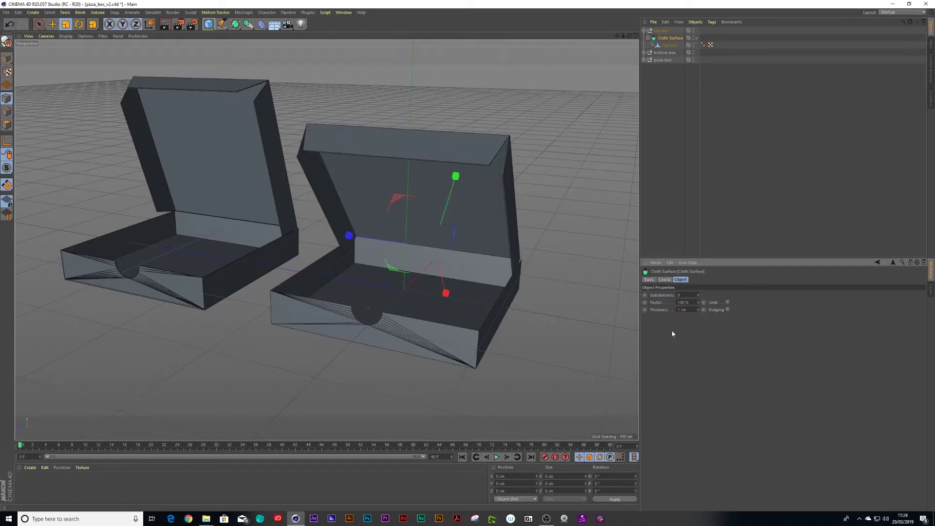
click(728, 309)
scroll(488, 177, up, 2)
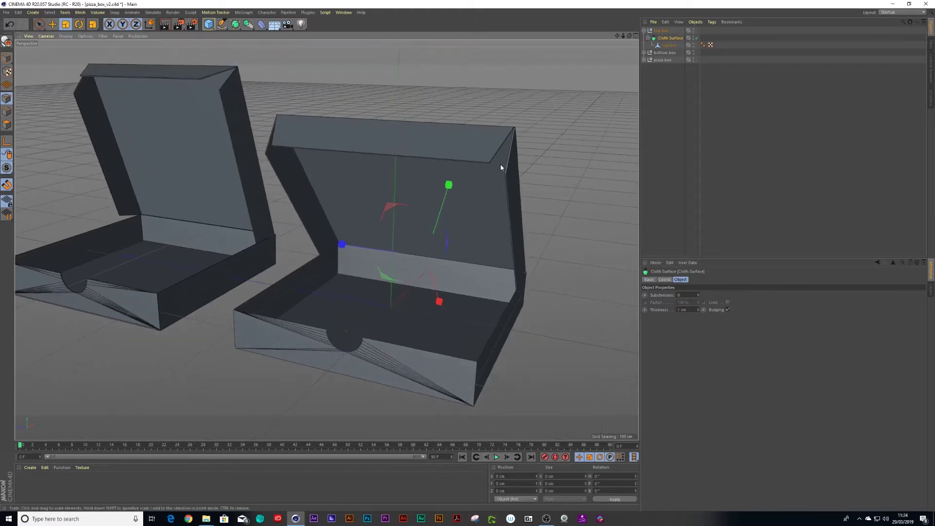
mouse_move(492, 161)
alt+mouse_down()
mouse_move(432, 151)
mouse_move(488, 169)
mouse_move(520, 166)
alt+mouse_up()
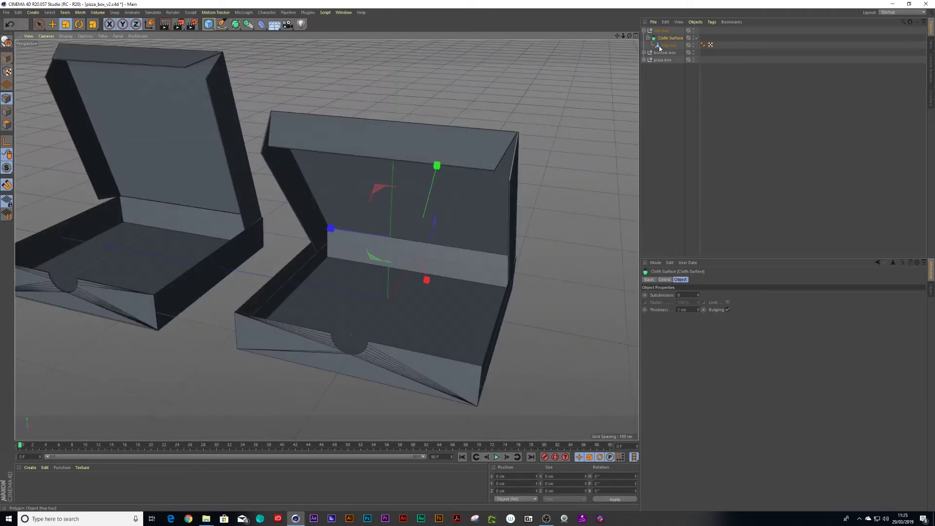
Expand the bottom box group and add a Cloth Surface as parent of its Boole
click(643, 52)
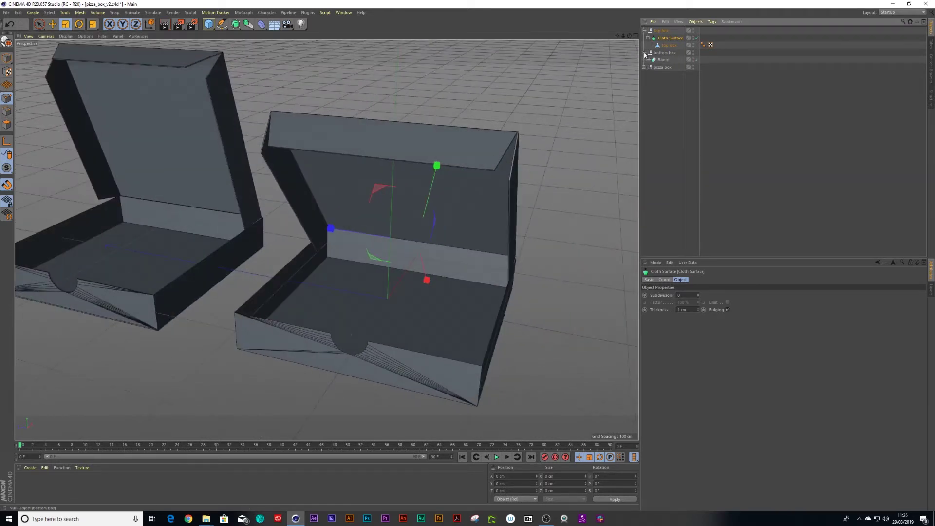
click(663, 60)
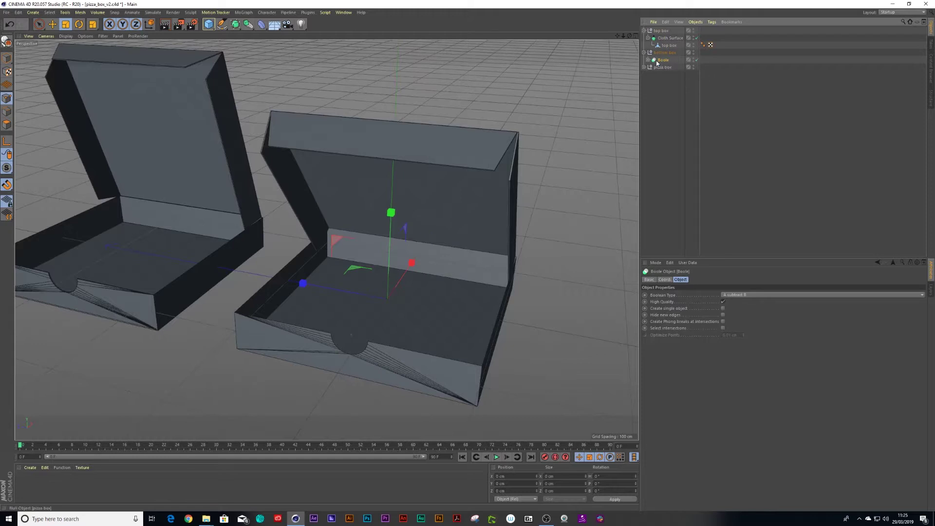
click(173, 12)
mouse_move(153, 12)
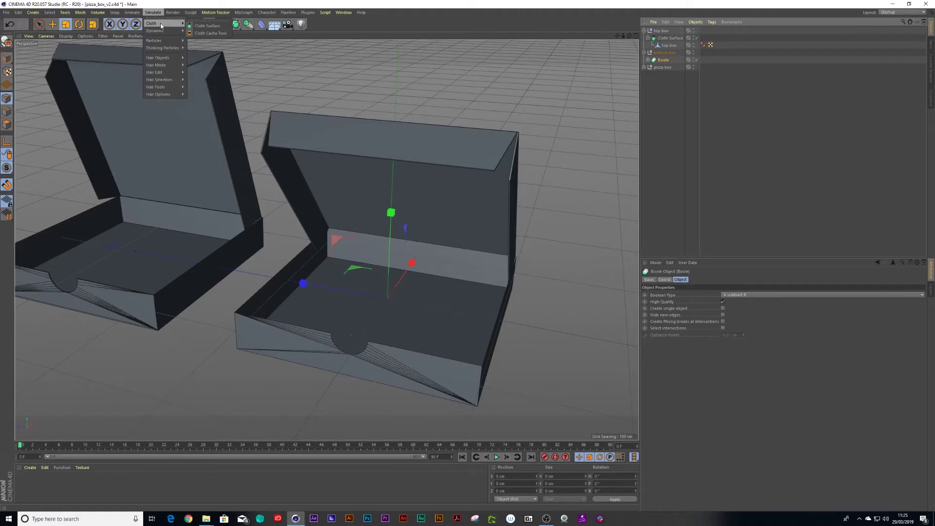
alt+click(207, 26)
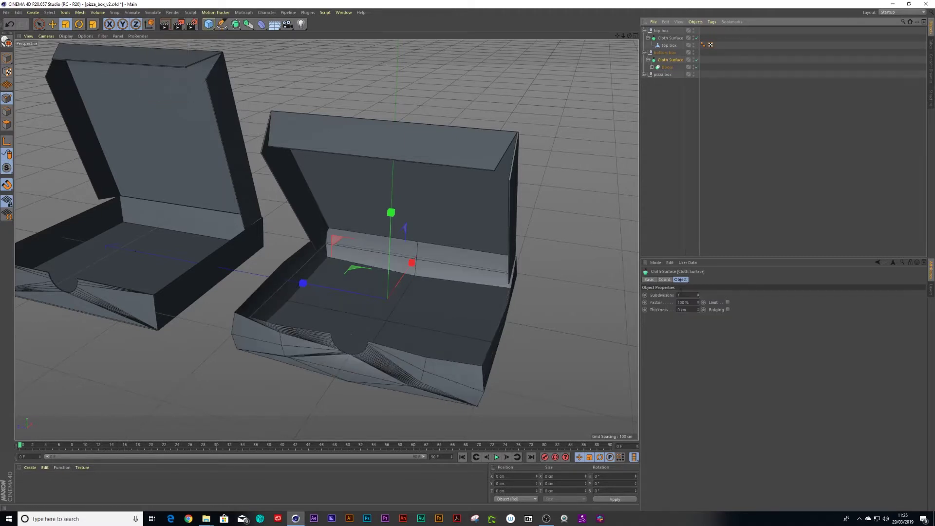
Set the bottom box's Cloth Surface to 0 subdivisions and 1 cm thickness
drag(682, 294, 676, 314)
text(0)
key(Return)
text(1)
key(Return)
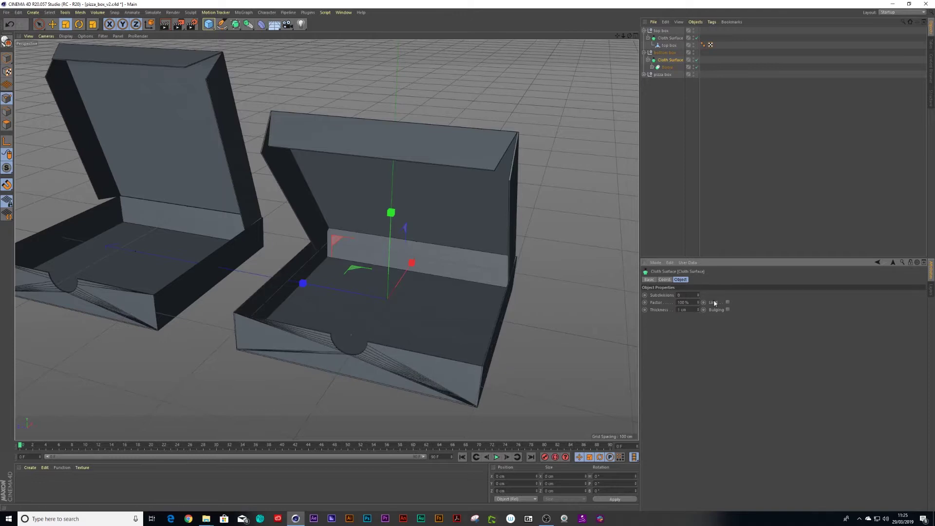
click(727, 310)
alt+drag(548, 327, 440, 301)
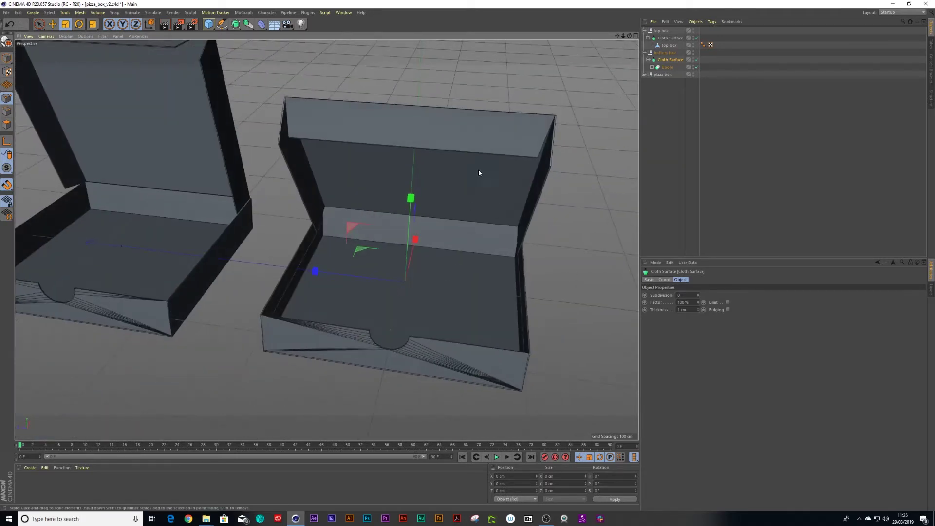
Examine the wall thickness and edges of the lid and base up close, including in a test render
scroll(479, 173, up, 8)
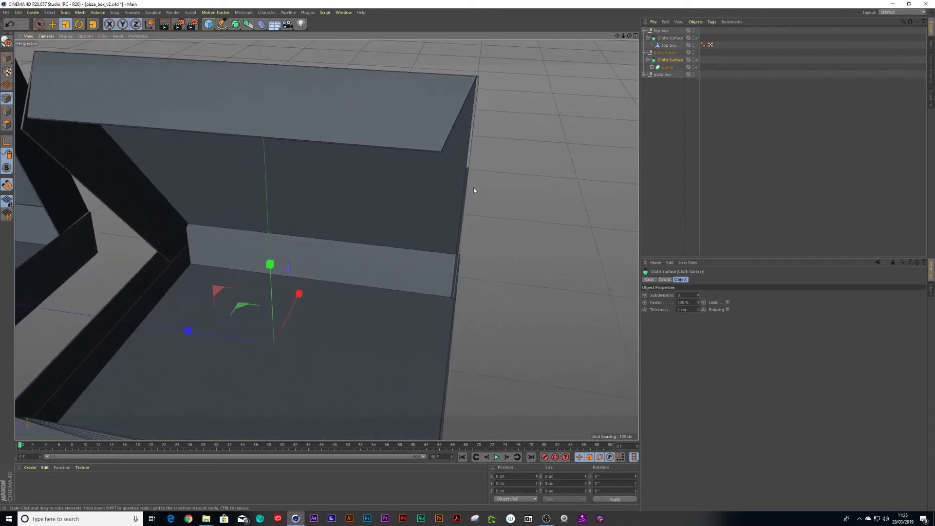
alt+drag(474, 188, 403, 188)
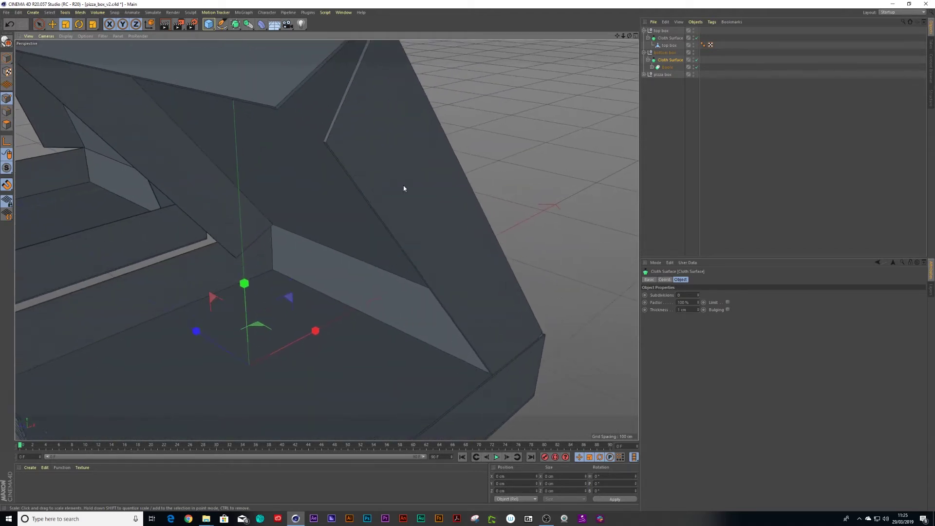
click(166, 26)
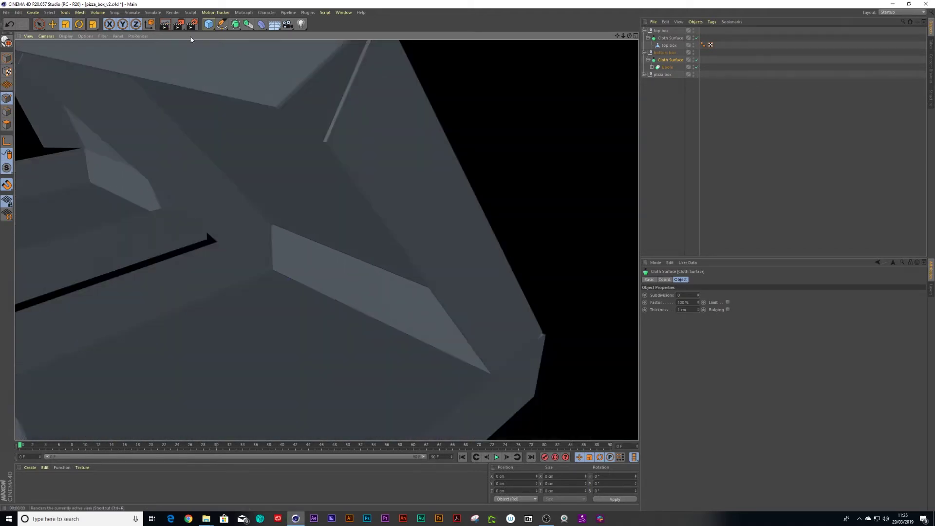
click(512, 90)
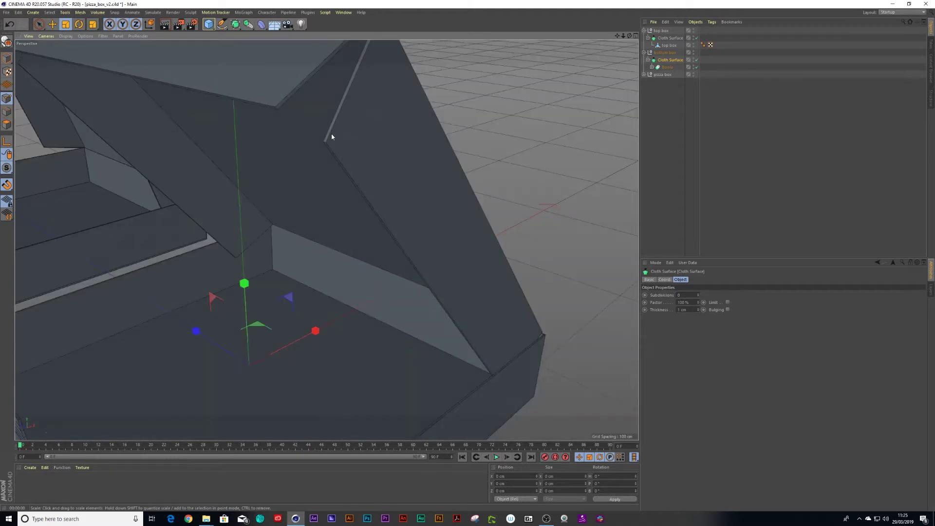
scroll(338, 127, up, 3)
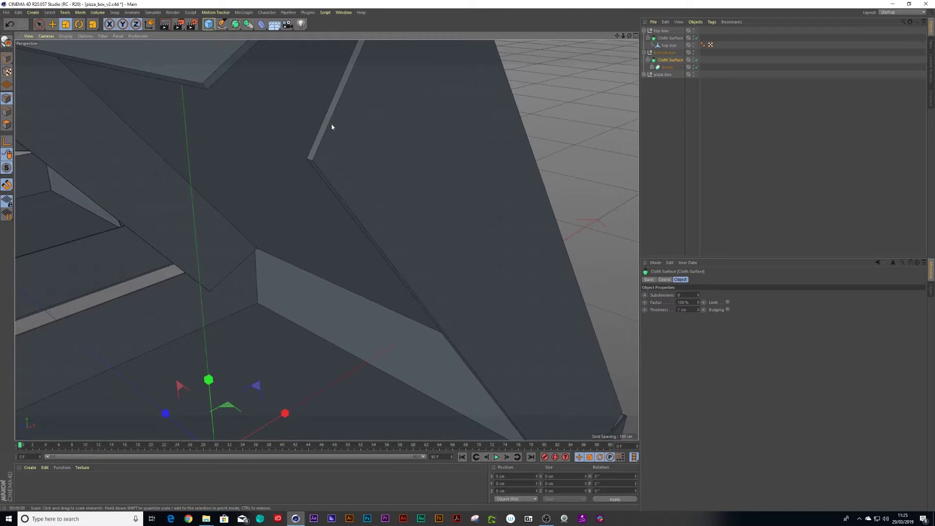
scroll(327, 139, down, 10)
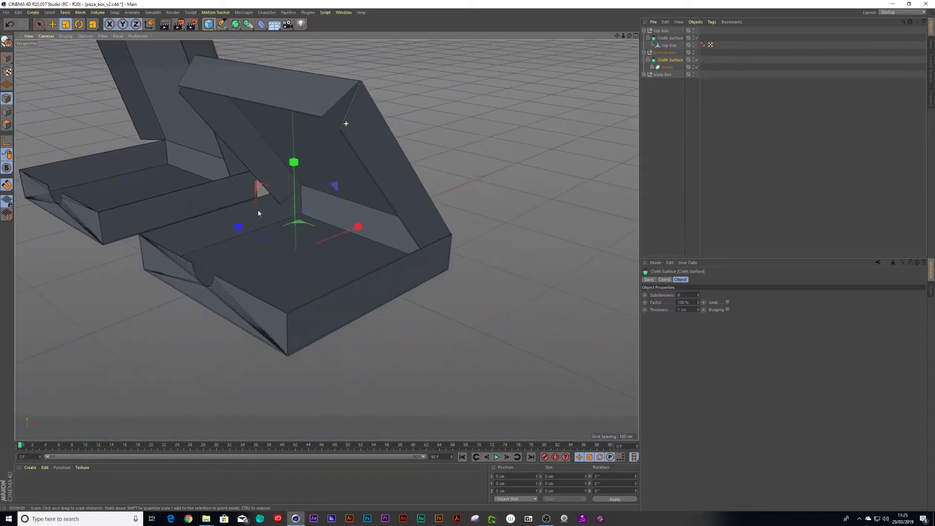
alt+drag(286, 189, 322, 190)
alt+right_drag(323, 190, 314, 198)
alt+middle_drag(314, 197, 315, 217)
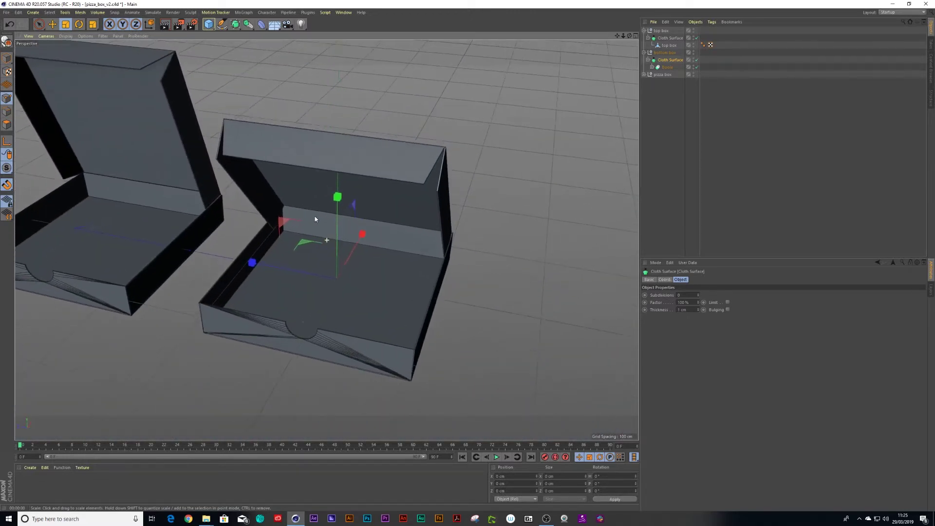
alt+right_drag(313, 222, 319, 222)
alt+drag(319, 222, 322, 225)
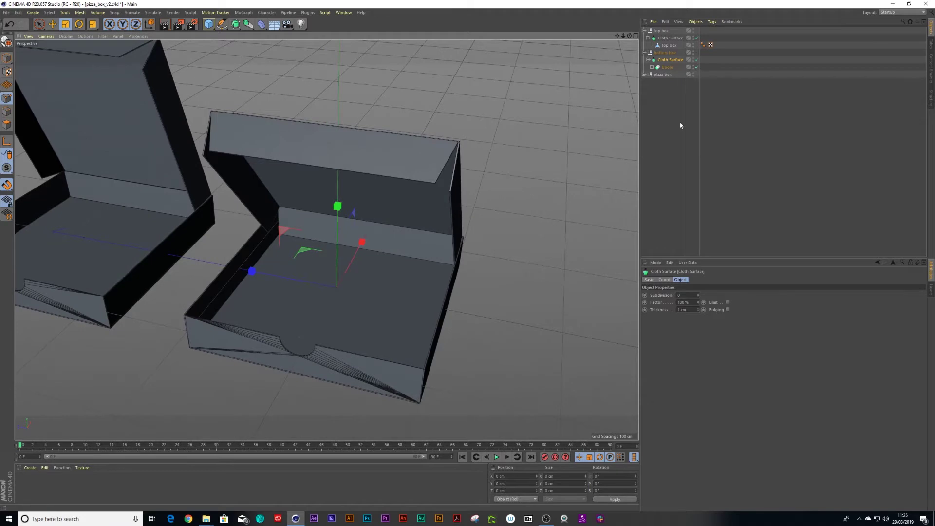
Create a Bevel deformer and place it inside the top box group above the Cloth Surface
click(670, 38)
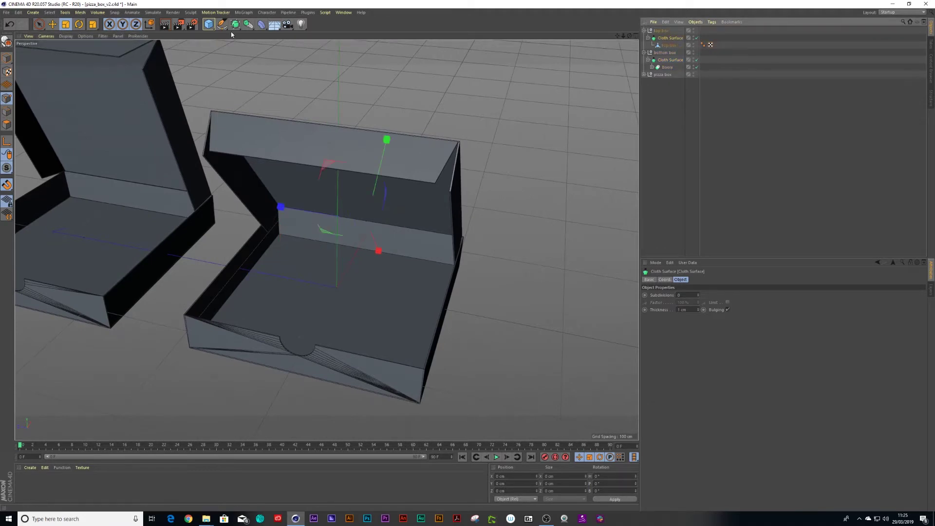
click(249, 25)
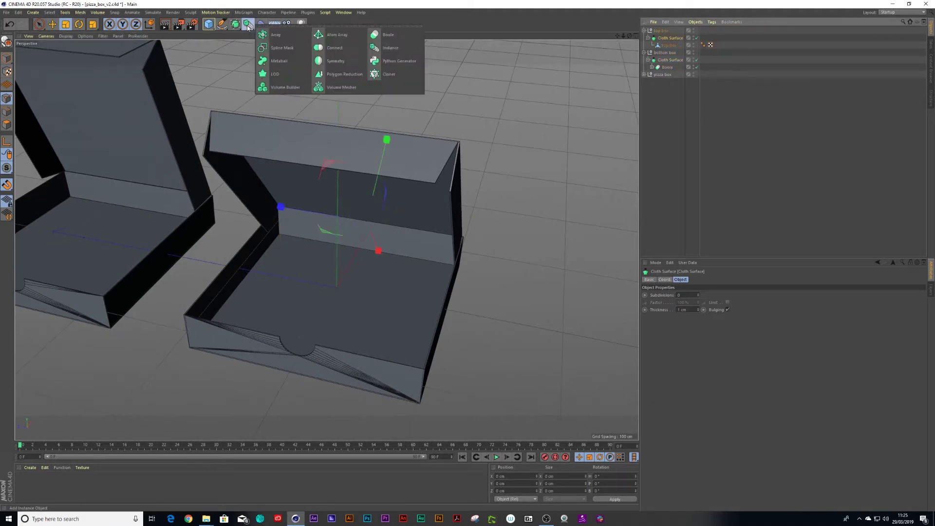
click(261, 25)
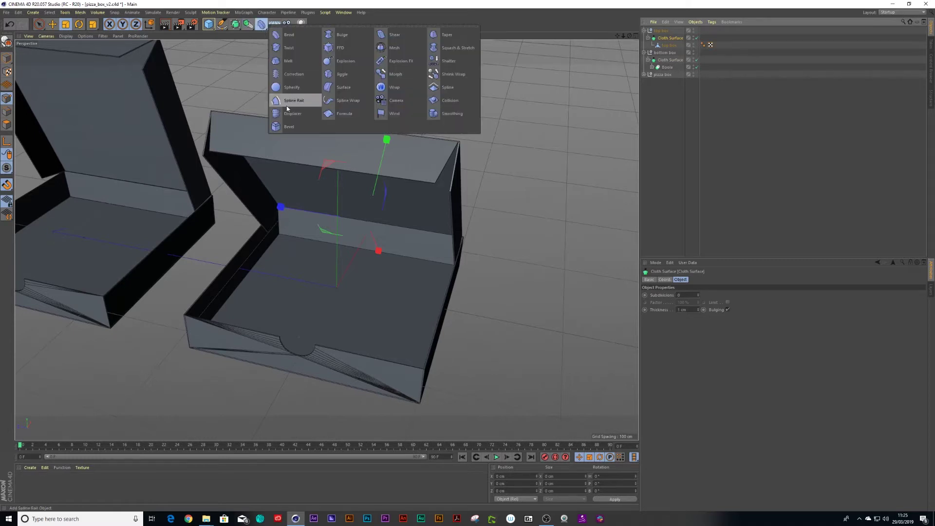
click(289, 127)
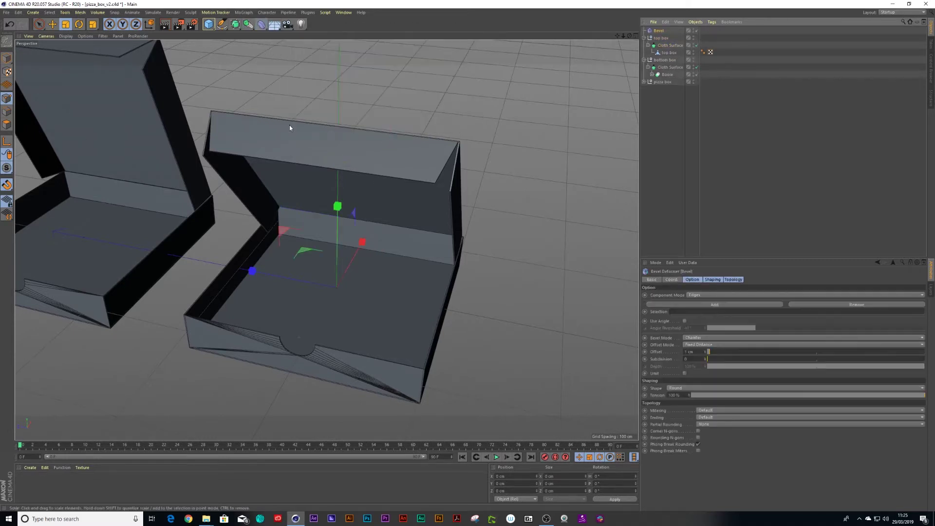
drag(658, 30, 662, 39)
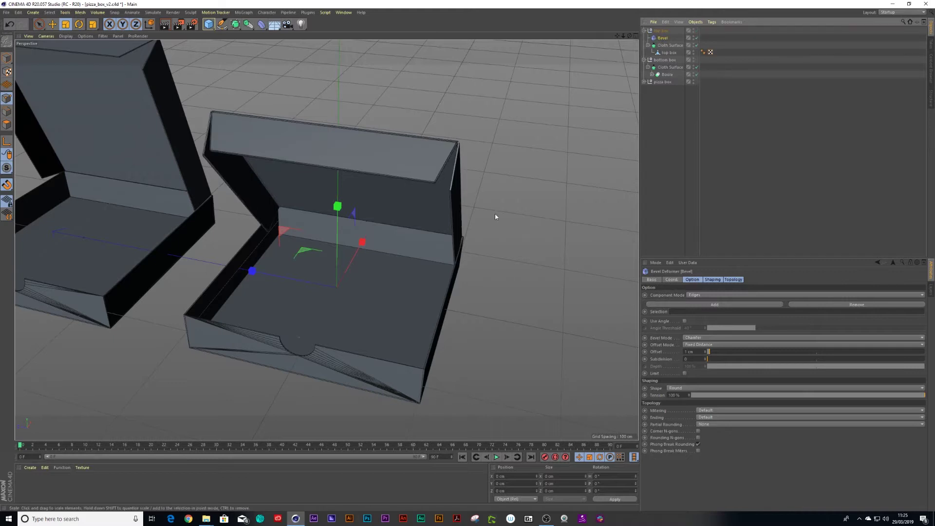
Enable Corner N-gons, Rounding N-gons and Phong Break Miters on the Bevel deformer and check the lid's front corner
click(699, 430)
click(698, 450)
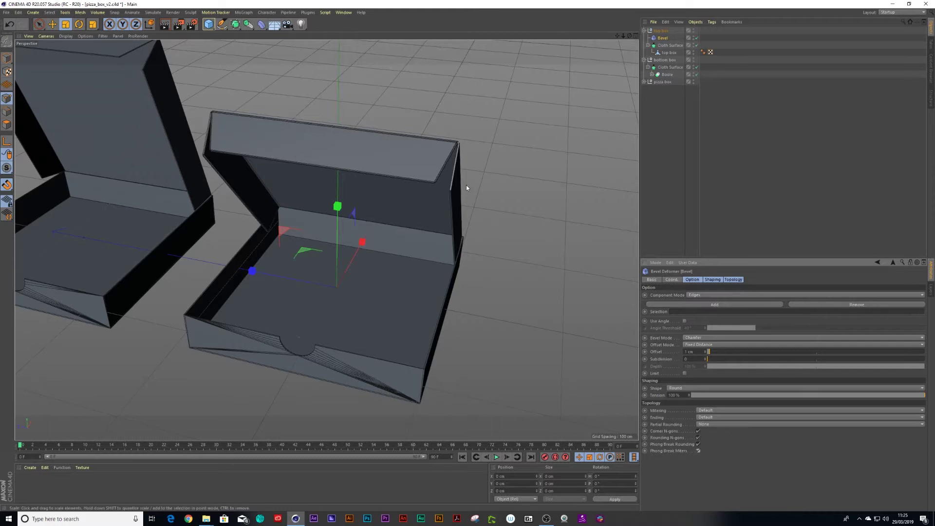
scroll(466, 185, up, 10)
alt+drag(417, 179, 485, 166)
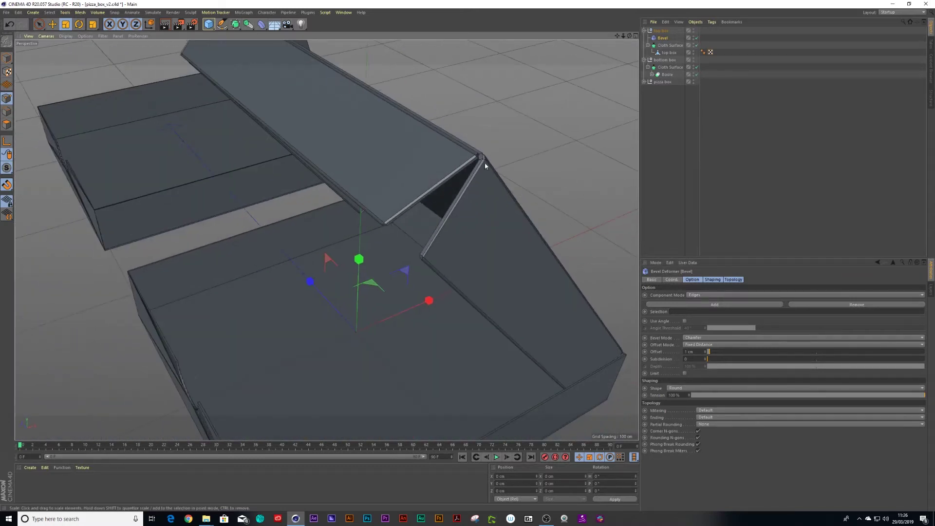
alt+right_drag(478, 168, 506, 154)
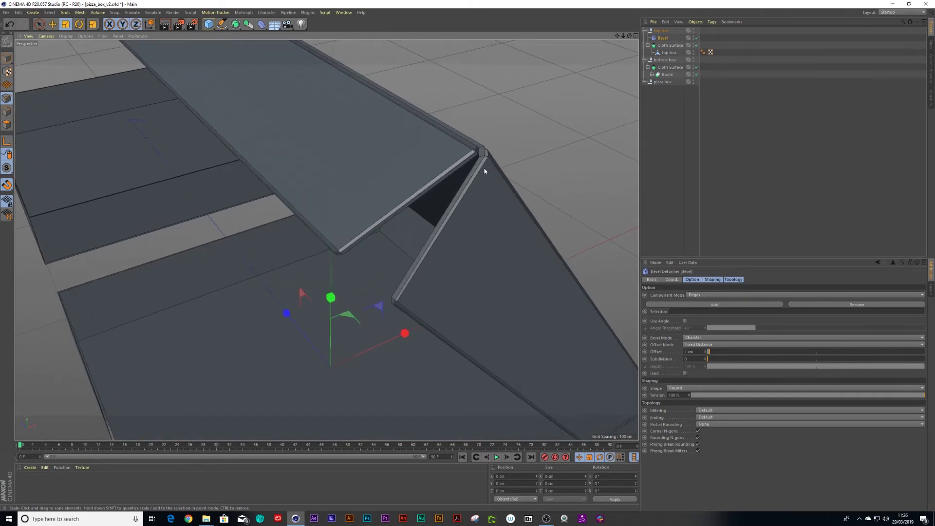
Optimize all polygons of the top box mesh with its Bevel and Cloth Surface temporarily disabled, and check the lid's front corner
click(669, 53)
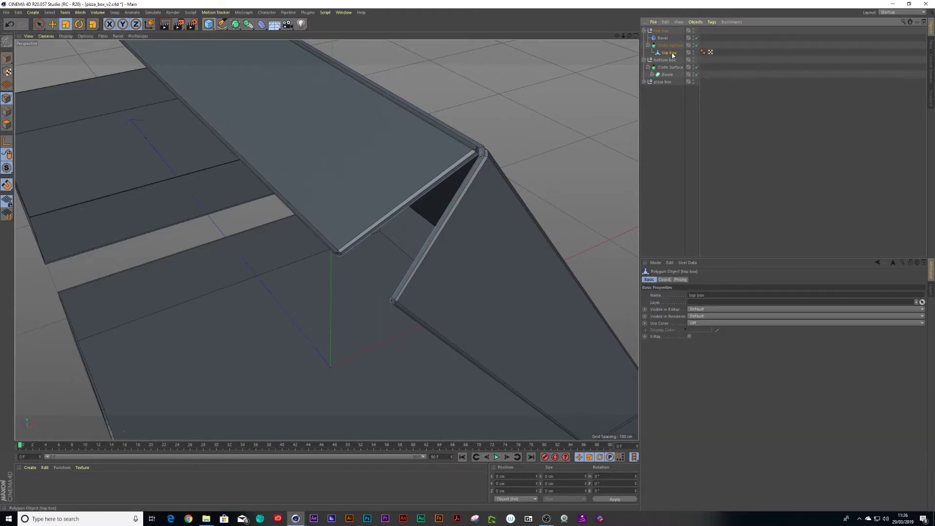
drag(697, 44, 696, 38)
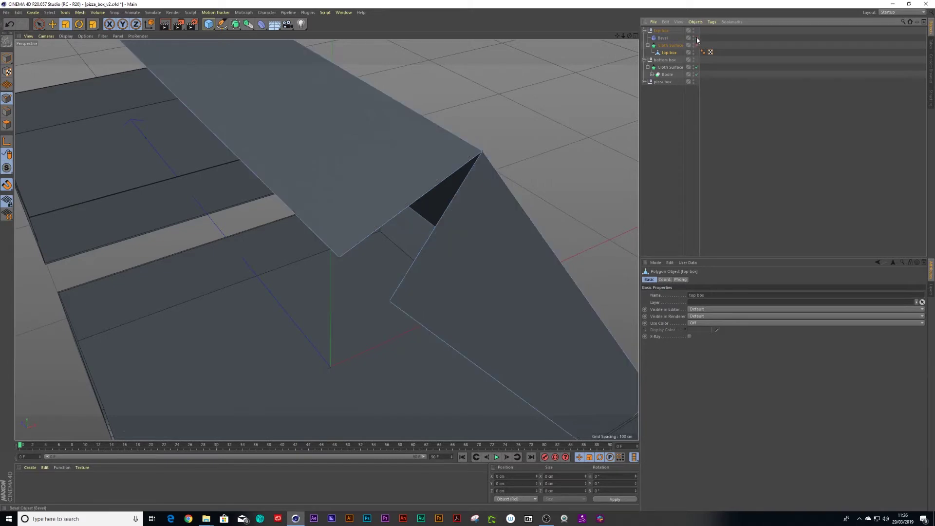
key(ctrl+a)
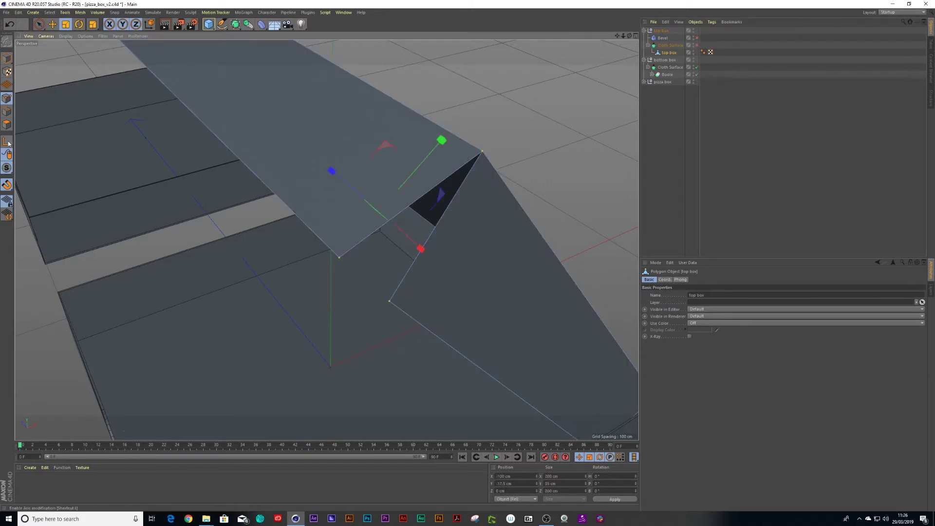
click(7, 124)
key(ctrl+a)
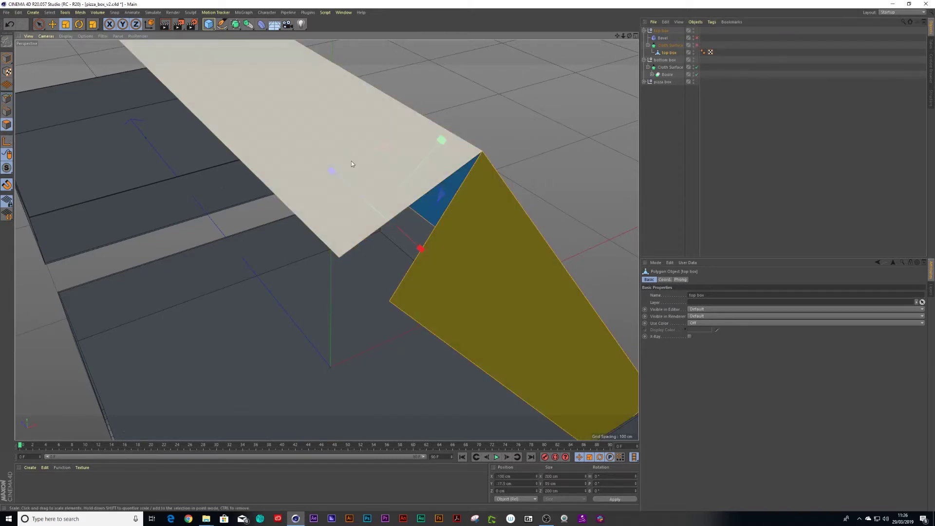
right_click(352, 163)
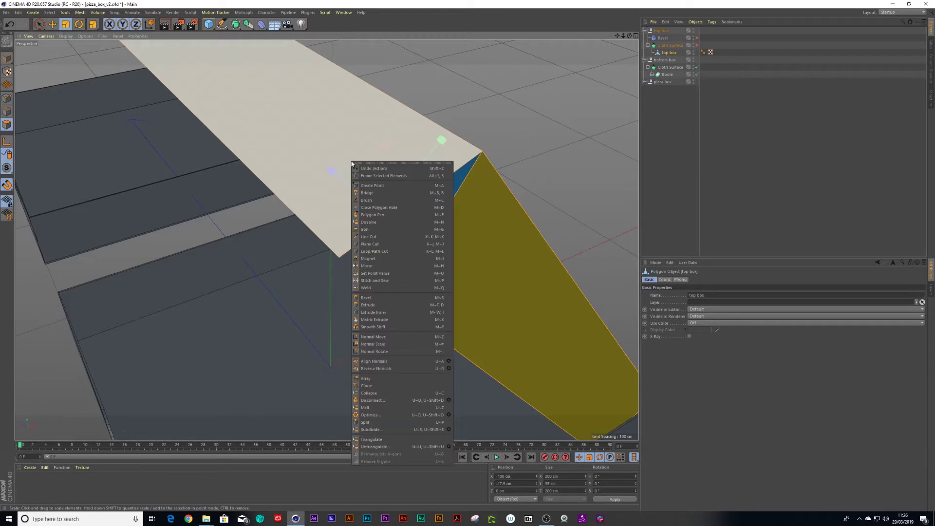
click(377, 410)
drag(697, 45, 698, 38)
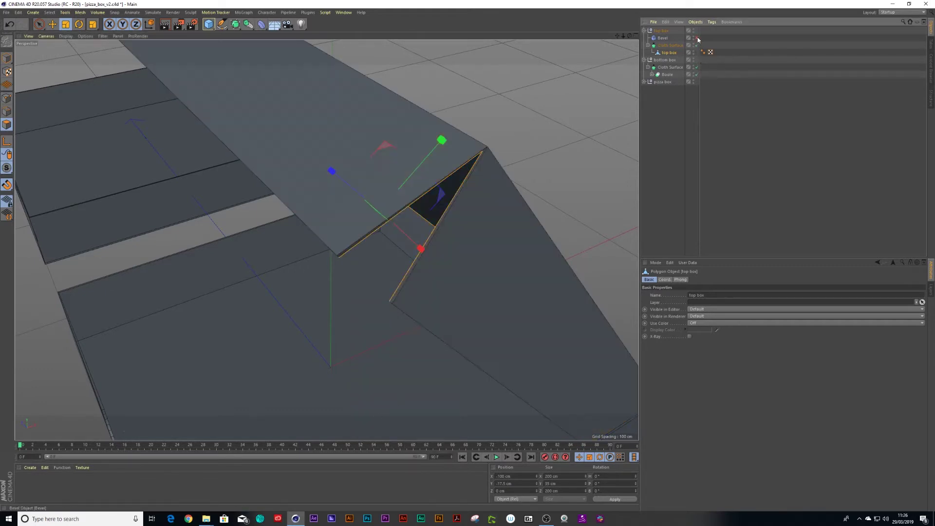
scroll(484, 146, up, 3)
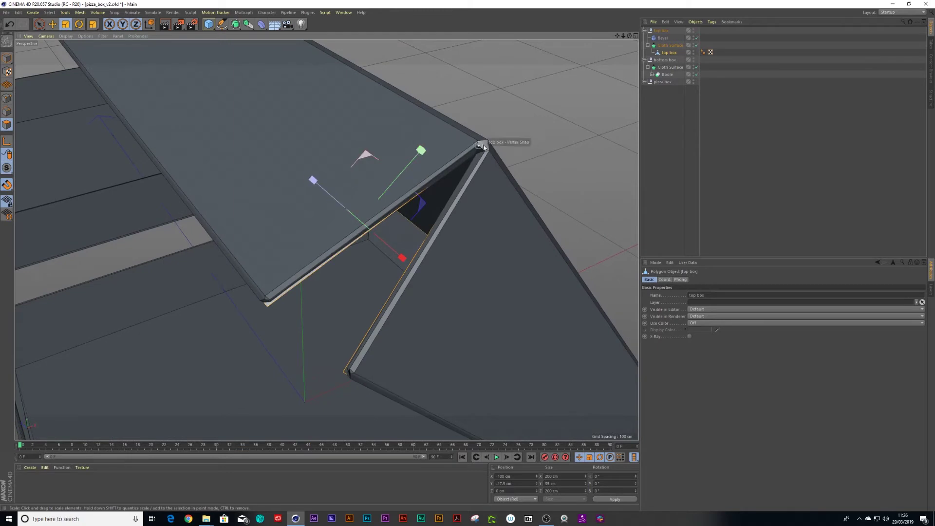
scroll(487, 146, down, 2)
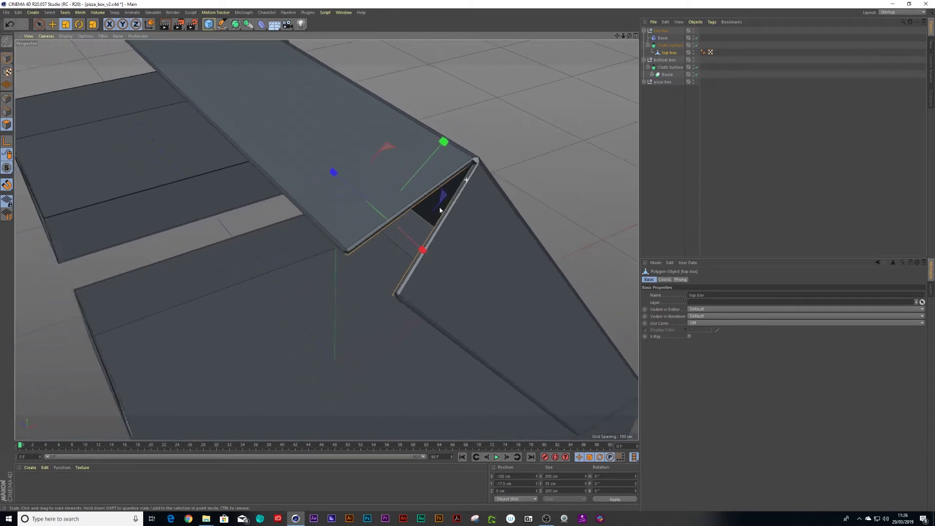
scroll(417, 299, down, 8)
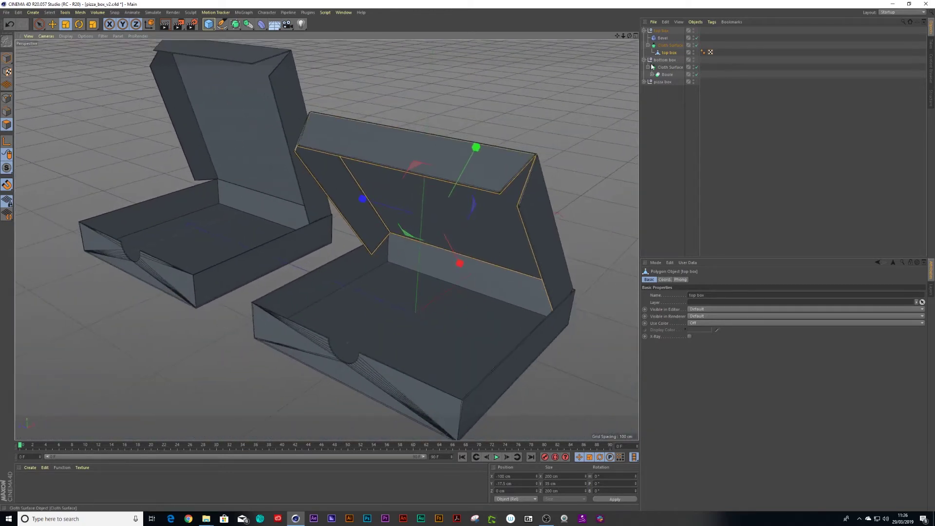
Set the lid's Bevel deformer to 3 subdivisions
click(663, 37)
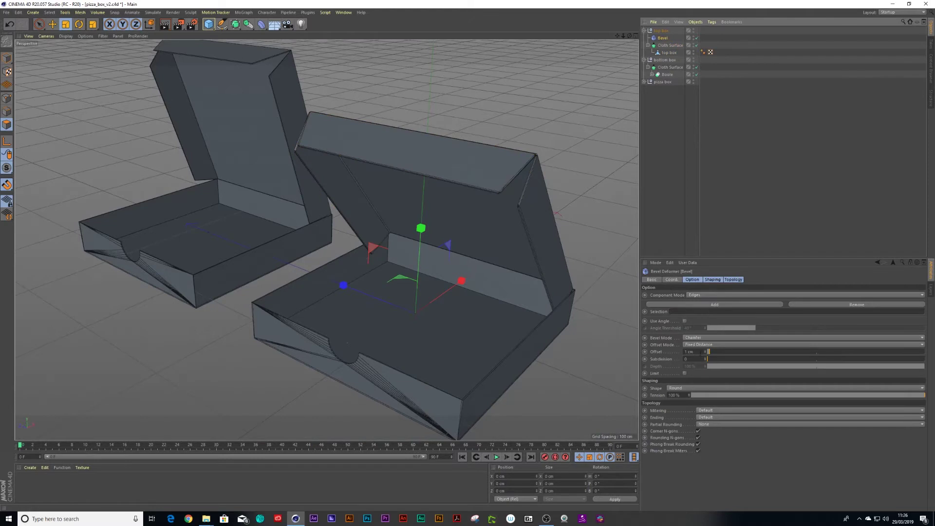
scroll(584, 291, up, 5)
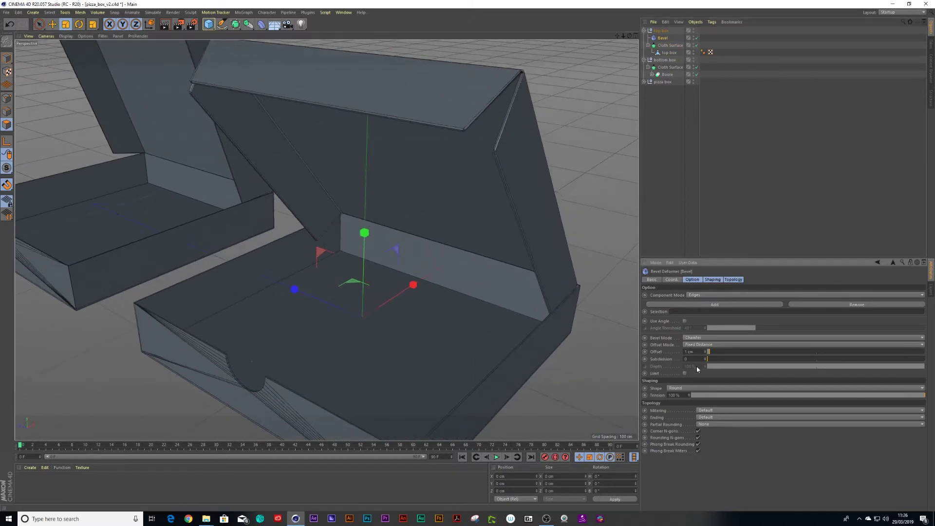
text(3)
key(Return)
scroll(512, 143, up, 5)
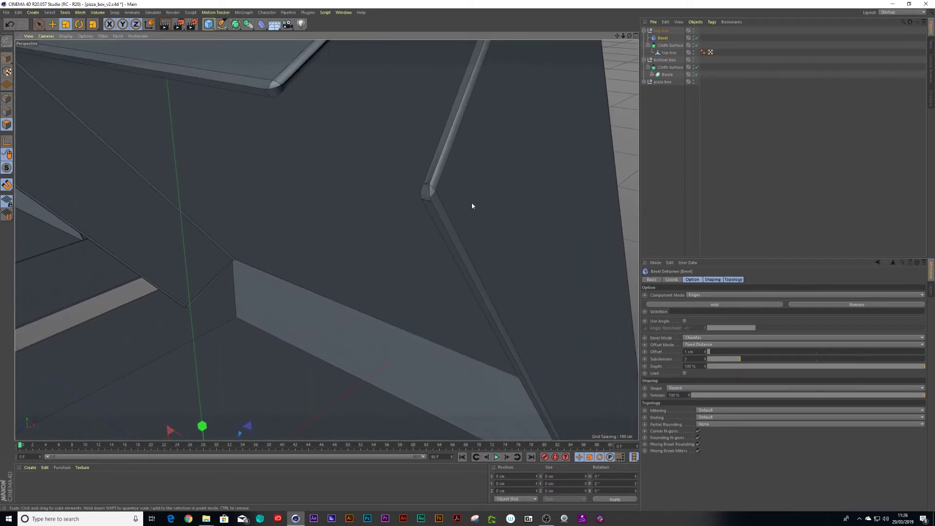
Reduce the lid's Bevel offset to 0.1 cm and check the flap edges up close
drag(698, 352, 677, 352)
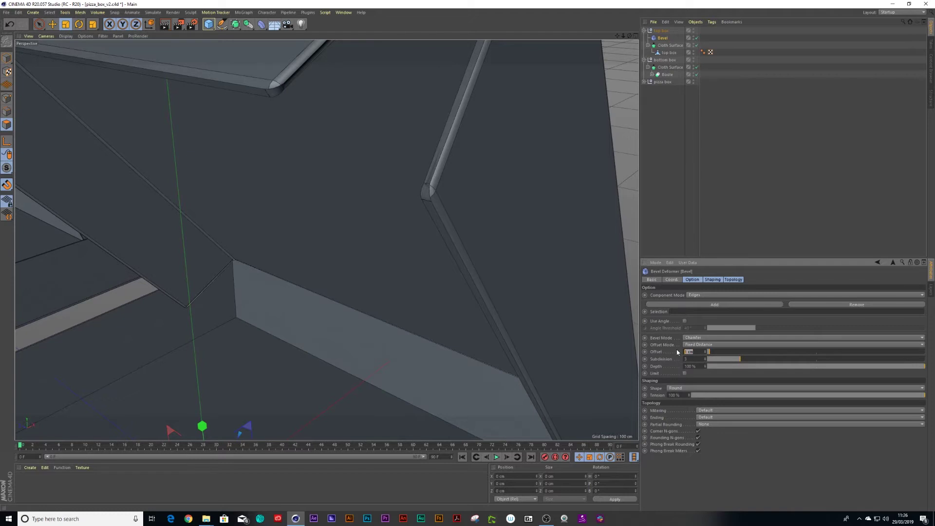
text(0)
key(Return)
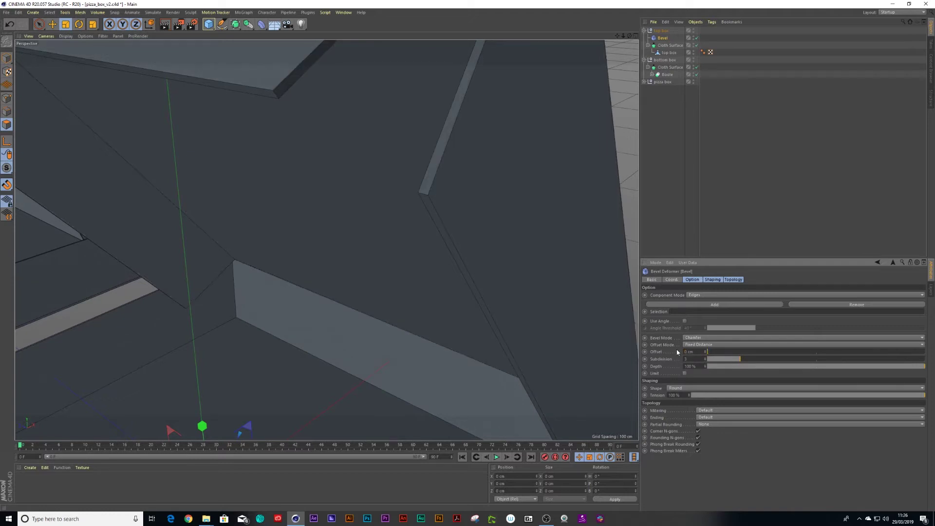
drag(695, 352, 685, 352)
text(0.1)
key(Return)
scroll(454, 173, up, 4)
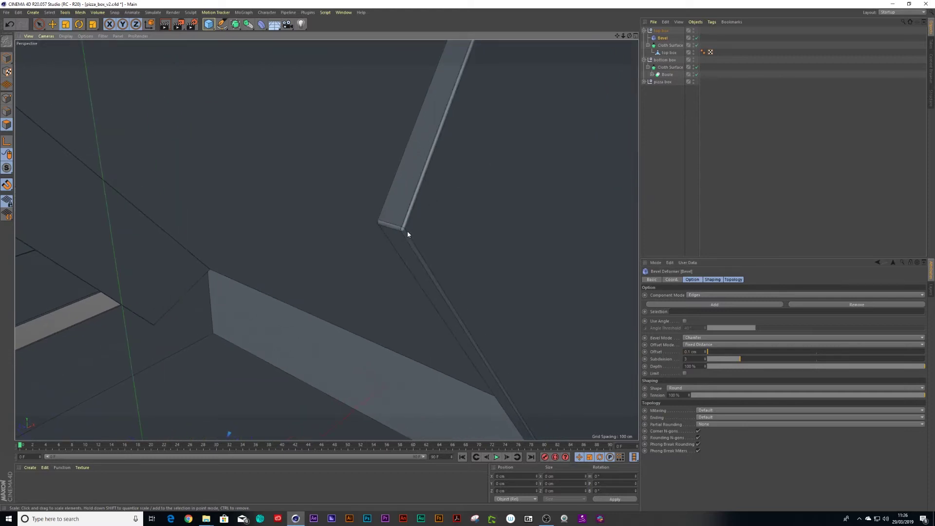
scroll(447, 191, down, 8)
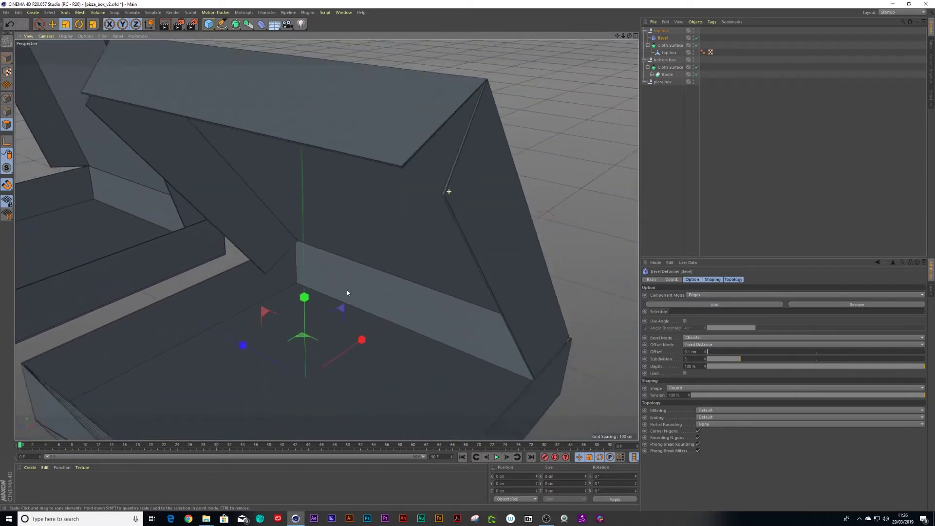
Copy the lid's Bevel deformer into the bottom box group above its Cloth Surface and inspect the base's front corner
click(644, 81)
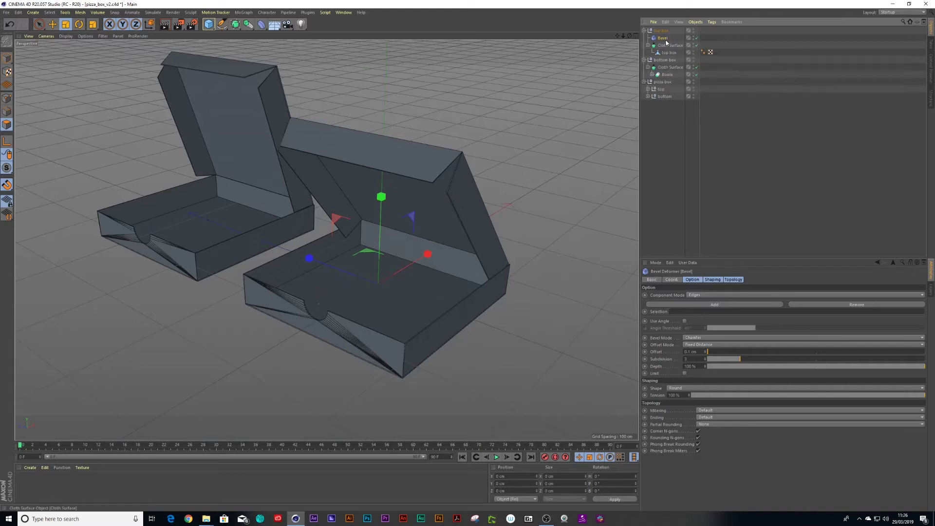
drag(664, 39, 663, 41)
ctrl+drag(663, 52, 665, 60)
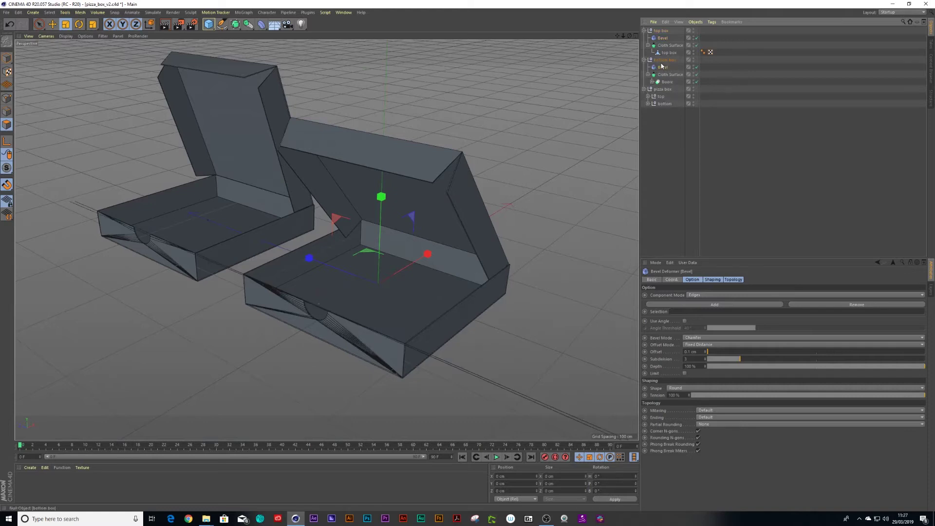
scroll(414, 324, up, 10)
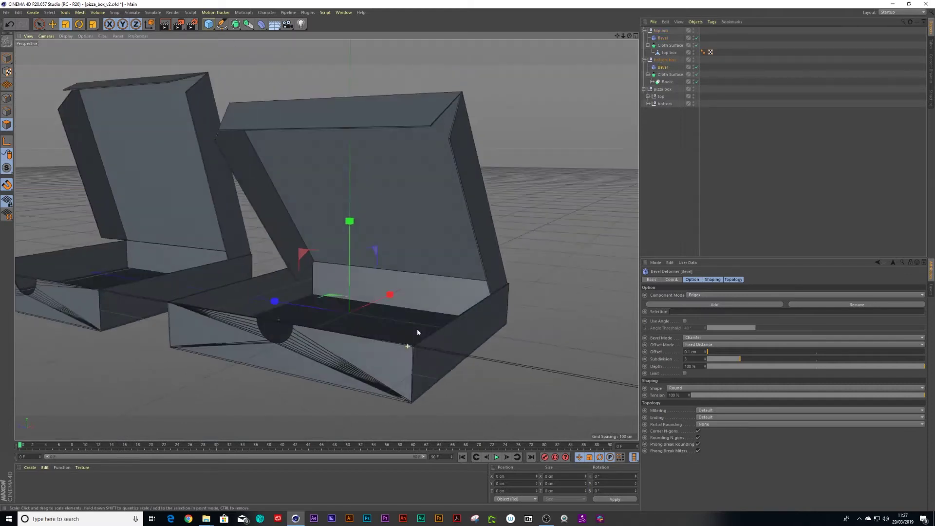
alt+drag(444, 306, 413, 367)
alt+right_drag(414, 365, 457, 349)
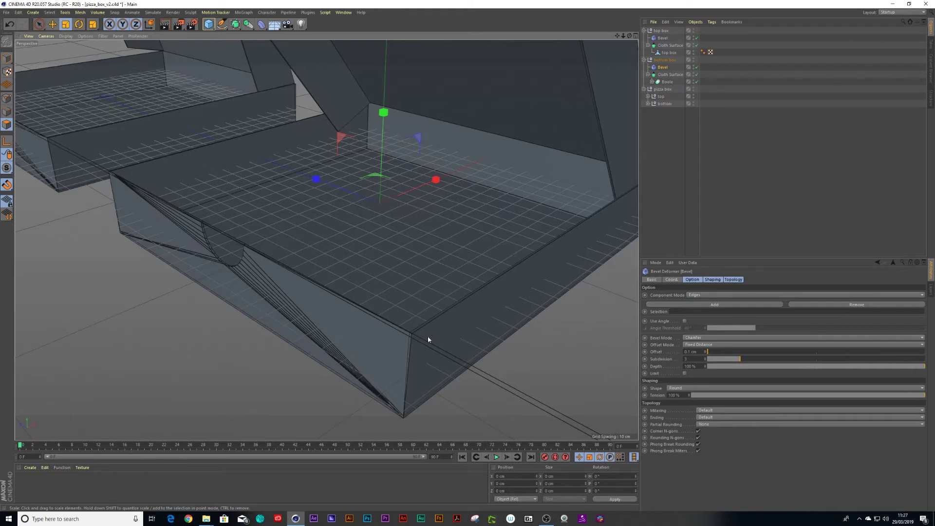
scroll(414, 336, down, 10)
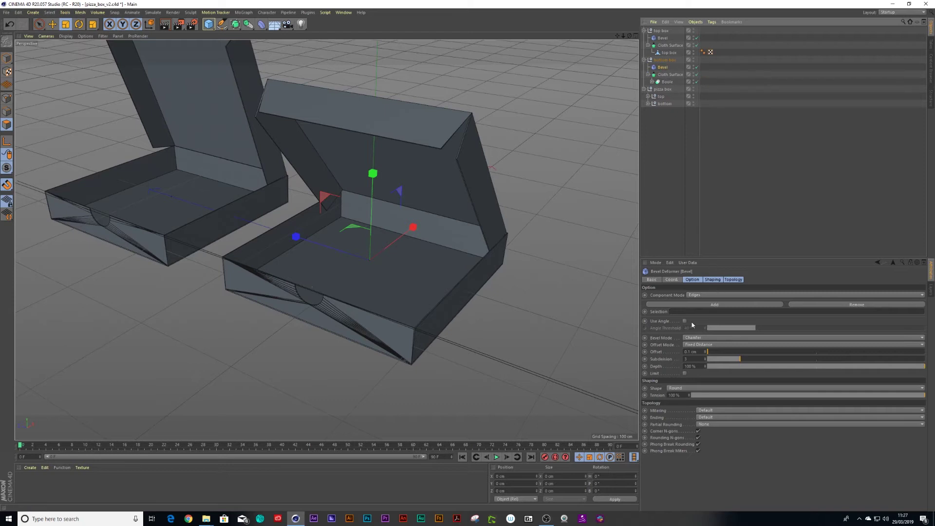
scroll(429, 325, up, 4)
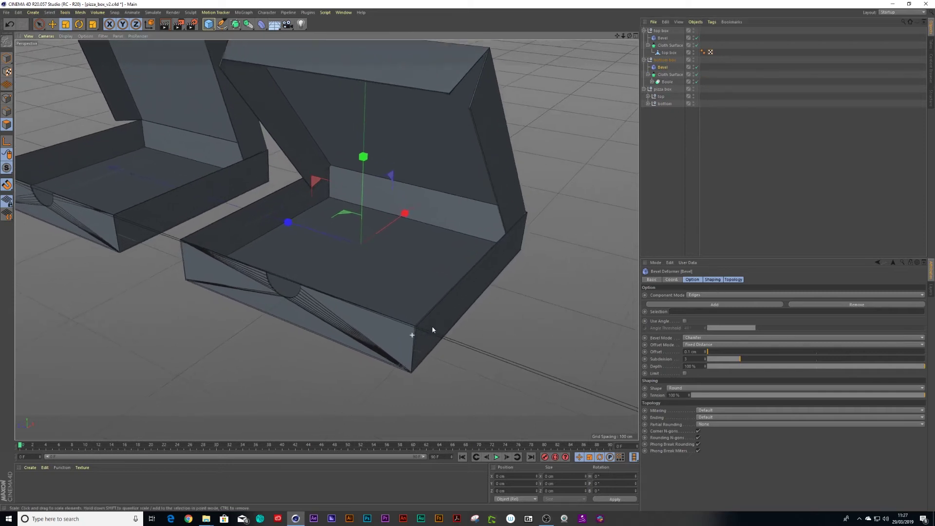
Enable Use Angle on the bottom box's Bevel deformer and try adjusting its angle threshold
click(685, 321)
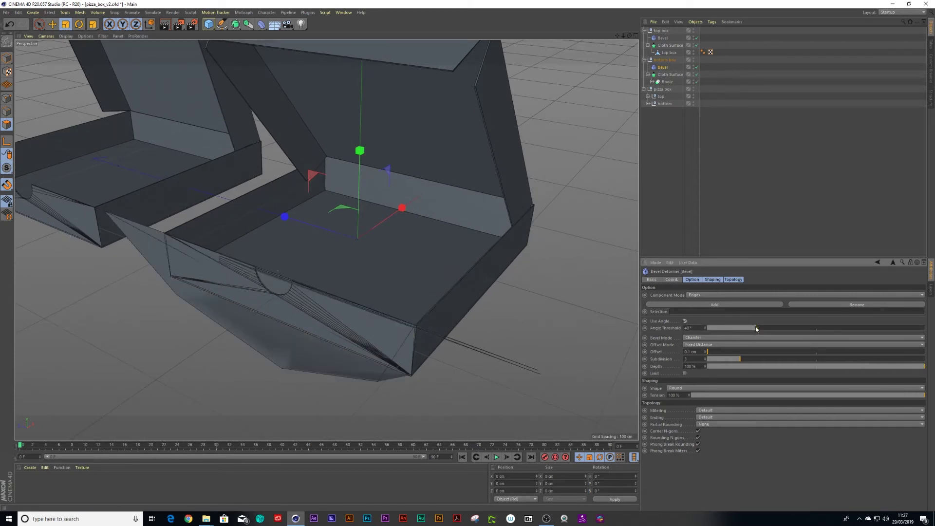
drag(757, 329, 714, 330)
double_click(686, 328)
Try the Bulging option on the bottom box's Cloth Surface
click(670, 76)
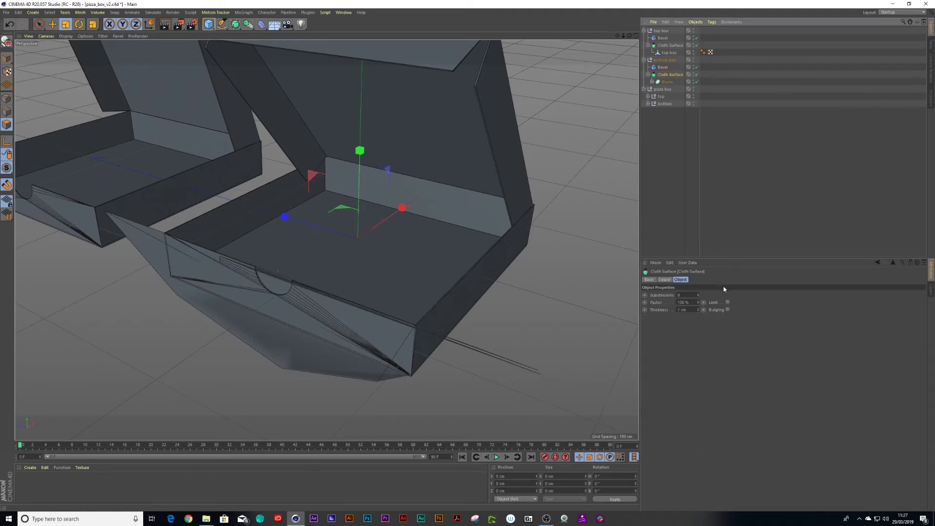
click(728, 310)
click(728, 310)
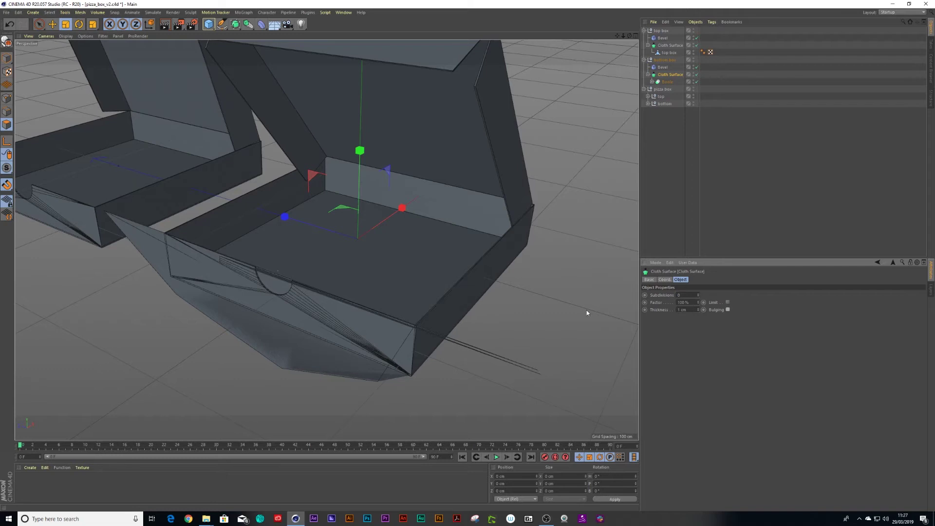
alt+right_drag(426, 300, 433, 298)
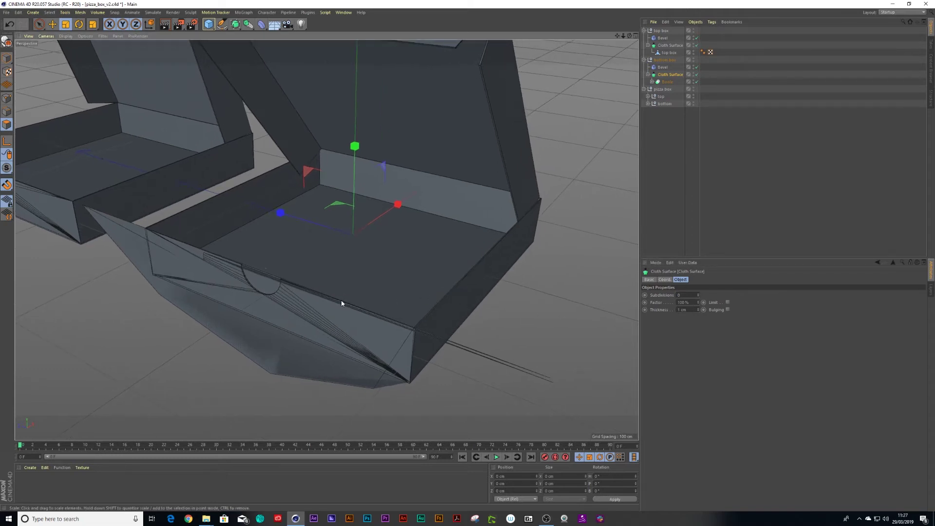
Enable single object, hidden new edges, Phong breaks and intersection selection on the bottom box's Boole, with Optimize Points about 0.11 cm
click(667, 83)
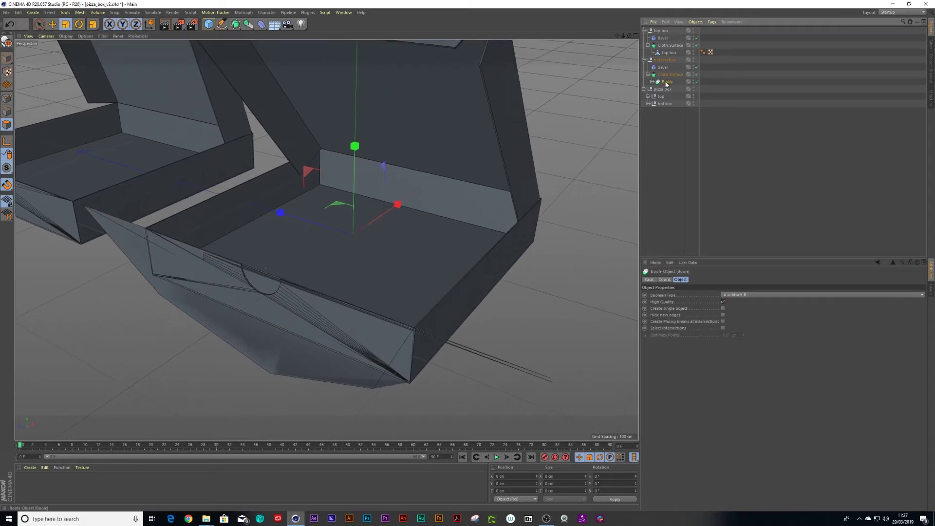
click(722, 308)
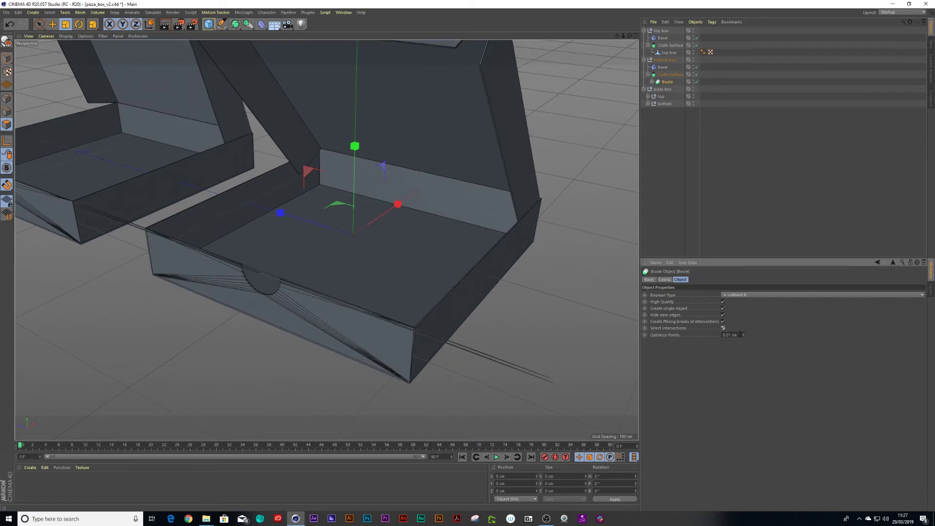
drag(743, 334, 744, 315)
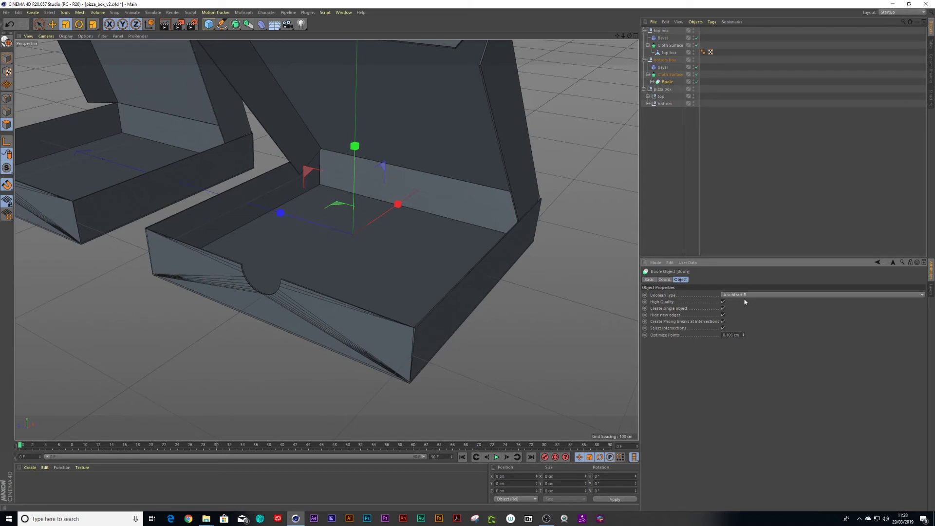
alt+right_drag(249, 315, 301, 294)
mouse_move(300, 272)
alt+mouse_down()
mouse_move(346, 264)
mouse_move(353, 238)
mouse_move(297, 267)
mouse_move(305, 267)
alt+mouse_up()
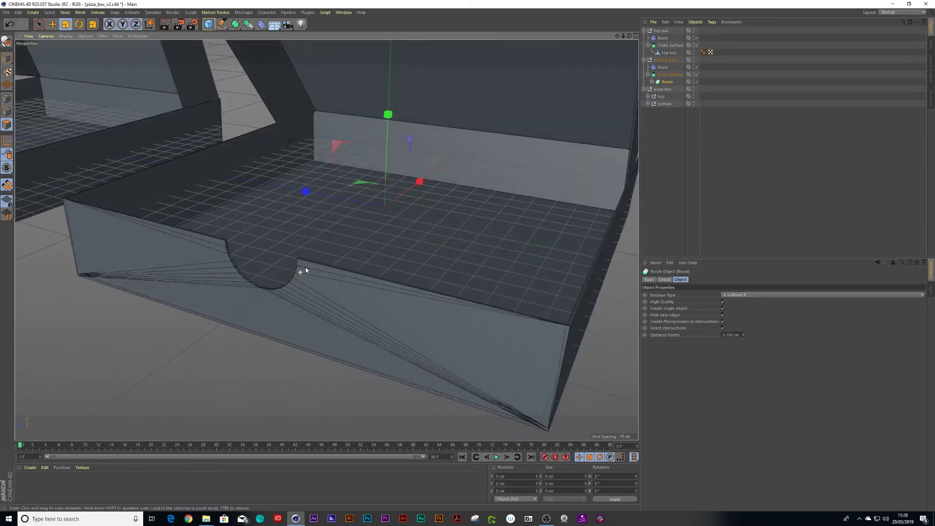
Test-render both pizza boxes and examine the finger cut-out and edges from another angle
scroll(305, 267, down, 10)
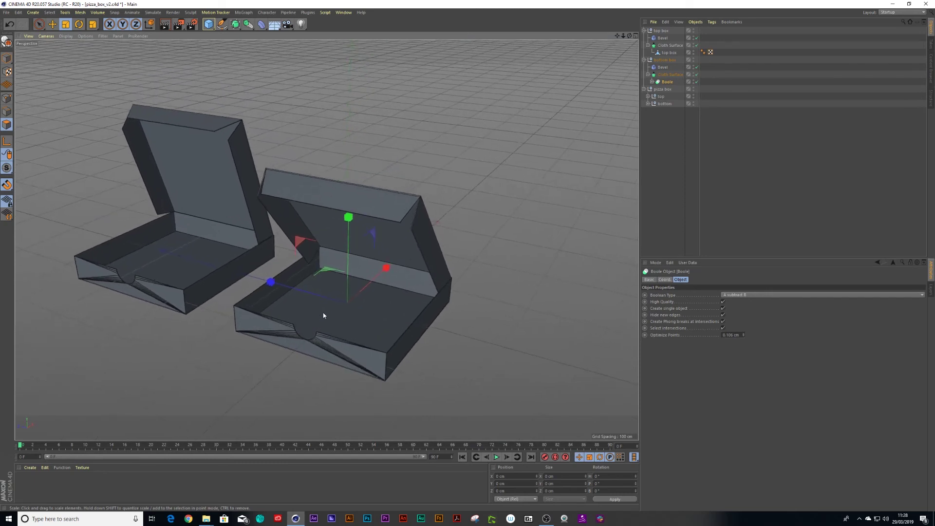
click(164, 24)
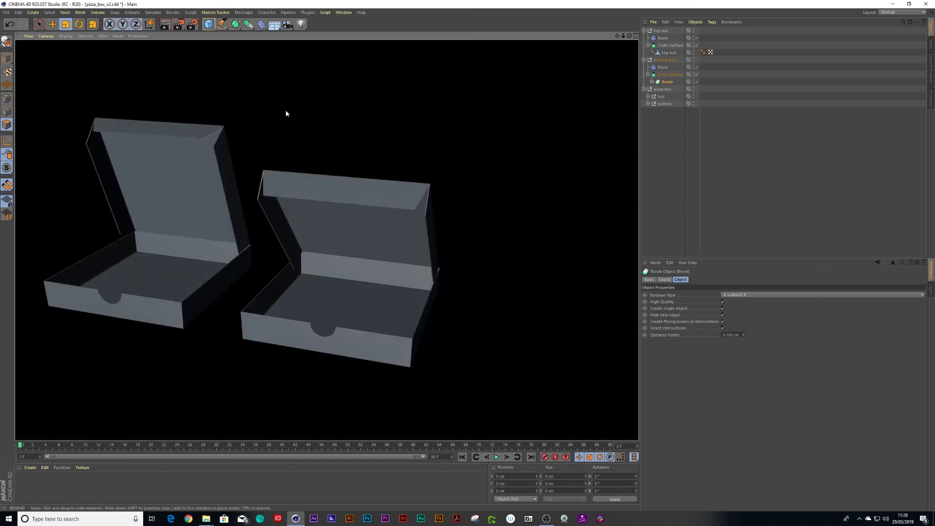
click(382, 260)
alt+drag(402, 286, 347, 284)
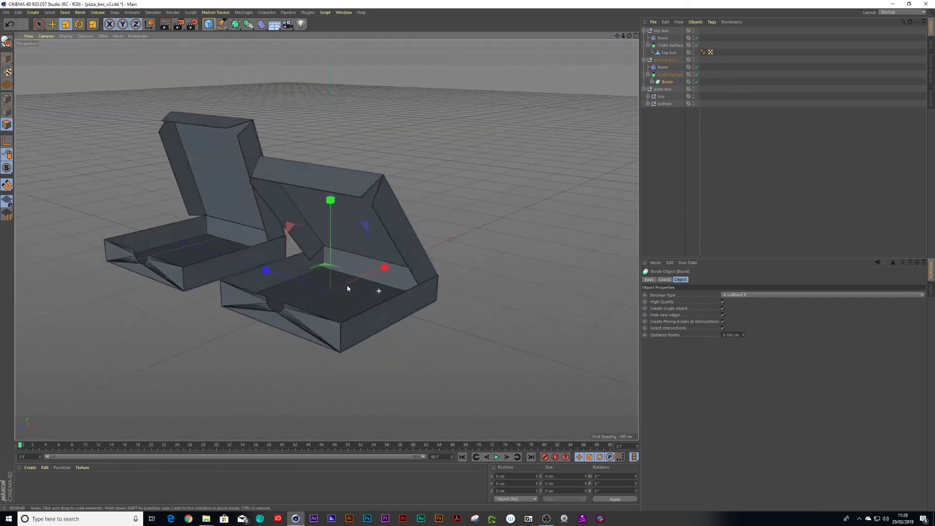
Collapse the top box and bottom box groups, and lower the lid by reducing the top box null's bank rotation
click(644, 31)
click(644, 38)
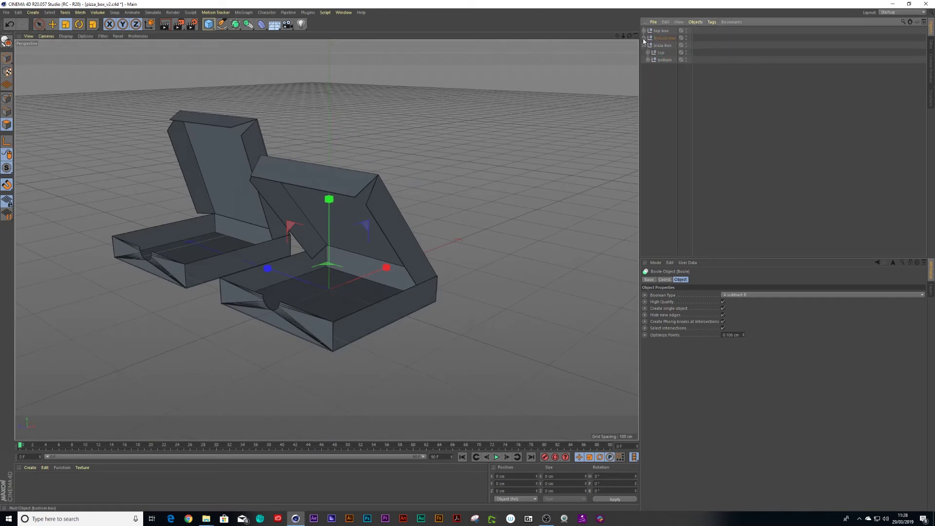
click(661, 30)
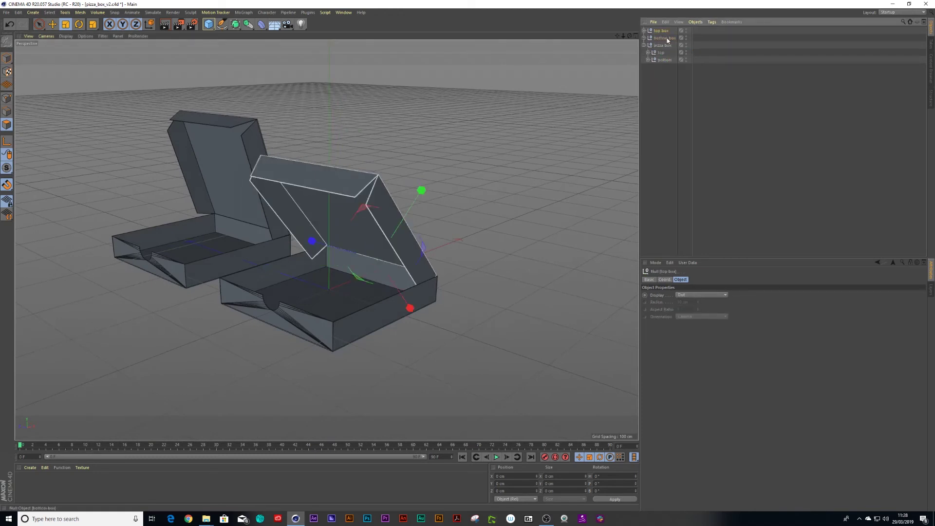
click(665, 279)
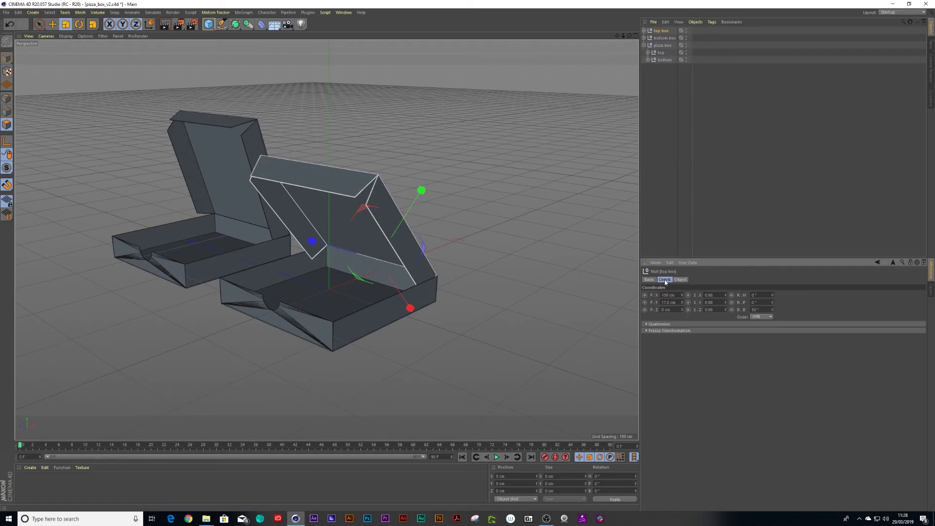
mouse_move(771, 309)
mouse_down()
mouse_move(764, 319)
mouse_move(759, 293)
mouse_move(759, 304)
mouse_up()
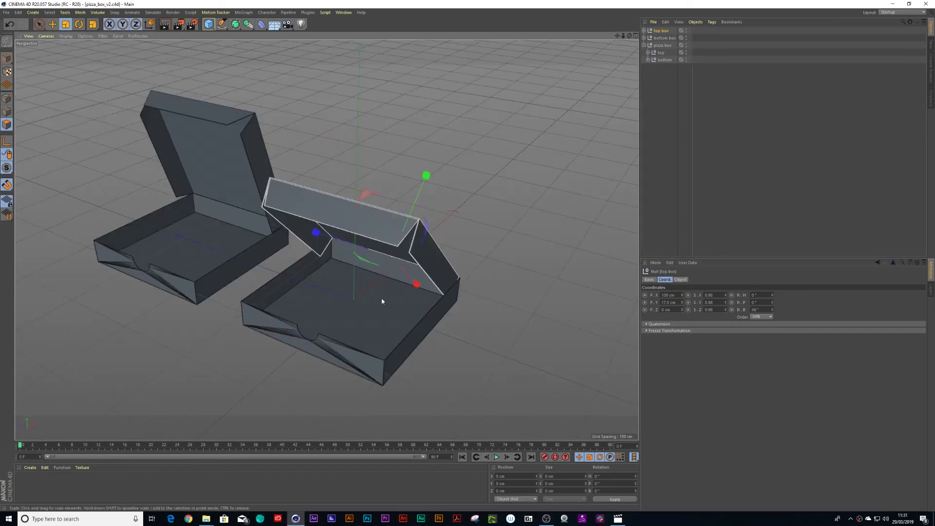
Try nearly closing the lid and partly reopening it by varying the top box null's bank rotation
scroll(370, 296, up, 4)
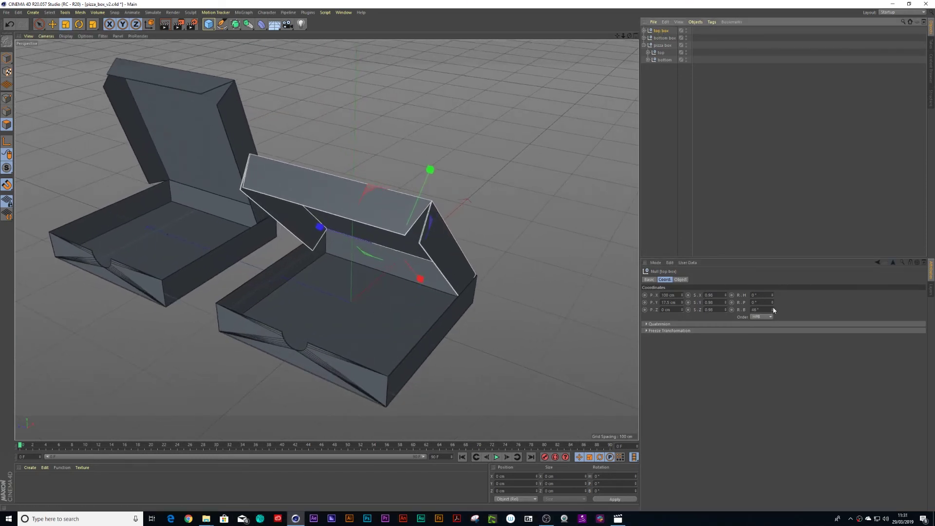
drag(772, 310, 768, 322)
scroll(365, 338, up, 3)
middle_drag(366, 338, 398, 273)
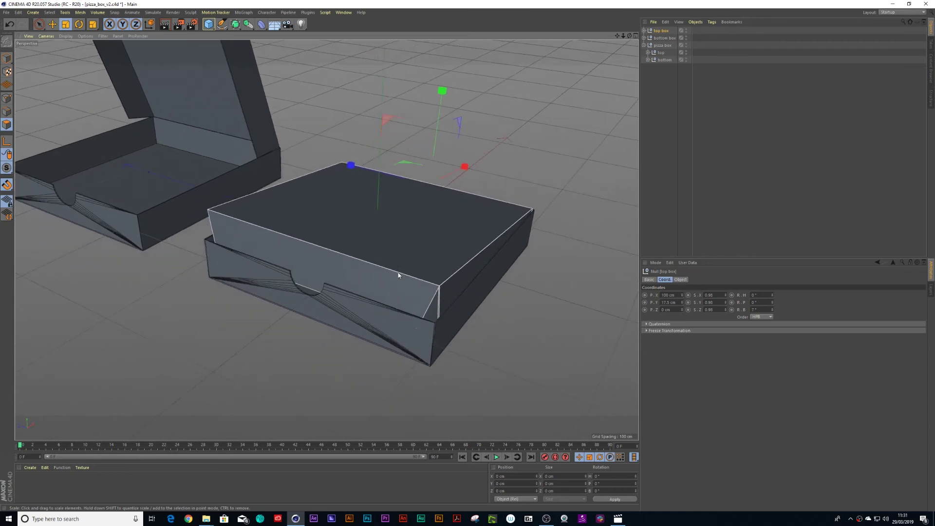
drag(772, 312, 772, 303)
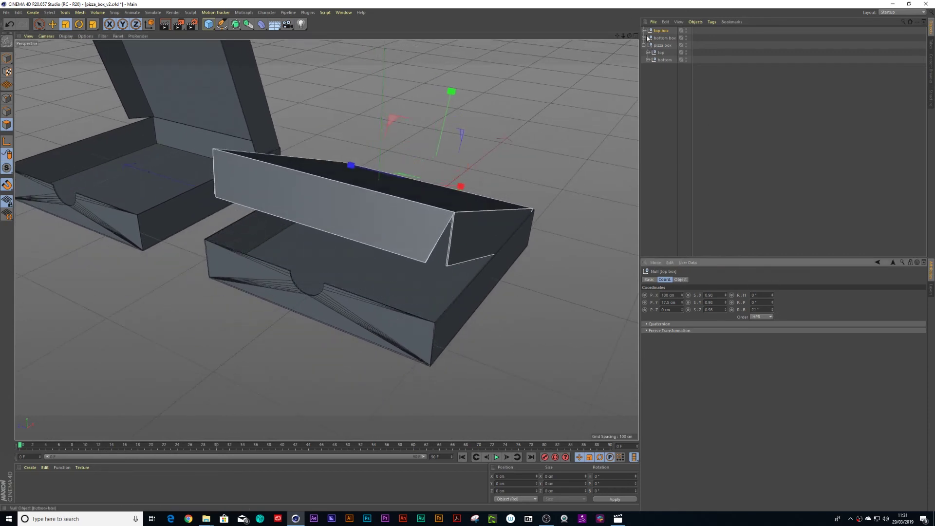
Close the lid fully by setting the top box null's bank rotation to 0°
click(644, 30)
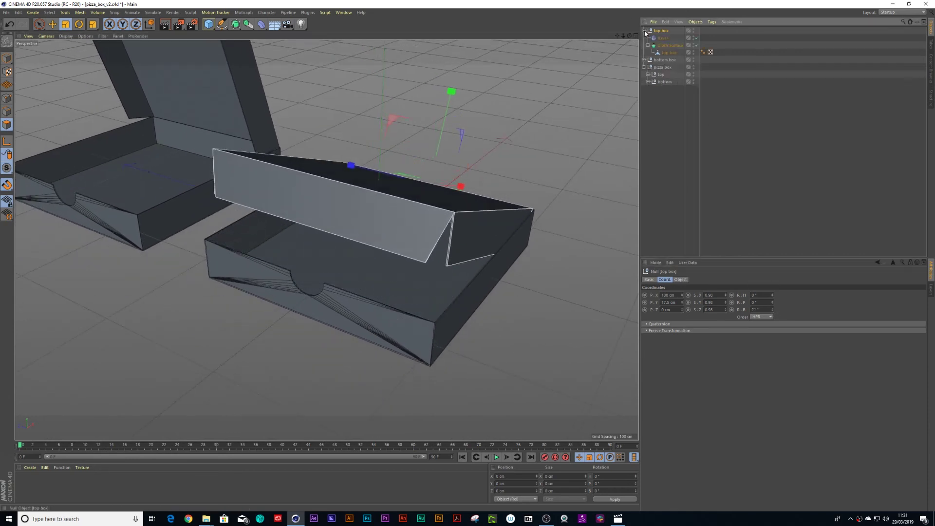
click(755, 310)
text(0)
key(Return)
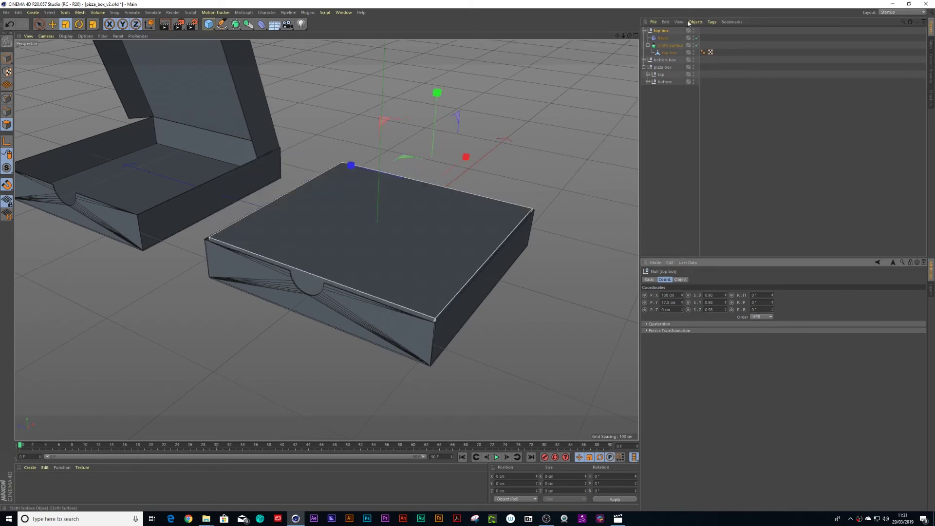
click(643, 31)
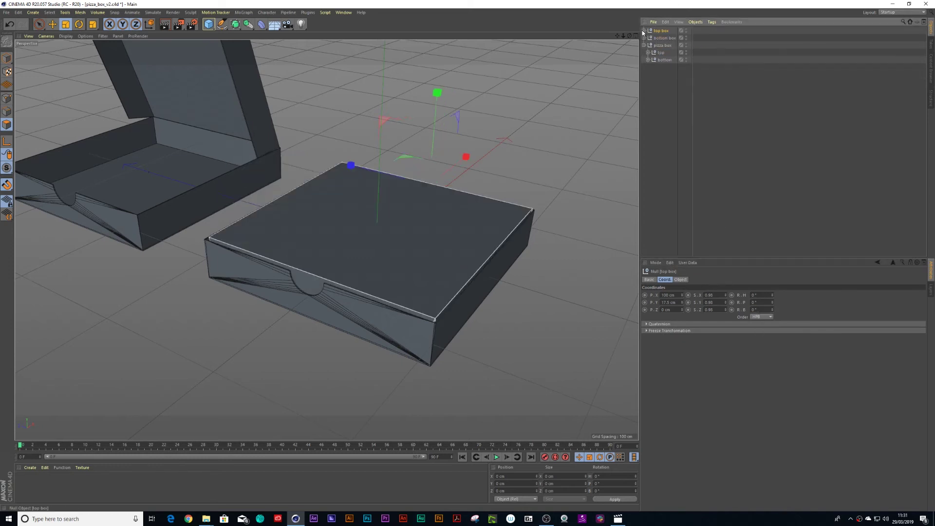
Hide the bottom box in the viewport and put the top box mesh into edge editing mode
alt+double_click(686, 37)
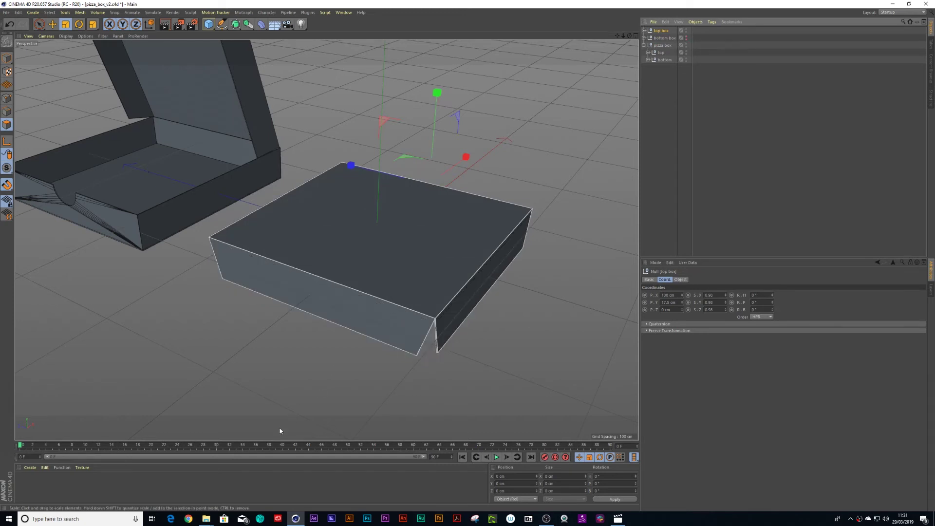
alt+drag(272, 425, 255, 403)
click(373, 329)
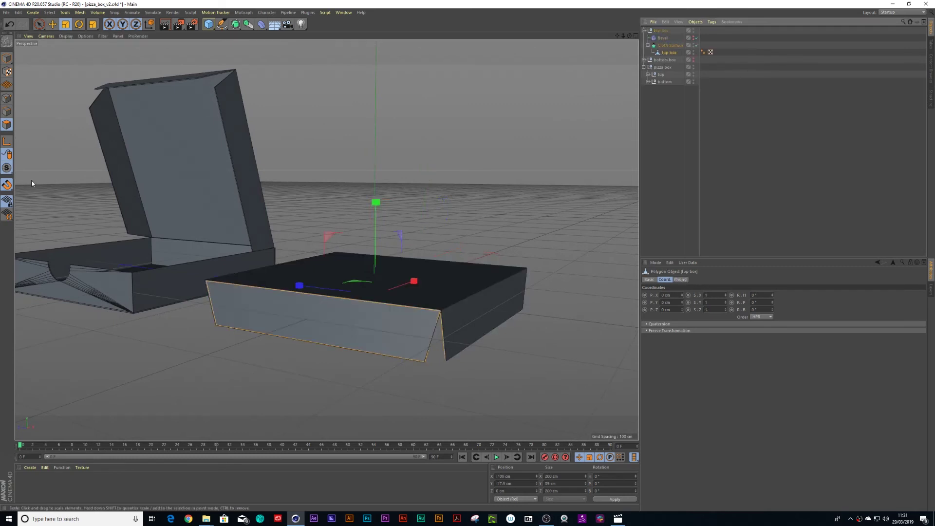
click(7, 112)
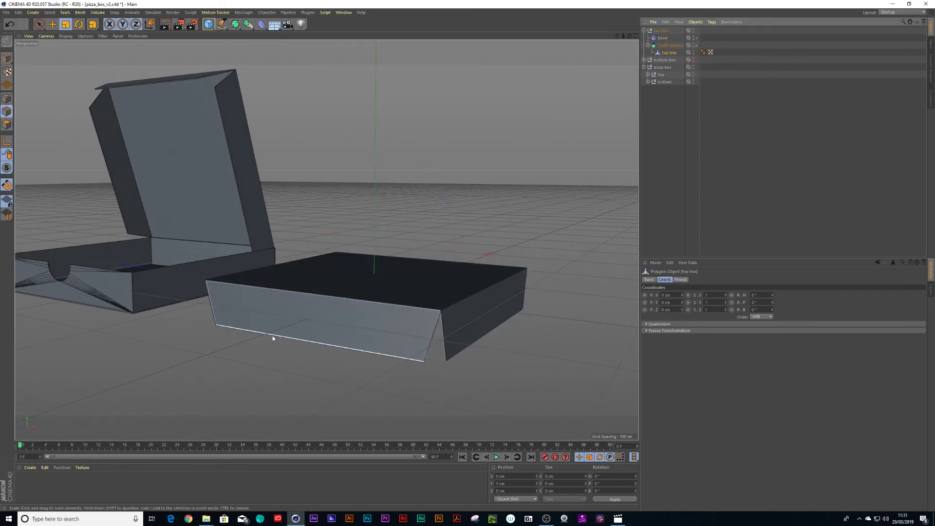
Move the lower edge of the lid's front flap inward by about 10 cm so the flap tapers
click(272, 336)
alt+drag(361, 306, 294, 306)
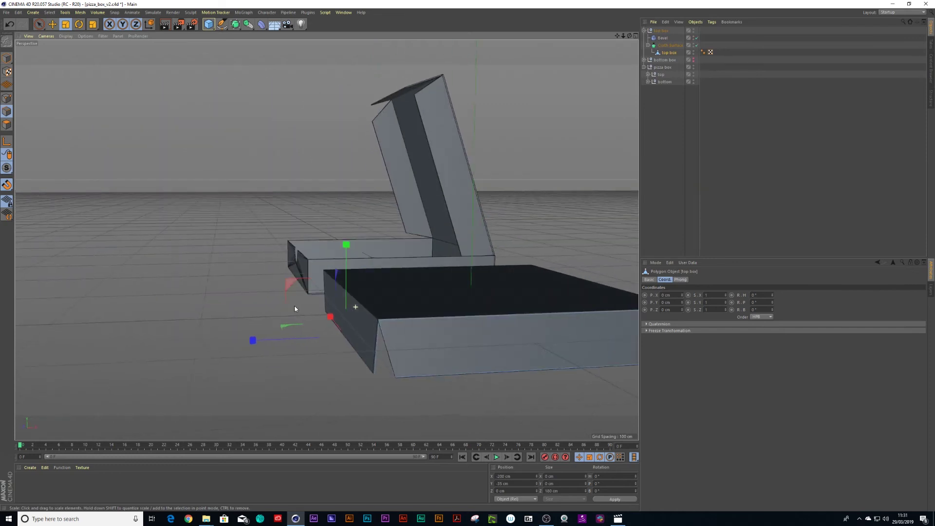
key(space)
drag(260, 342, 268, 346)
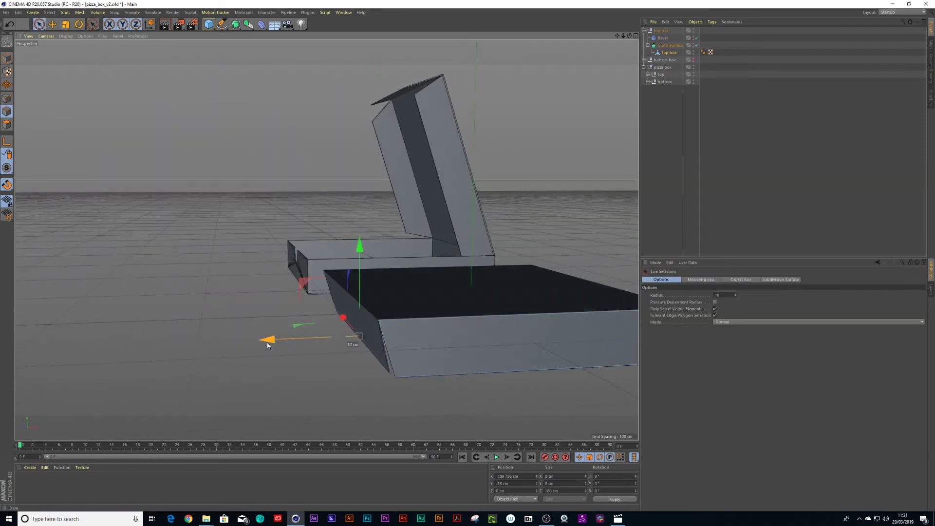
alt+drag(451, 333, 491, 346)
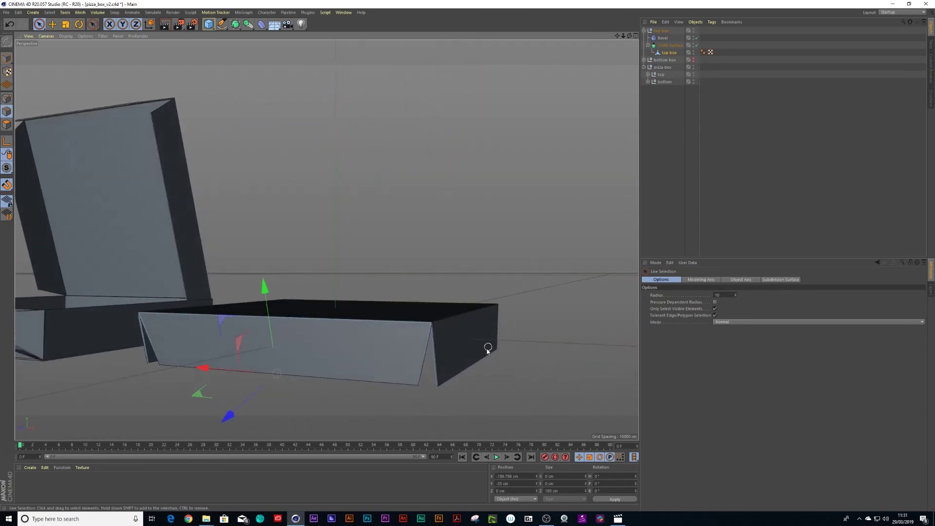
Move the lower edge of the lid's first side flap inward by about 5 cm
alt+drag(410, 378, 417, 336)
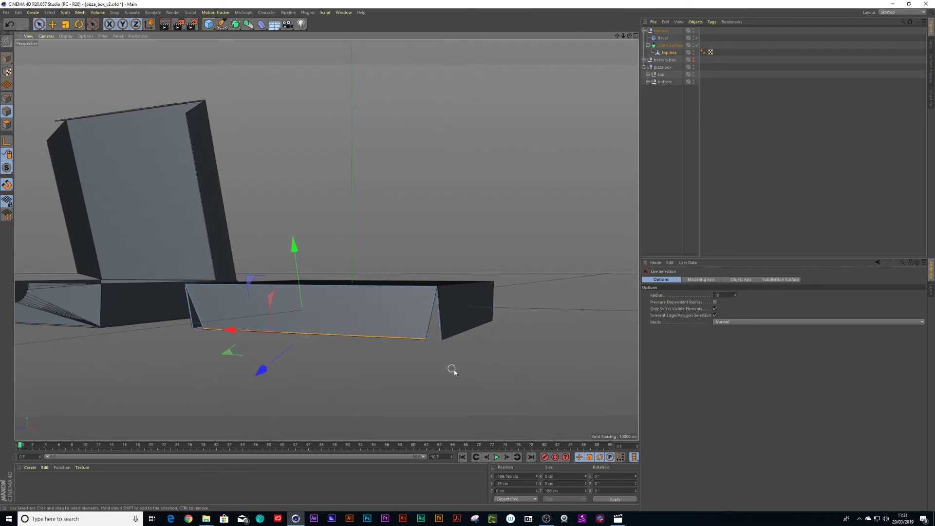
click(458, 336)
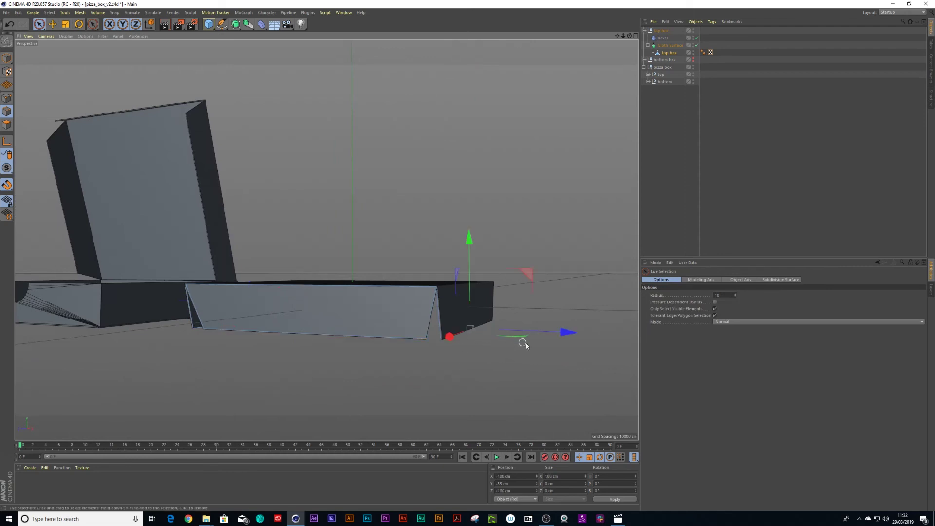
drag(568, 334, 562, 336)
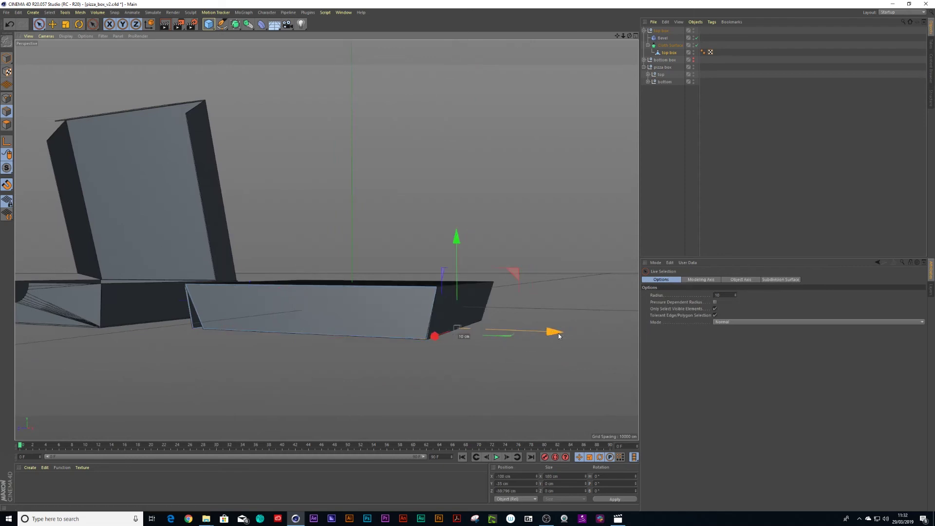
key(ctrl+z)
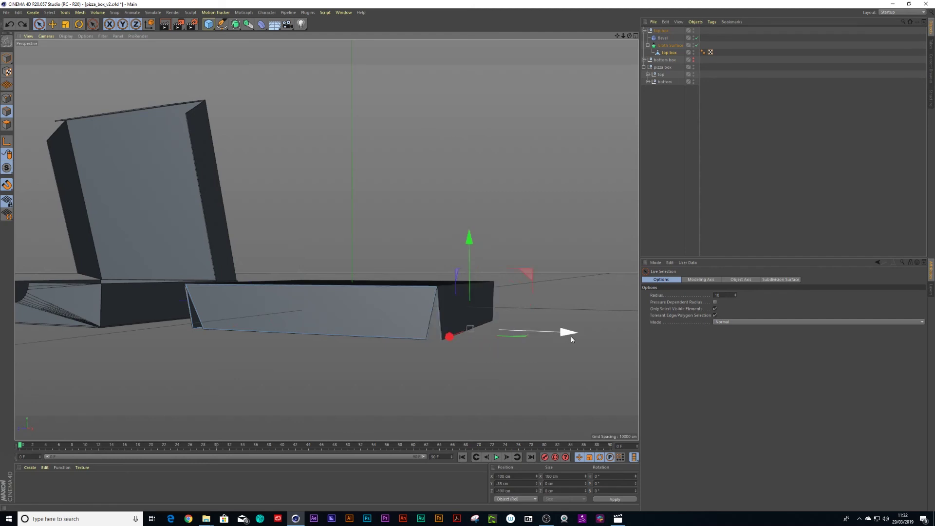
drag(570, 336, 564, 334)
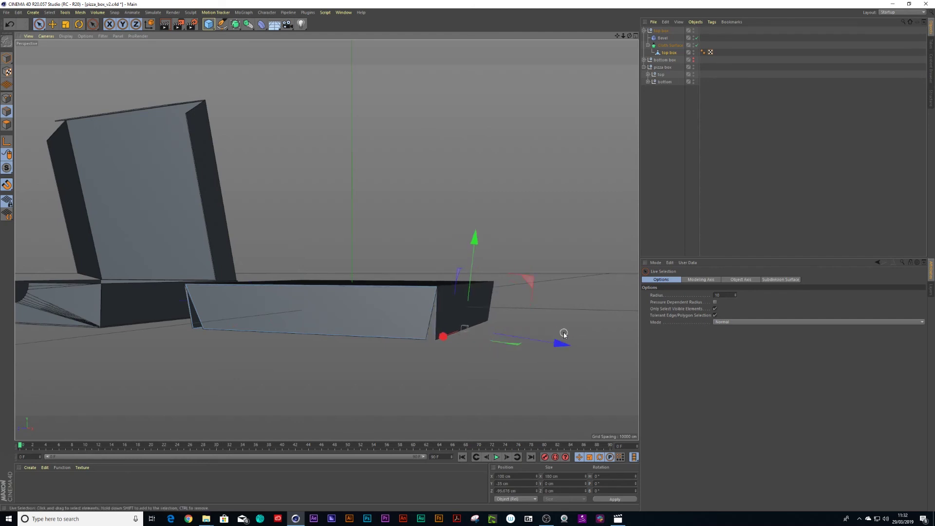
Move the lower edge of the lid's opposite side flap inward by about 5 cm to match the first
alt+drag(242, 327, 233, 326)
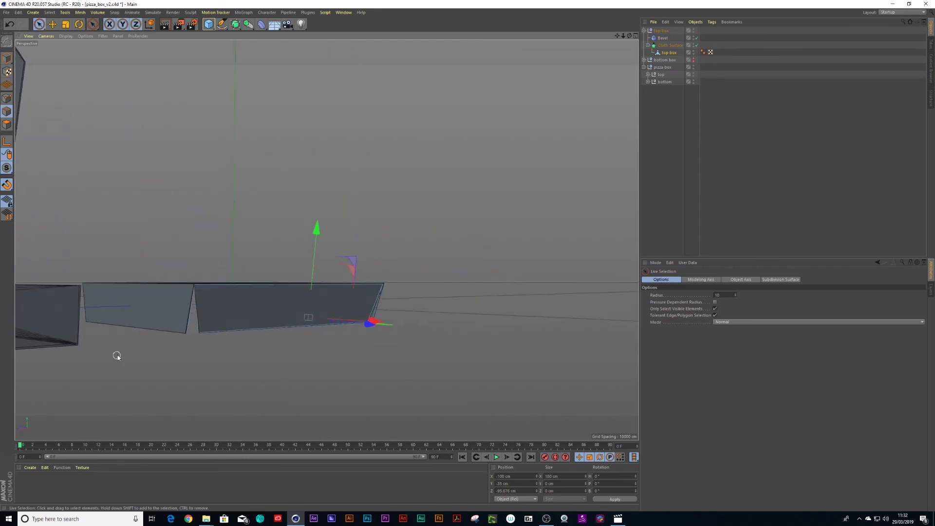
scroll(148, 328, down, 5)
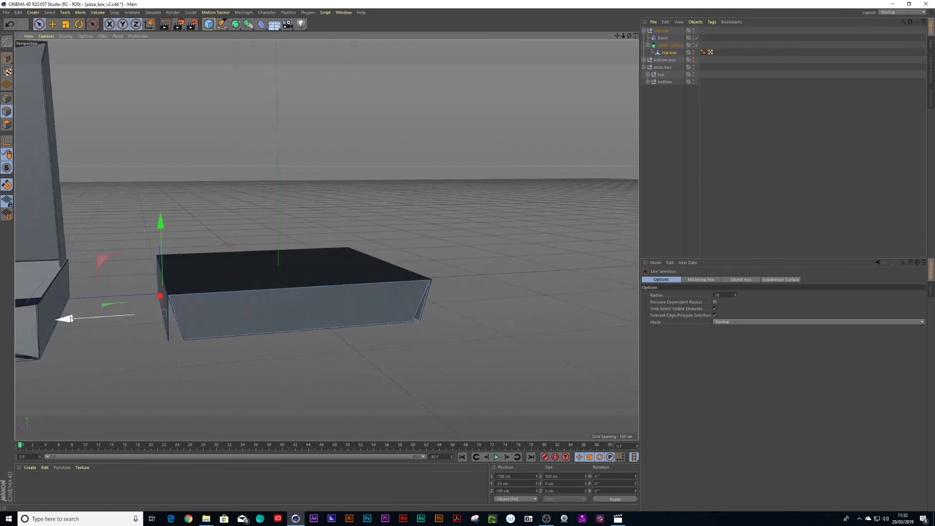
drag(64, 317, 78, 319)
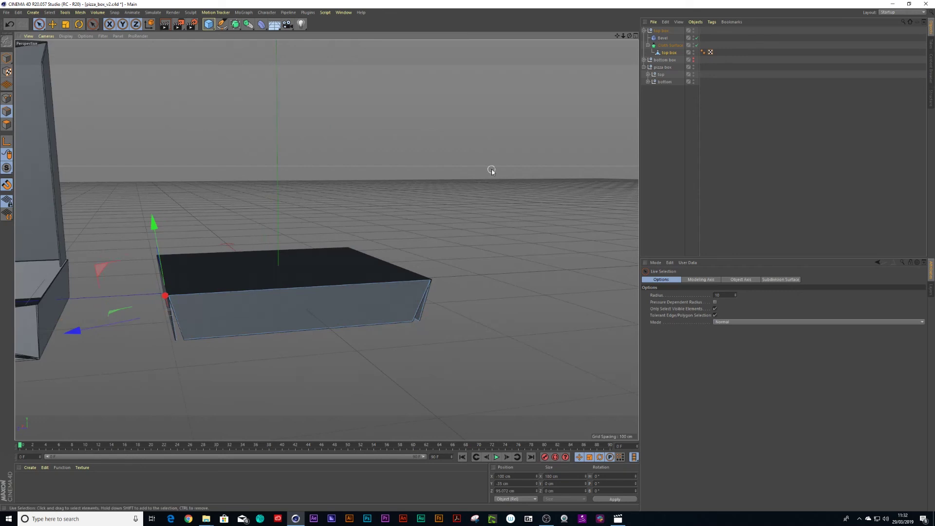
Make the bottom box visible again and collapse the top box and pizza box groups
alt+drag(463, 265, 345, 288)
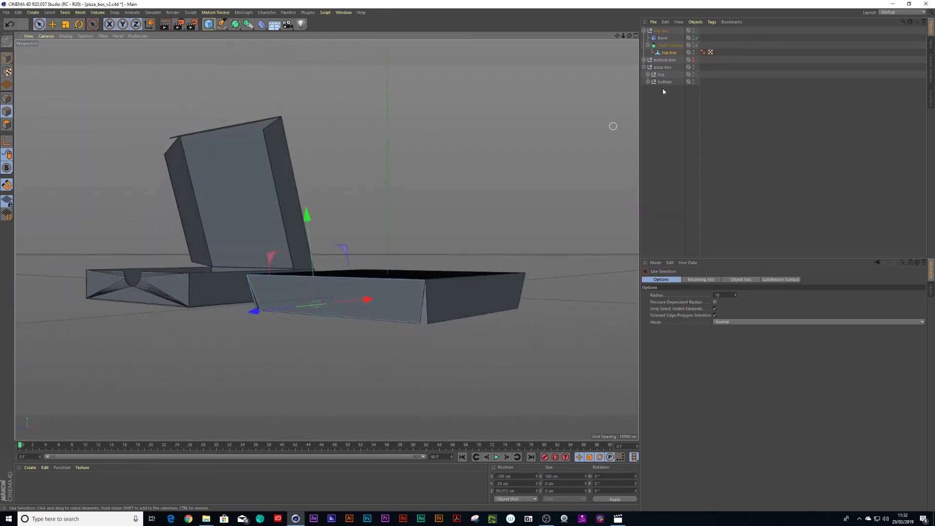
click(693, 60)
click(644, 31)
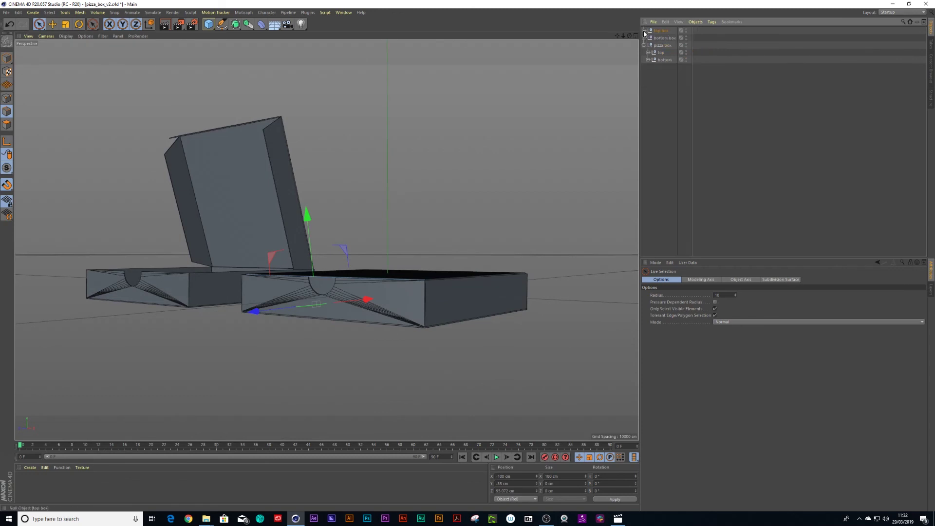
click(644, 46)
Open the lid partway by raising the top box null's bank rotation to about 35°, and inspect how it fits the base
click(662, 31)
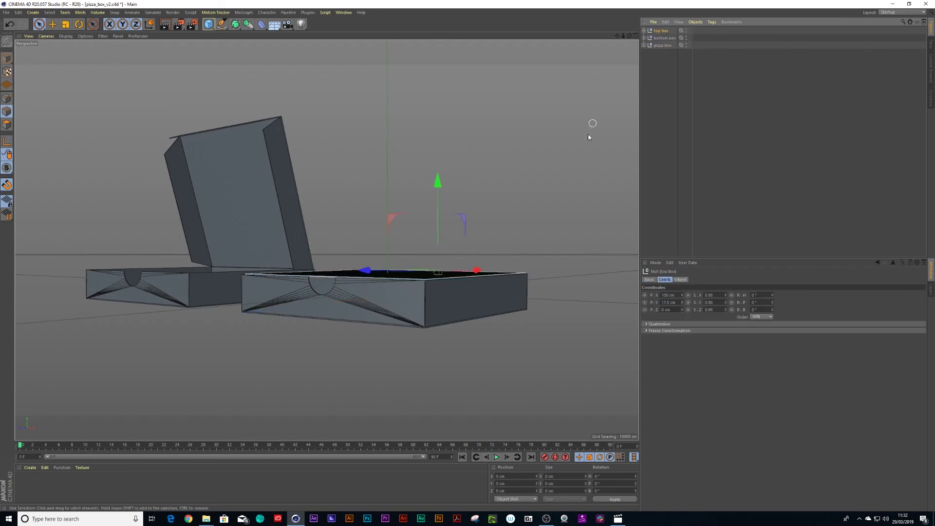
alt+drag(490, 243, 473, 265)
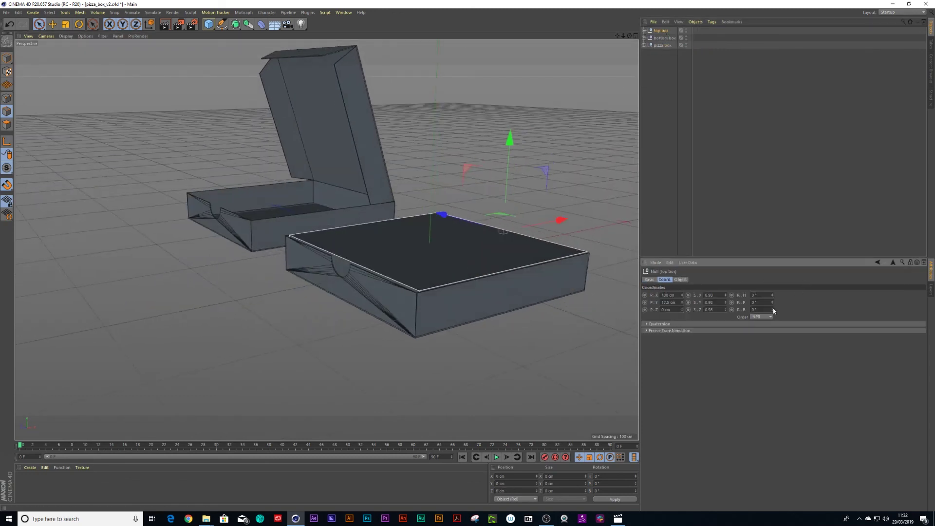
drag(773, 311, 759, 295)
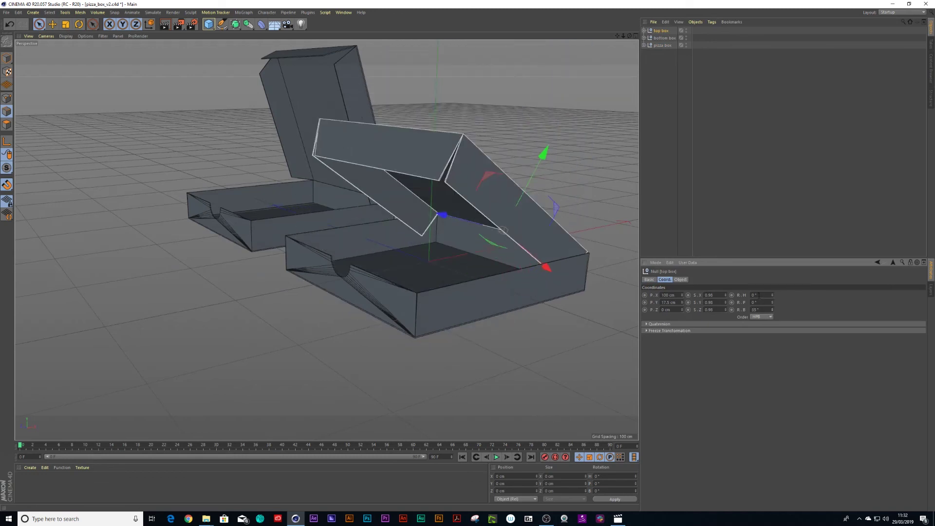
alt+drag(502, 200, 438, 274)
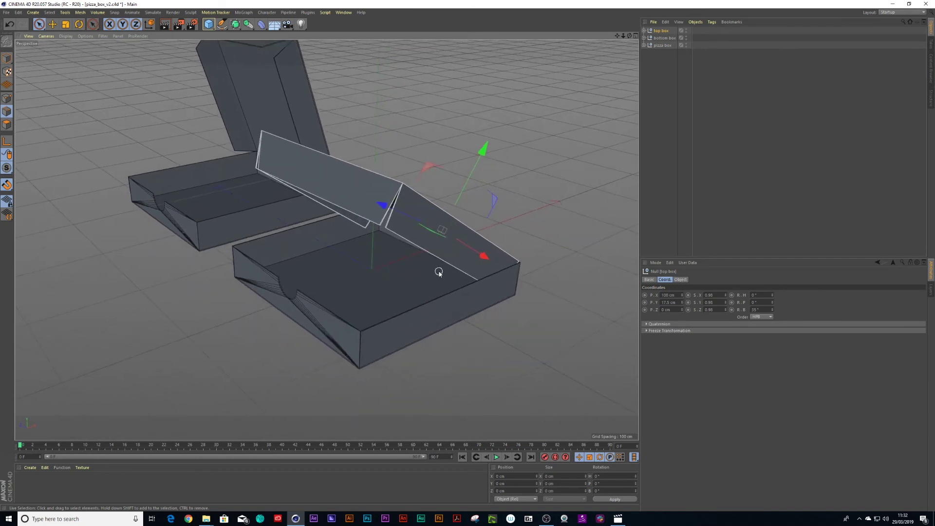